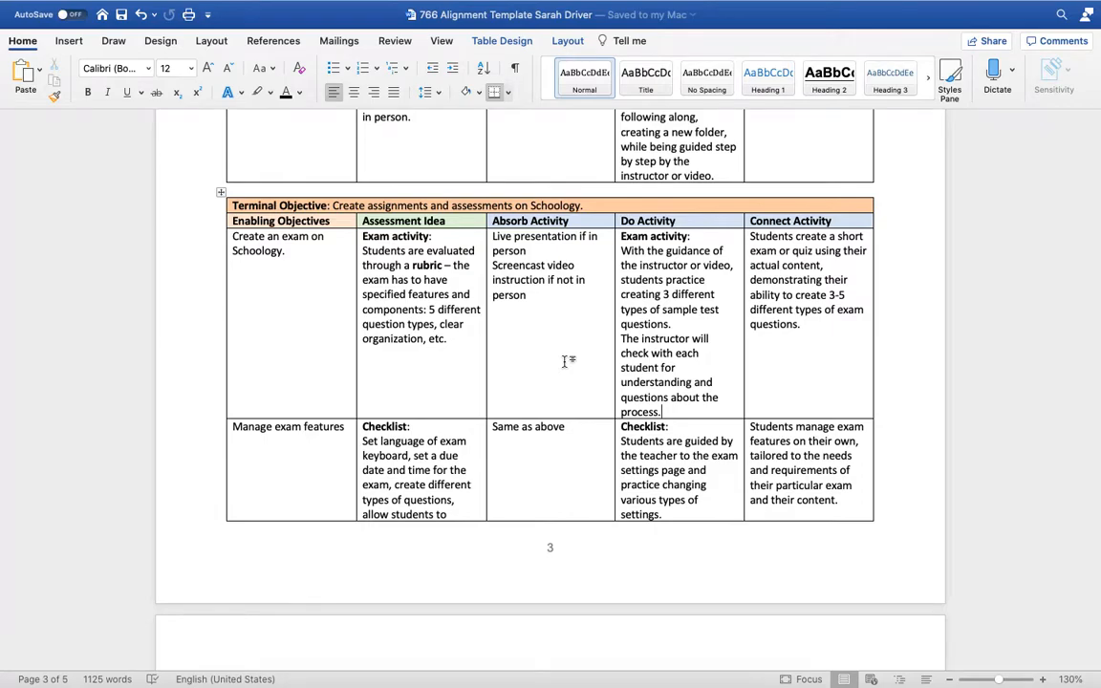
Switch to the browser window with Schoology, make it full screen and open the Guided Study Section 56 course
key("ctrl+Up")
left_click(270, 236)
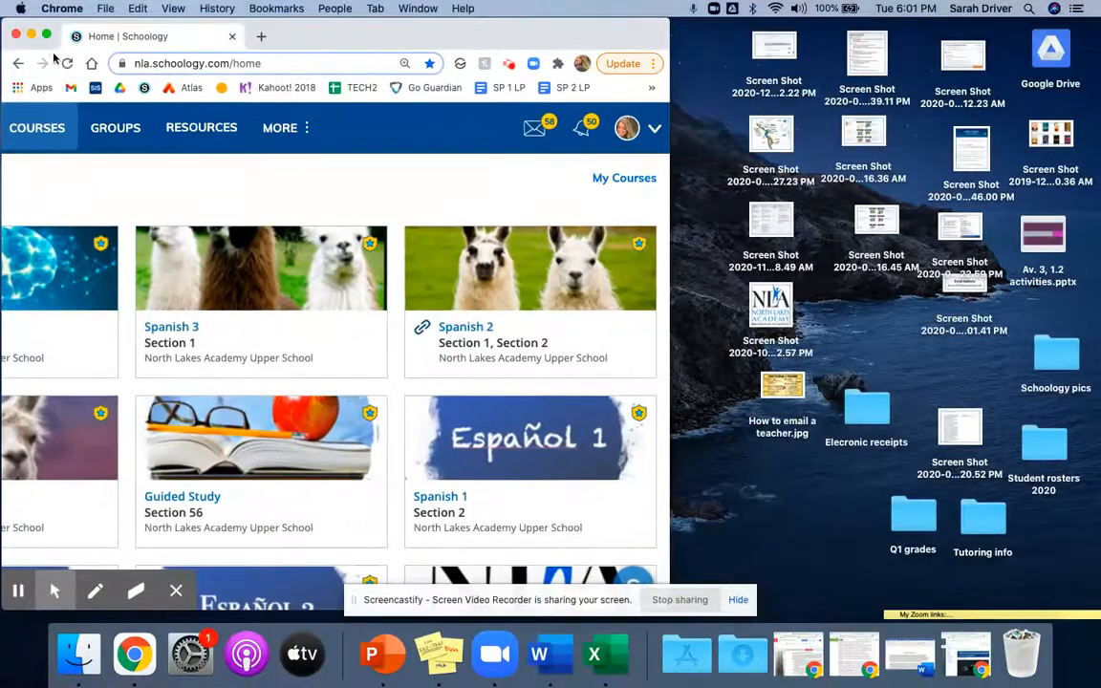
left_click(46, 34)
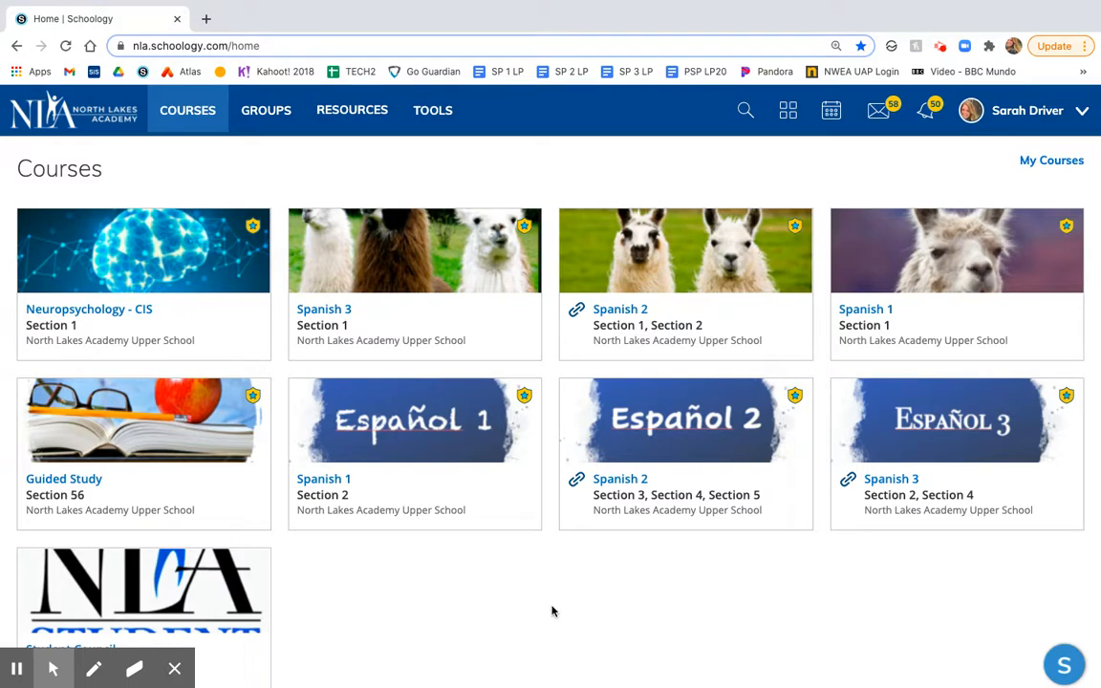
scroll(552, 611, "down", 1)
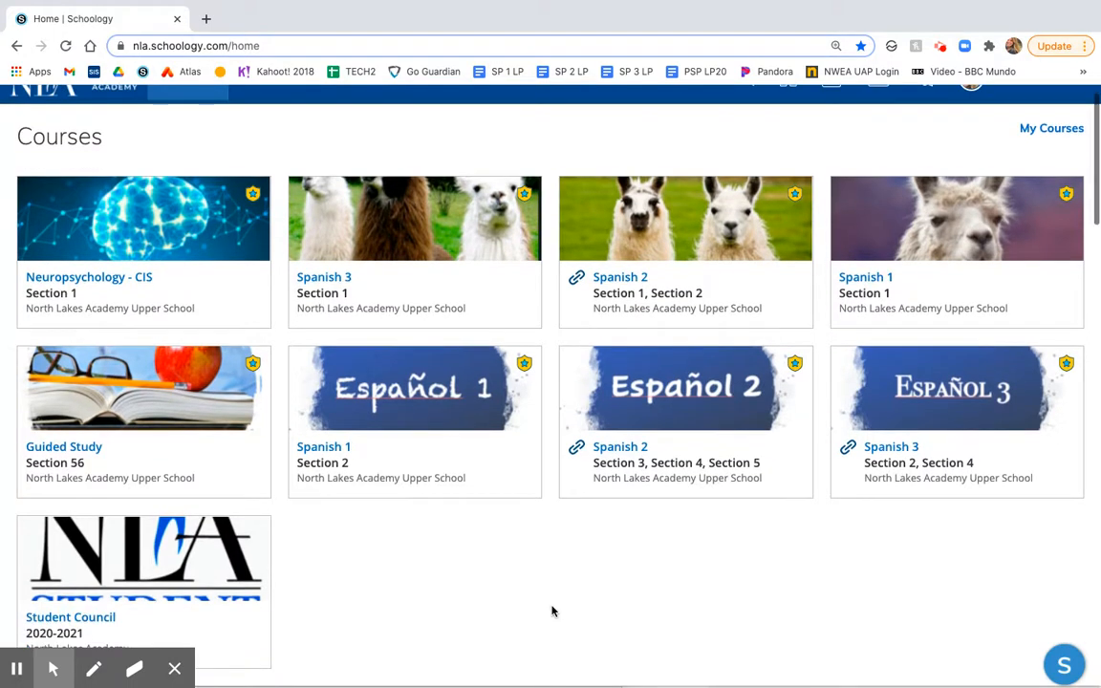
left_click(133, 451)
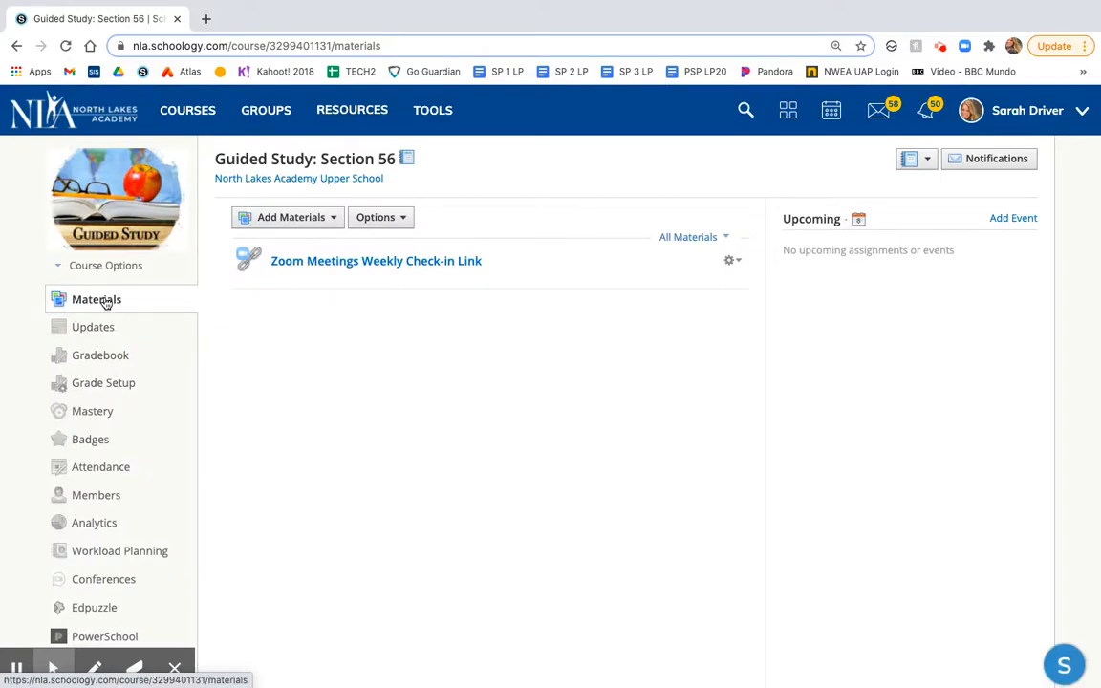
Start a new test/quiz in the course materials and name it Test 1
left_click(333, 219)
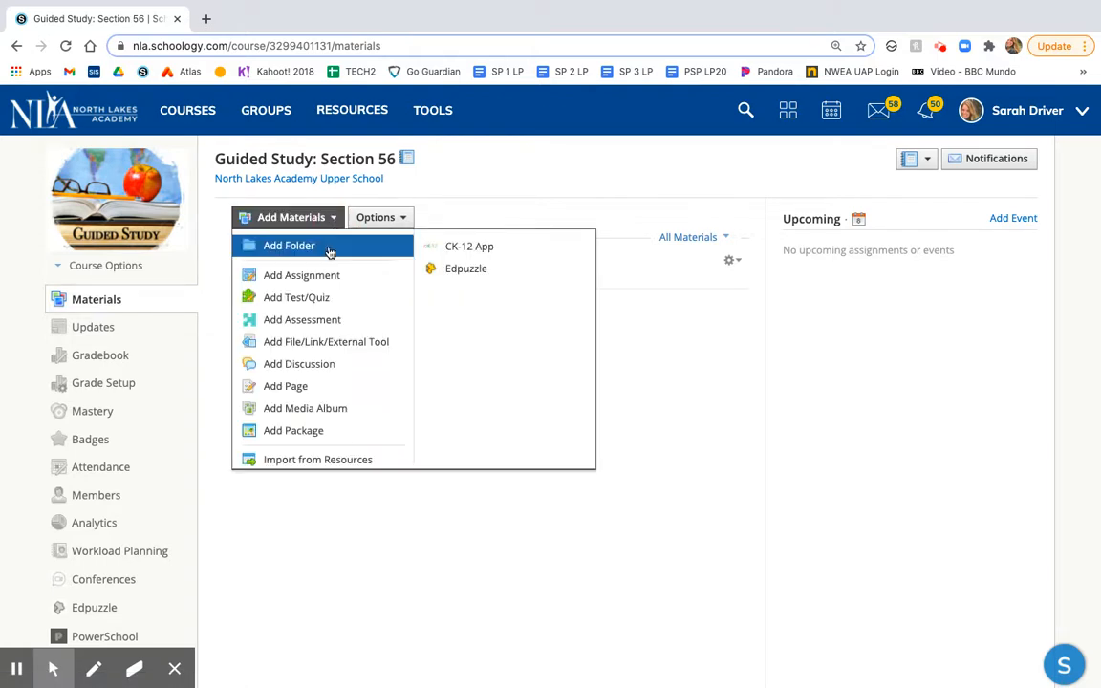
left_click(296, 298)
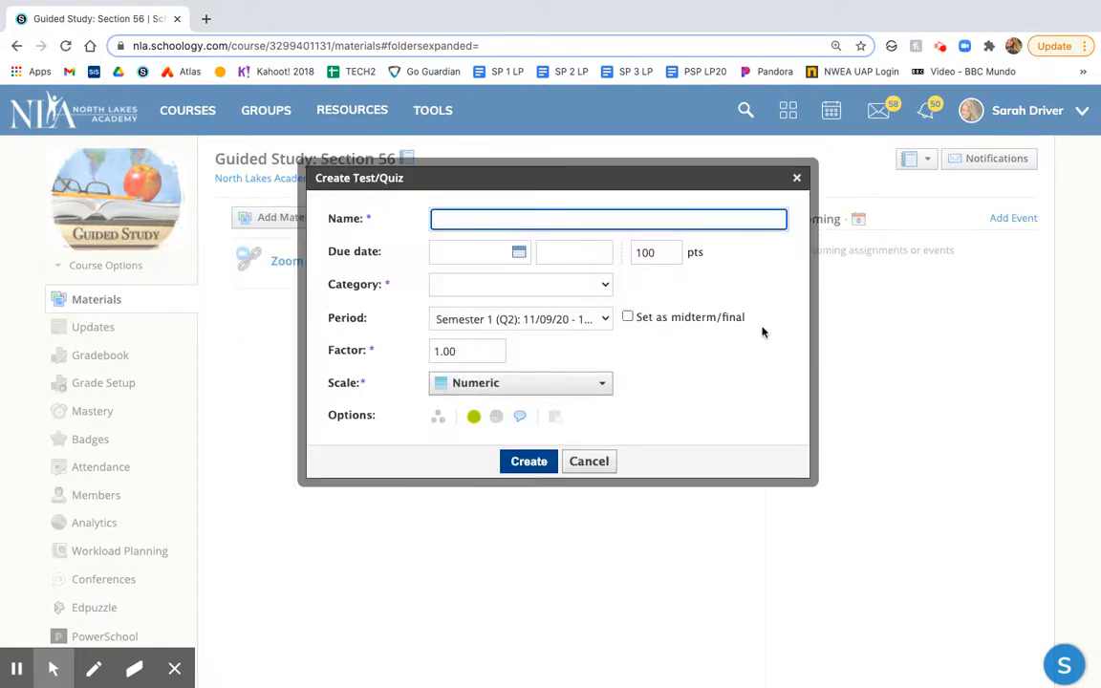
type("Tes")
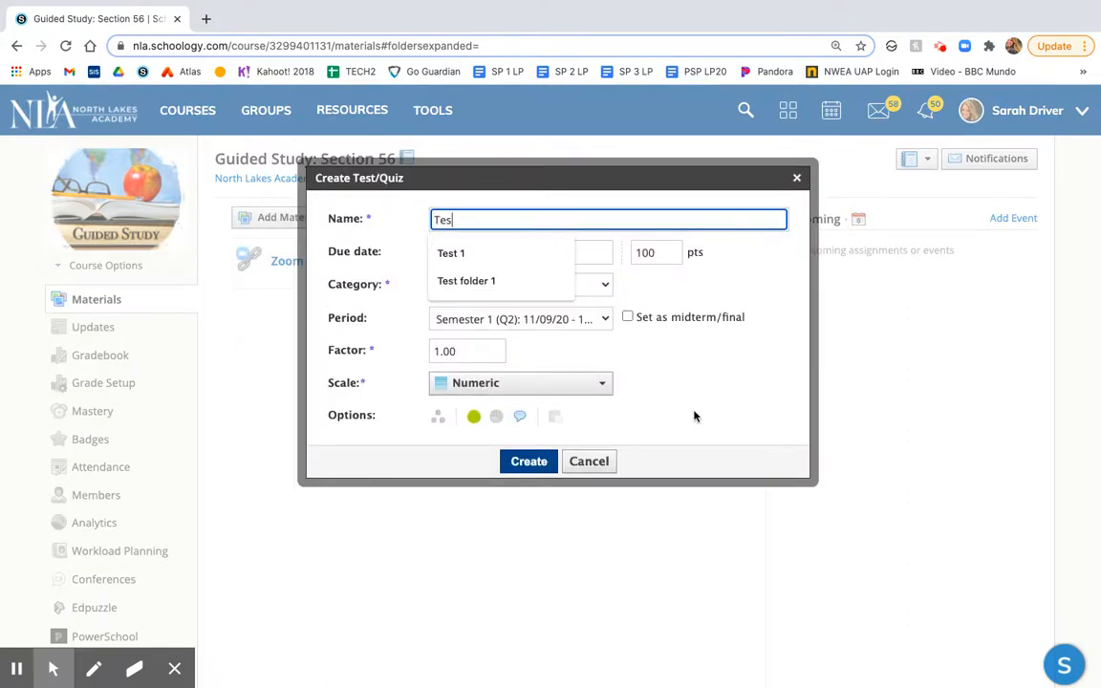
type("t 1")
left_click(725, 391)
Set the due date of Test 1 to 12/08/20
left_click(520, 251)
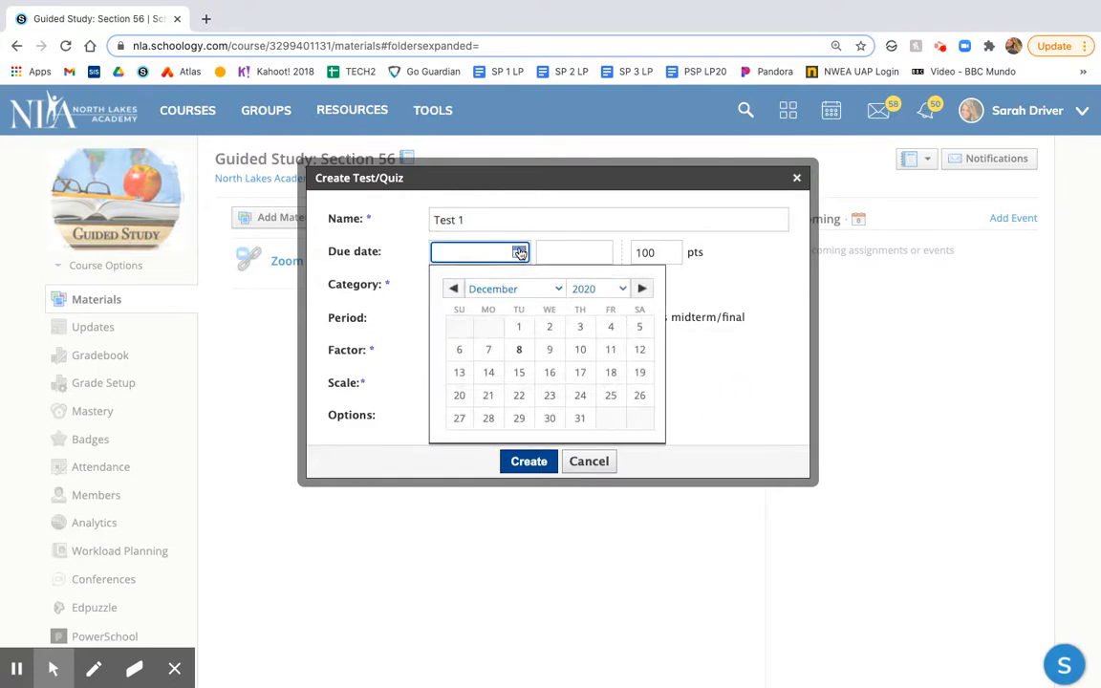
left_click(519, 353)
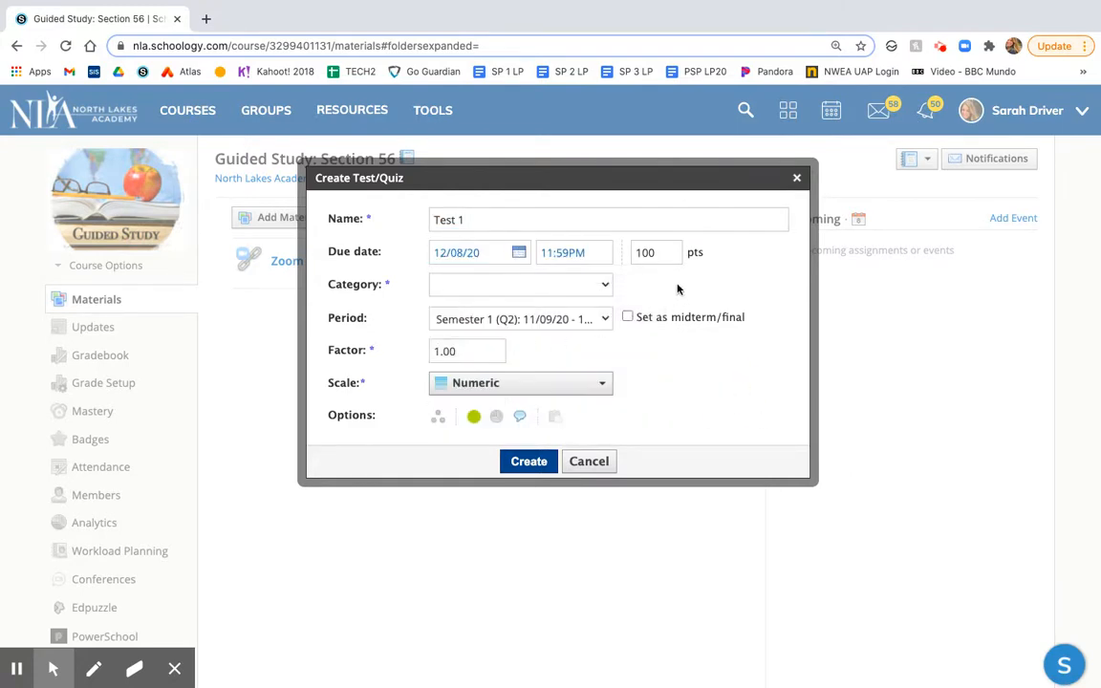
left_click(666, 251)
left_click(708, 287)
Assign Test 1 to a new grading category named Exam and create the test
left_click(601, 285)
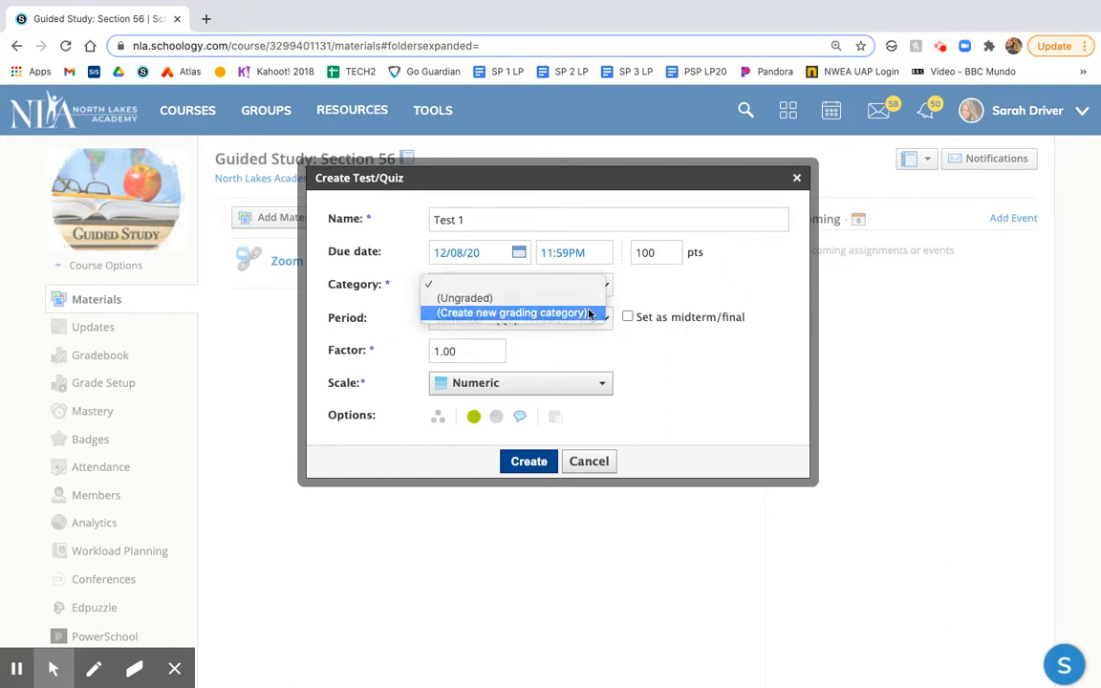
left_click(596, 312)
left_click(601, 286)
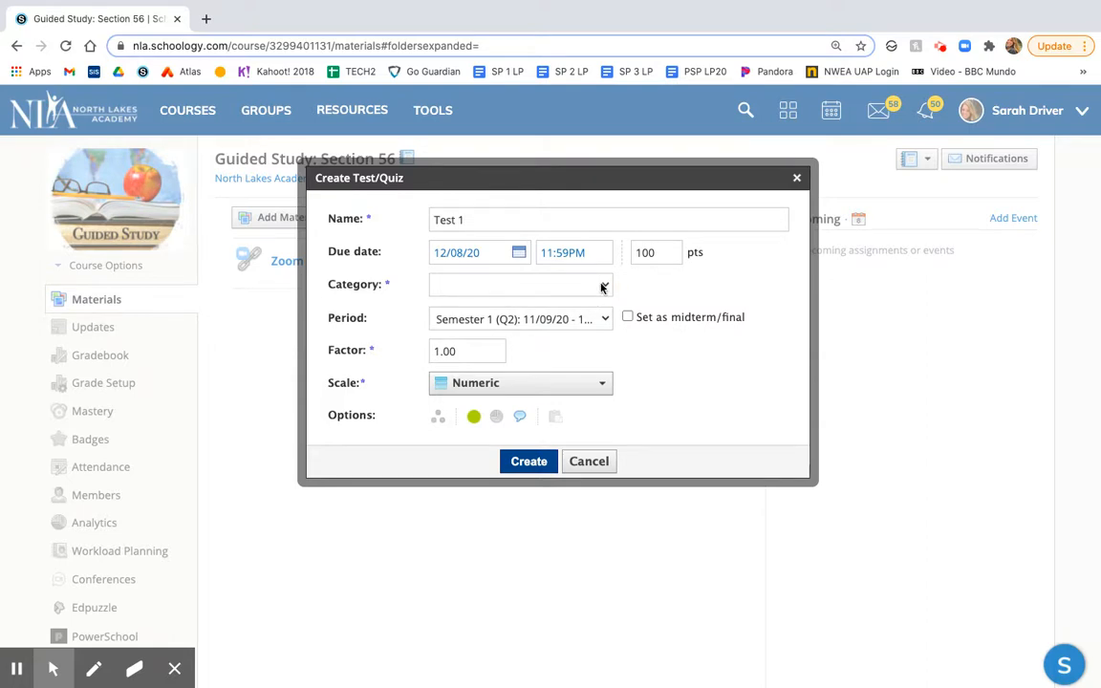
left_click(603, 286)
left_click(580, 314)
left_click(547, 288)
type("Exam")
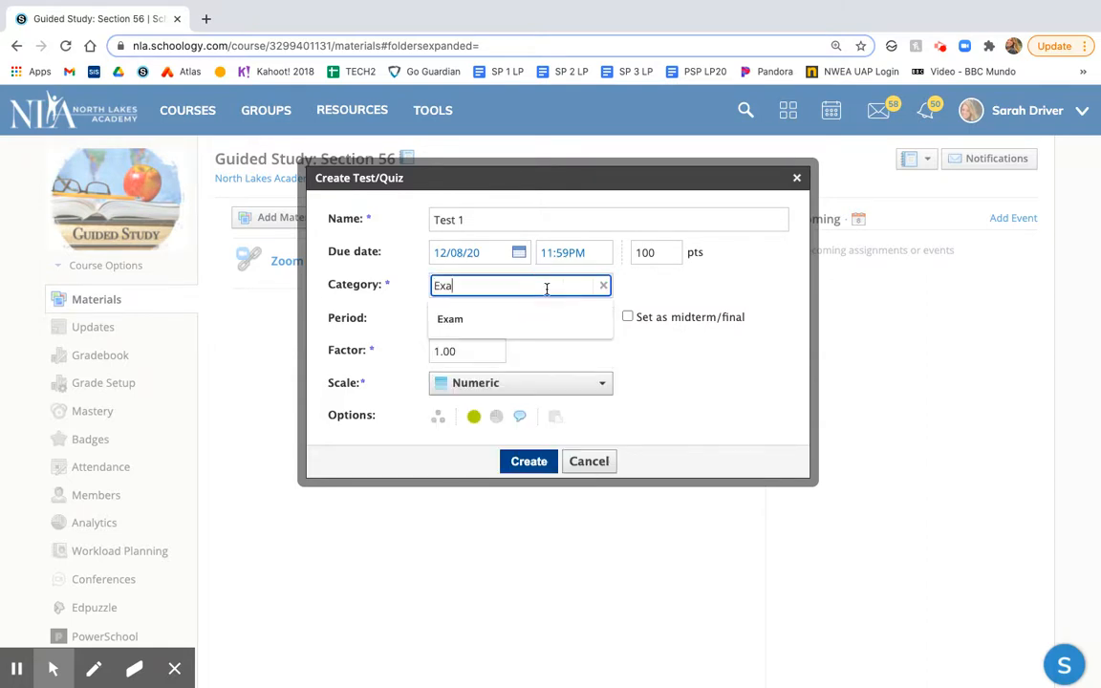
key("Return")
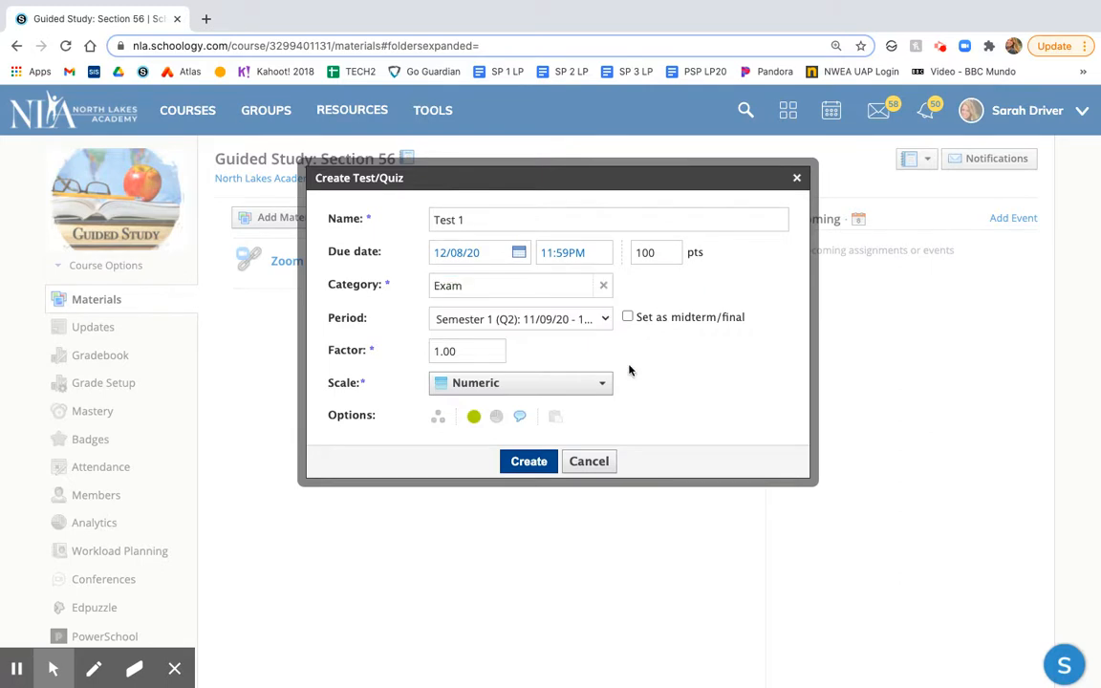
left_click(527, 465)
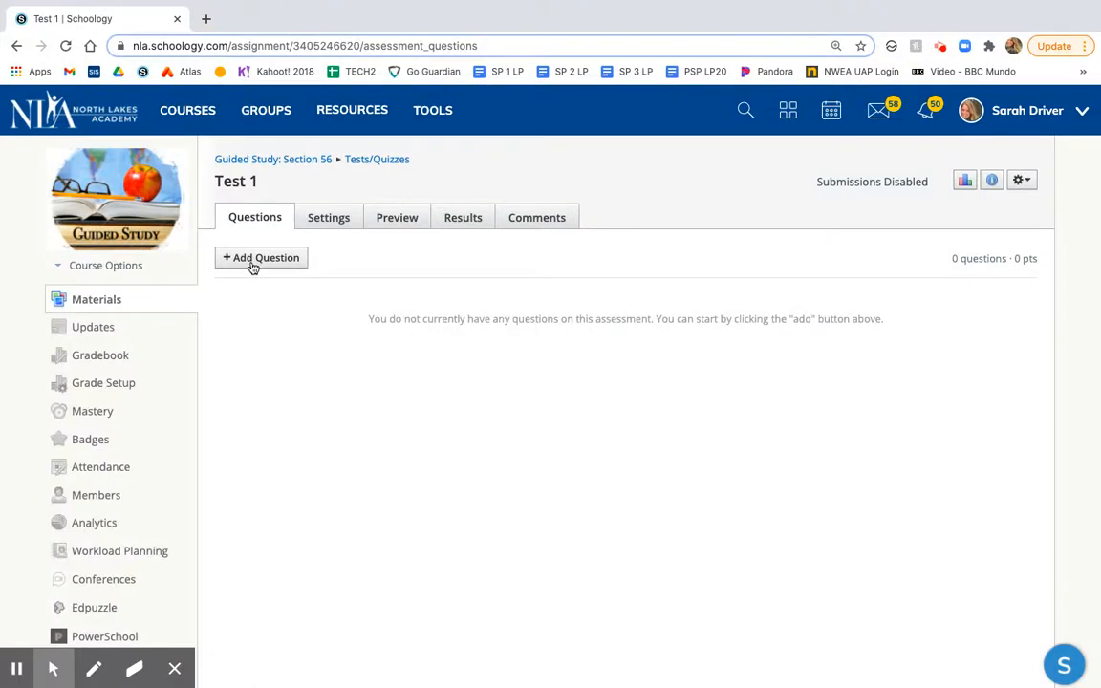
Add a true/false question to the test with the text "Is the grass green?"
left_click(253, 268)
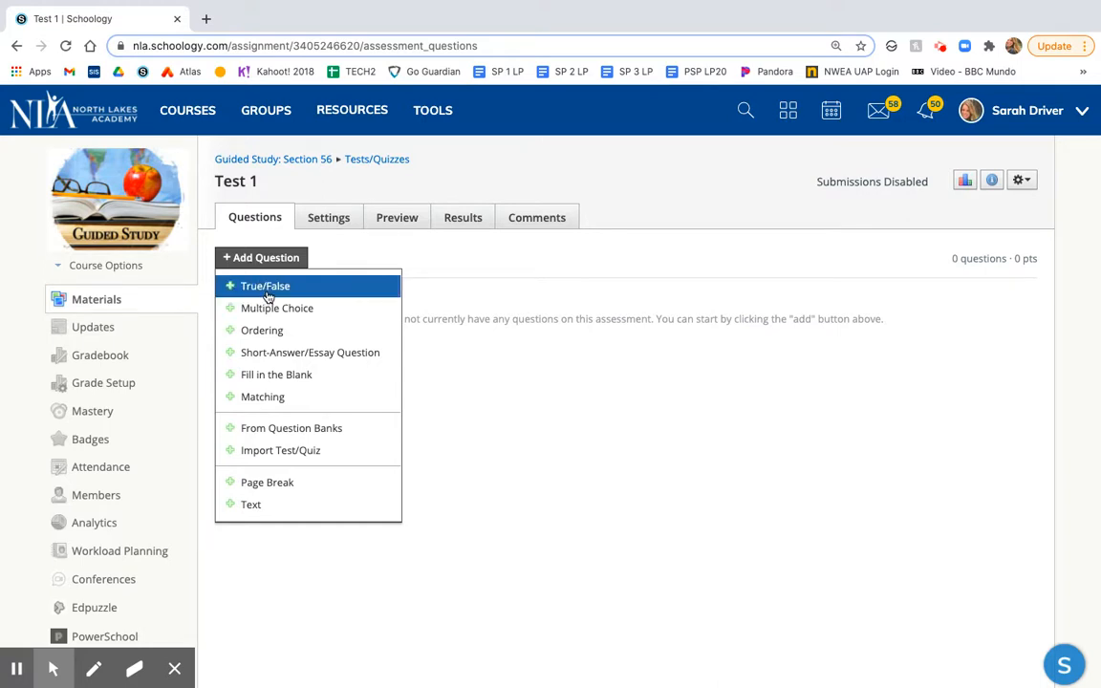
left_click(264, 288)
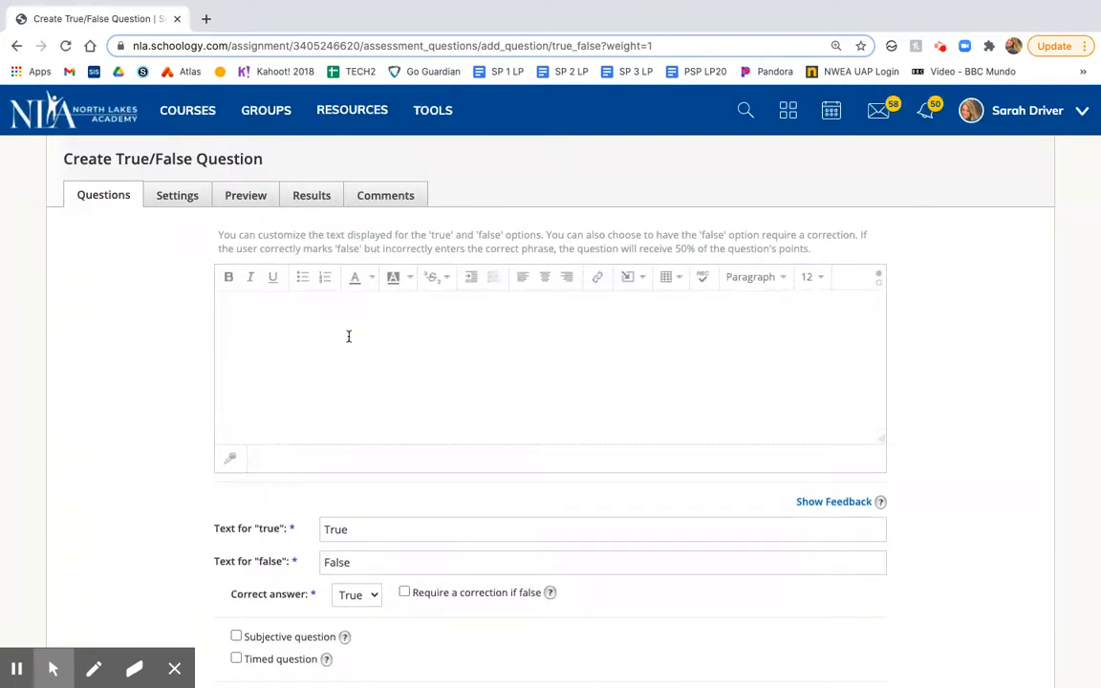
type("Is the ")
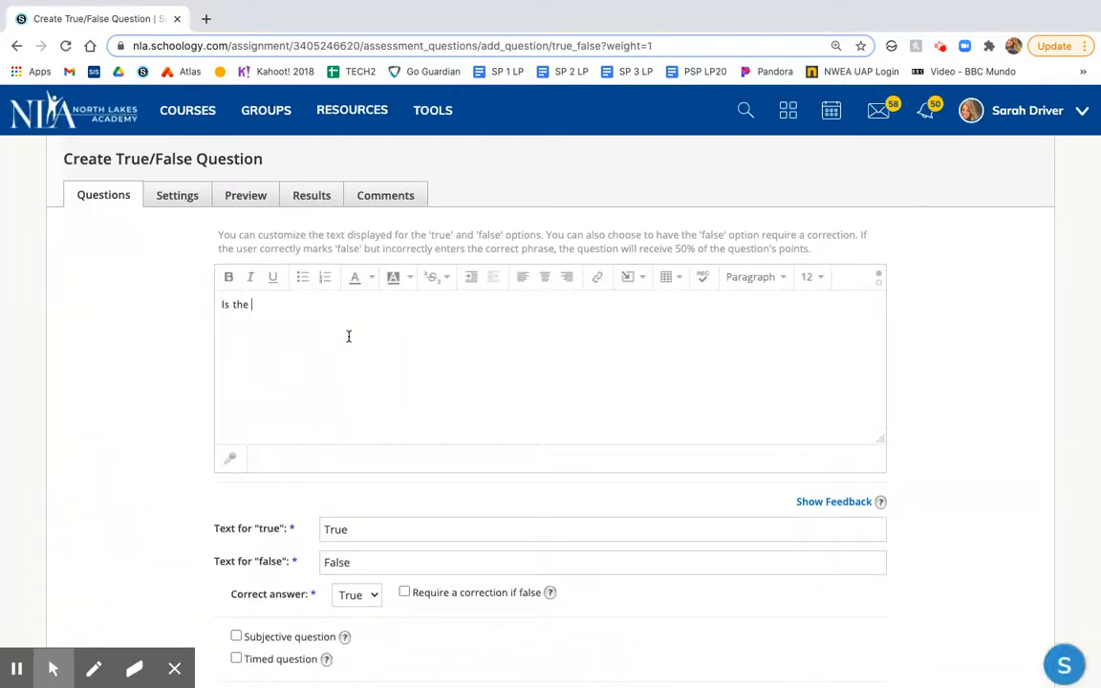
type("grass green?")
Check the true/false question's answer texts and the options for its correct answer
left_click(452, 532)
left_click(487, 563)
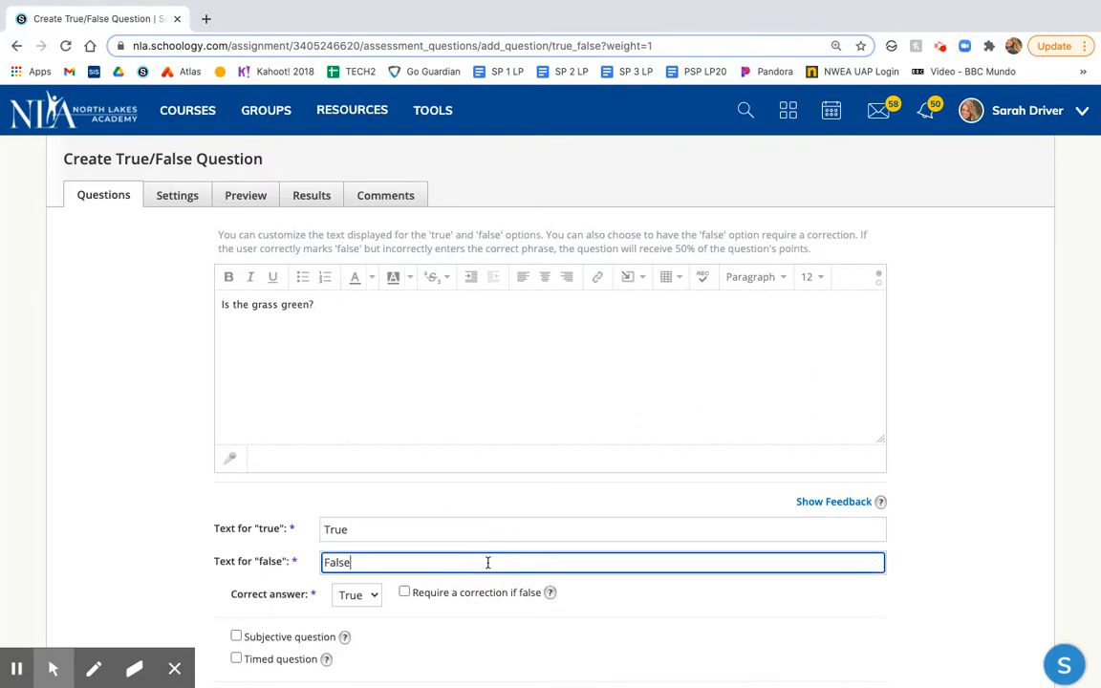
scroll(580, 546, "down", 2)
left_click(447, 409)
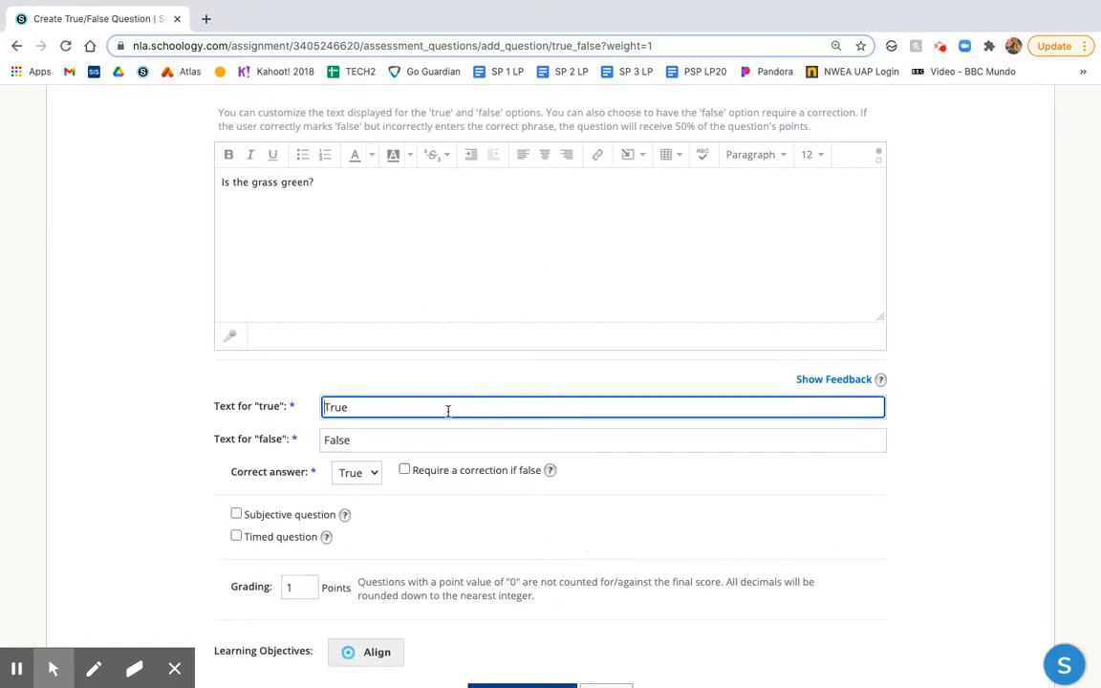
left_click(373, 475)
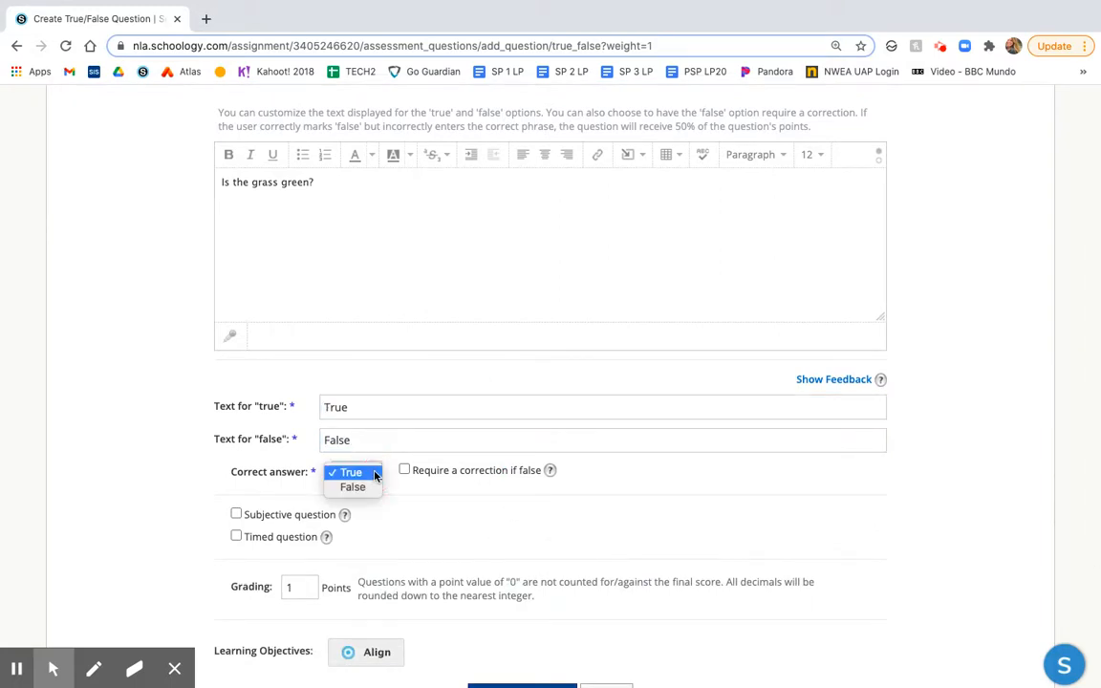
left_click(640, 485)
Change the question's answer text for "true" to Cierto
double_click(430, 405)
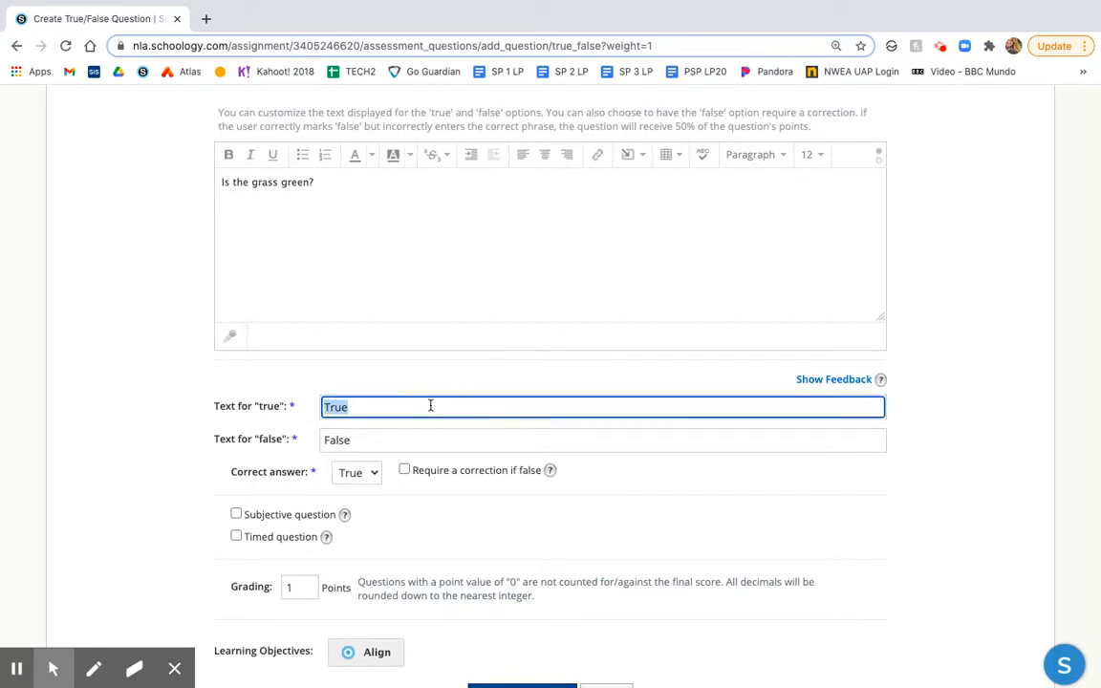
type("Cierto")
left_click(670, 511)
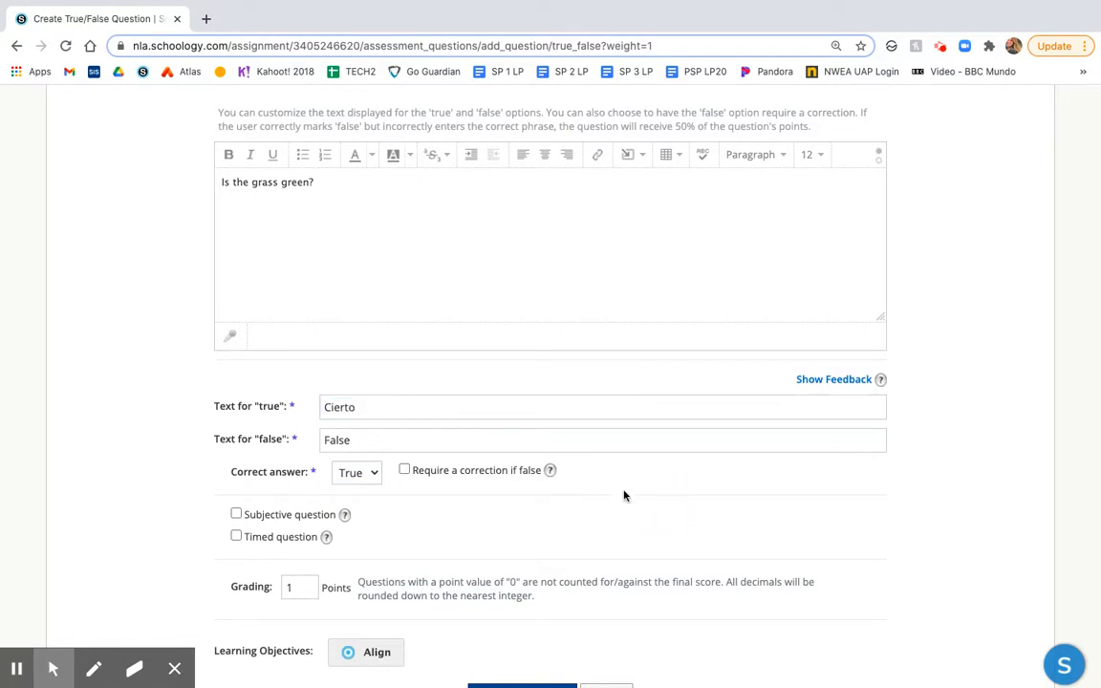
Restore the question's answer text for "true" to True
left_click(393, 405)
double_click(393, 406)
type("Ture")
key("BackSpace")
key("BackSpace")
key("BackSpace")
type("rue")
left_click(677, 537)
Review the remaining settings of the true/false question and save it to the test
scroll(440, 524, "down", 3)
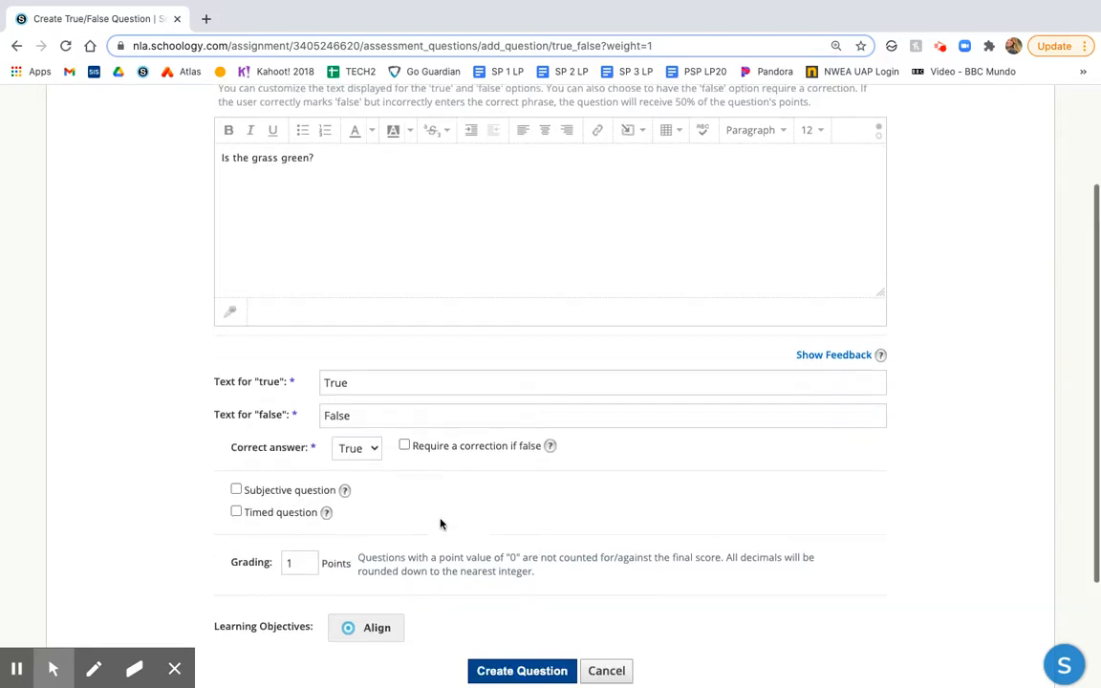
scroll(439, 523, "up", 4)
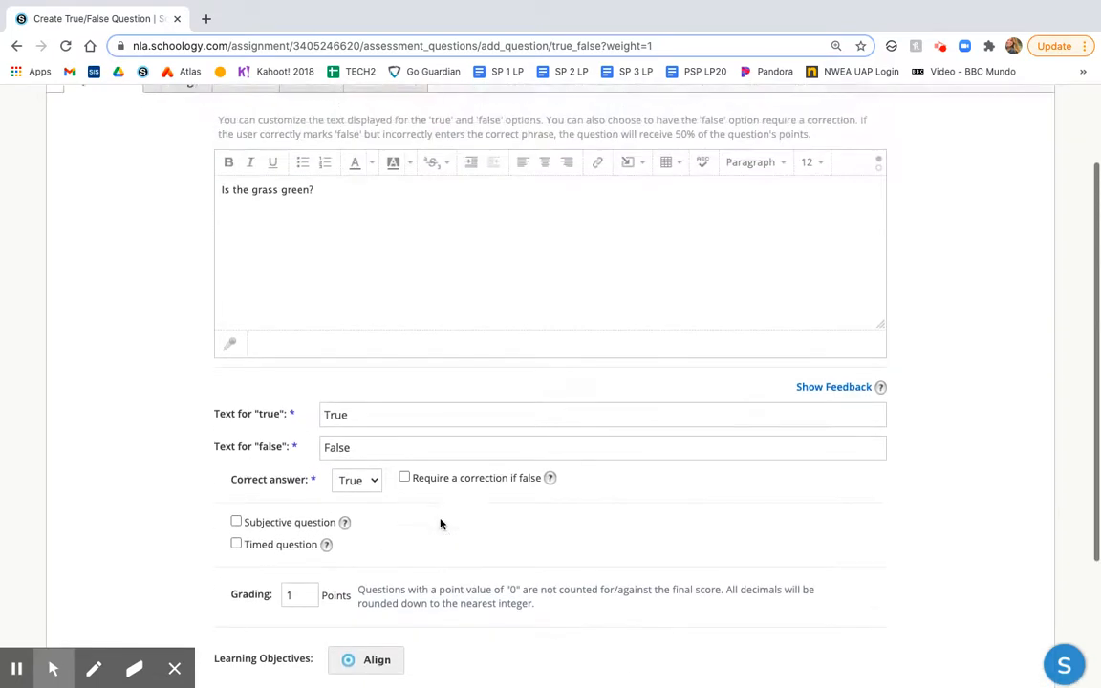
scroll(440, 523, "down", 1)
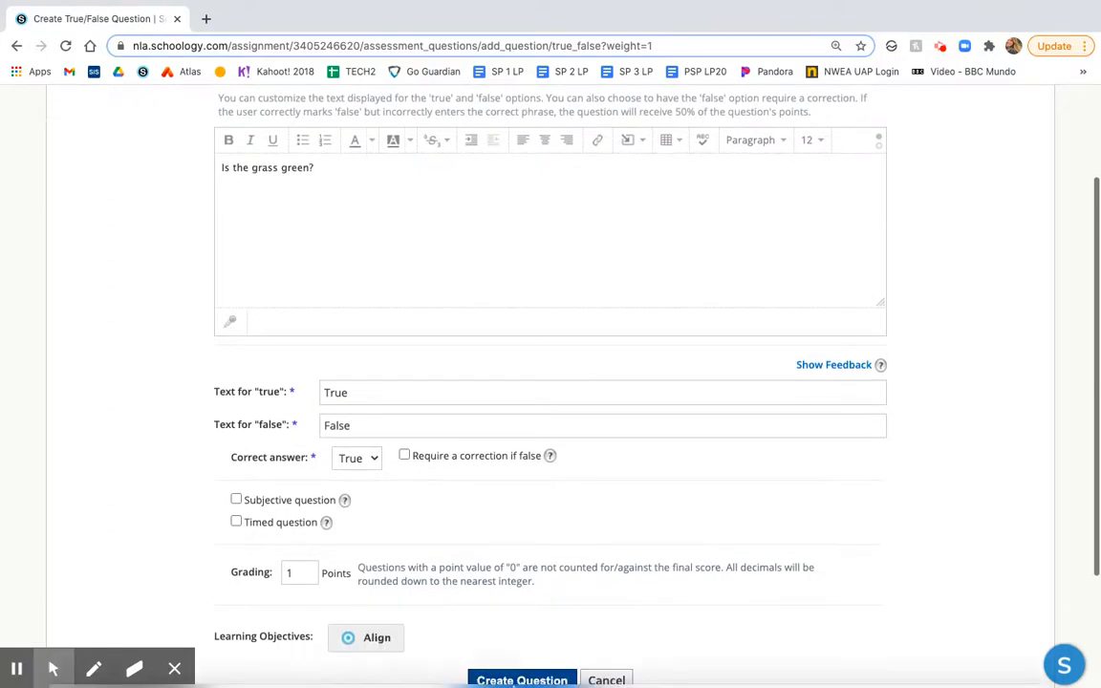
scroll(523, 576, "down", 2)
left_click(522, 583)
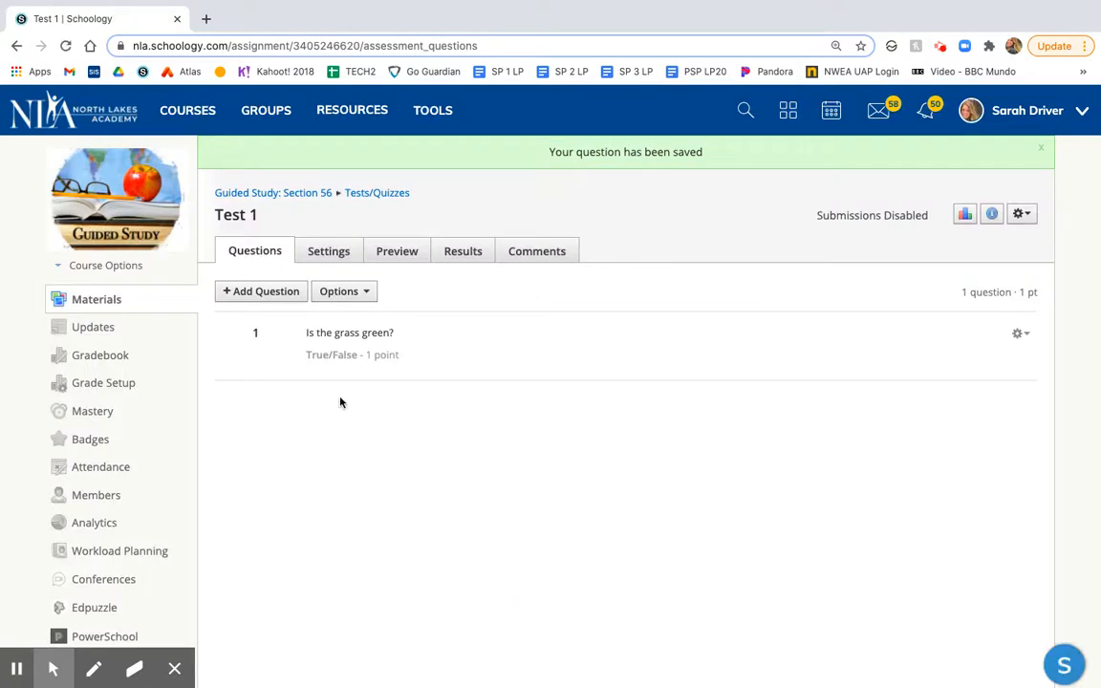
Add a multiple choice question to the test with the text "What pizza topings do you like?"
left_click(250, 296)
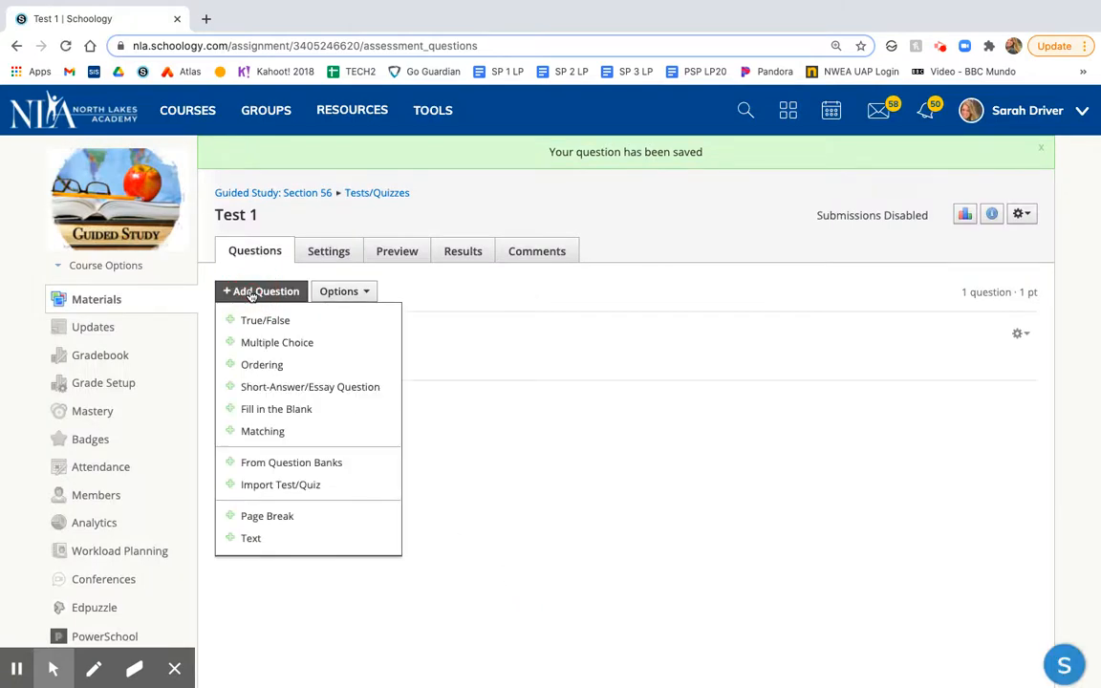
left_click(272, 343)
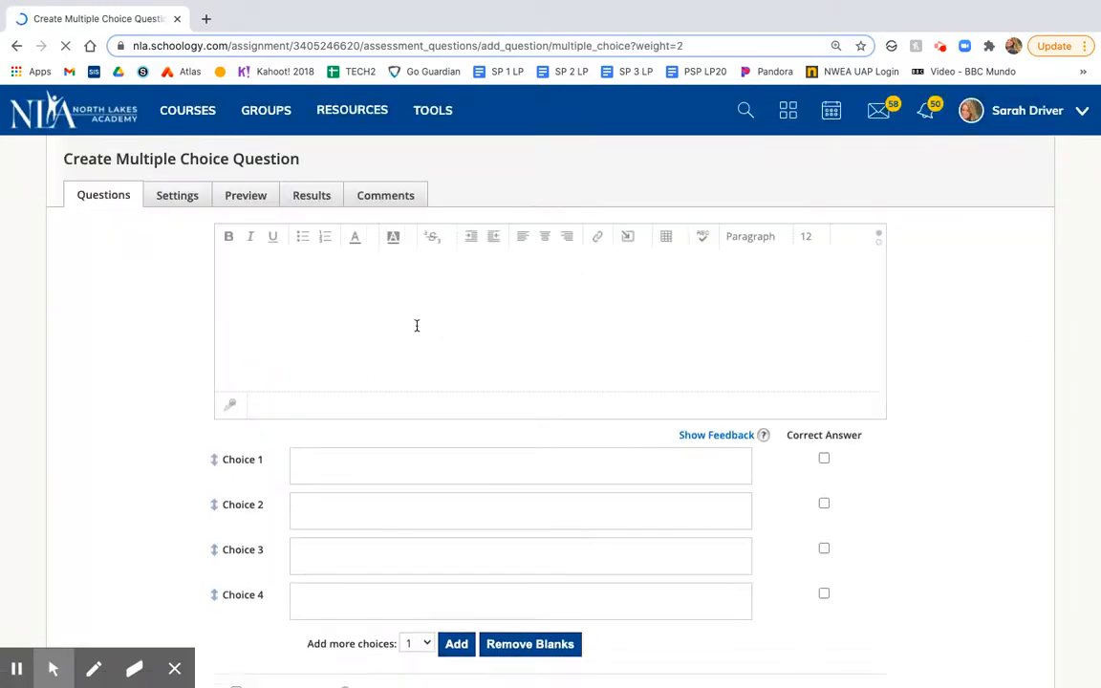
type("What ")
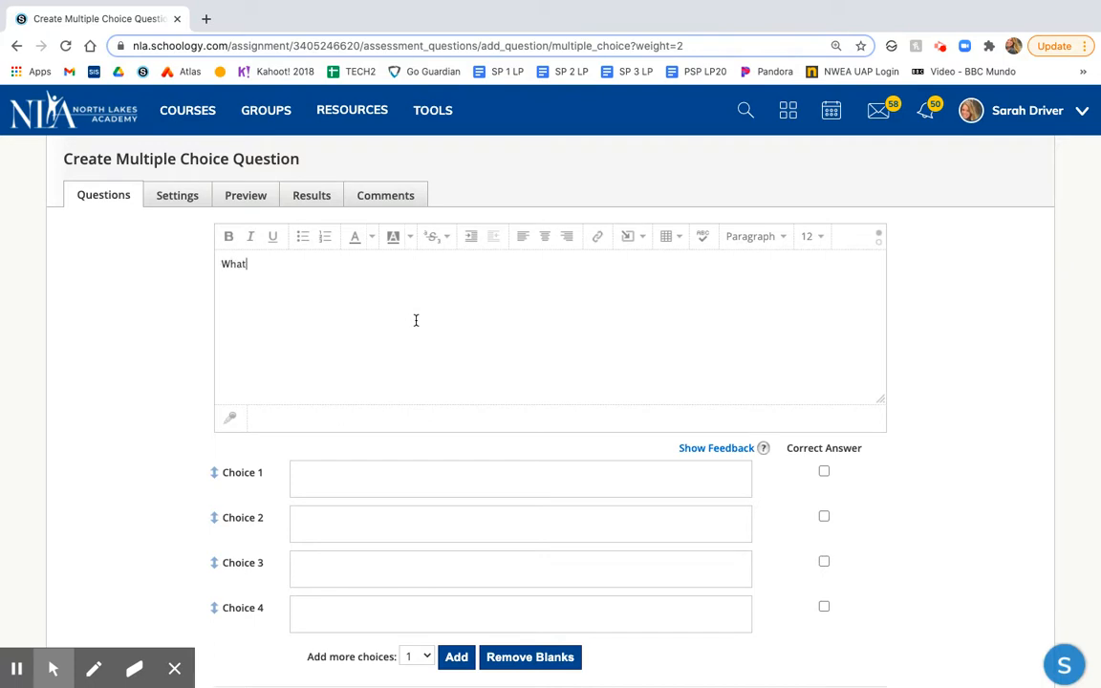
type("pizza topings do")
key("BackSpace")
key("BackSpace")
type("do you like?")
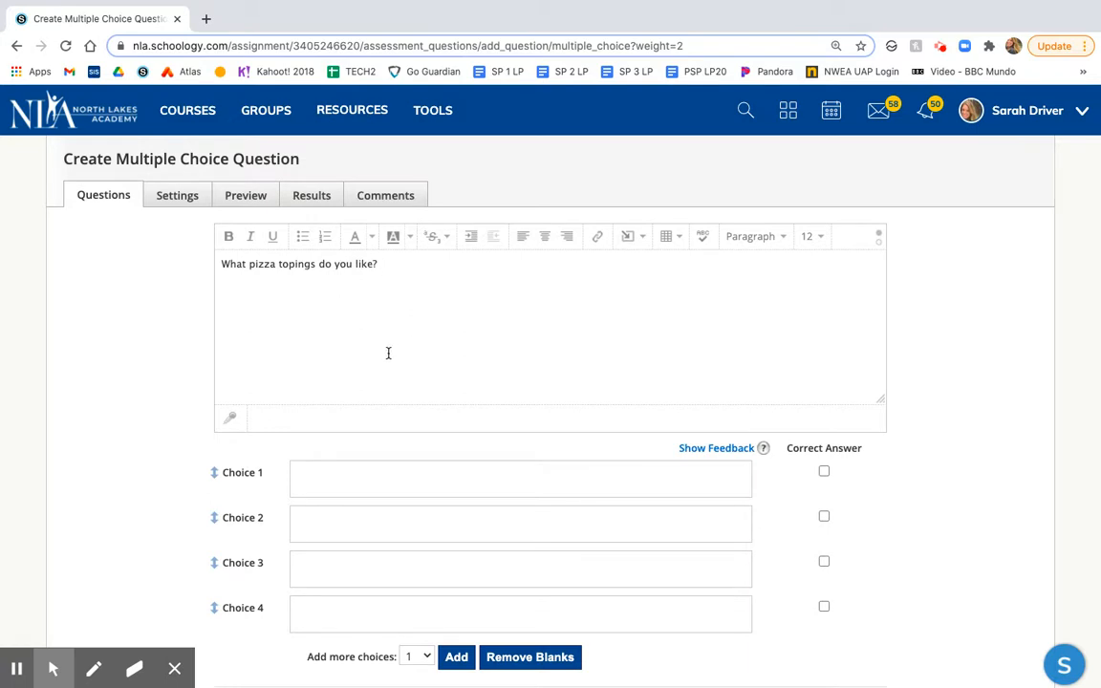
Enter Cheese, Peppers, Pineapple and None of the above as the four choices, and mark Cheese as a correct answer
left_click(373, 477)
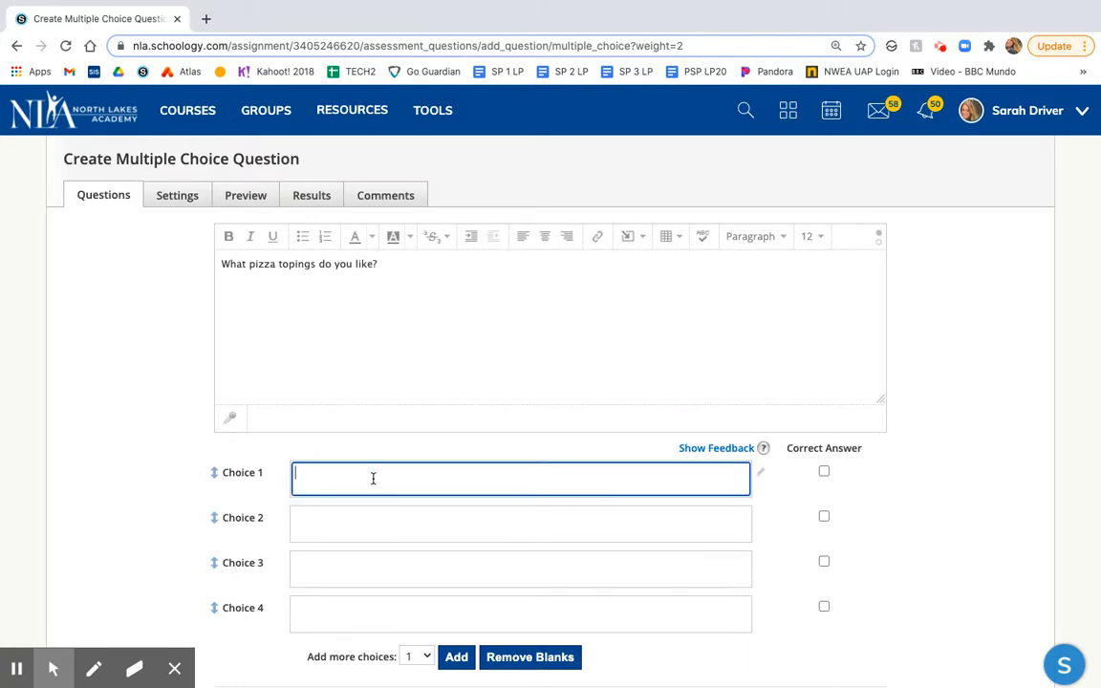
type("Cheese")
left_click(346, 525)
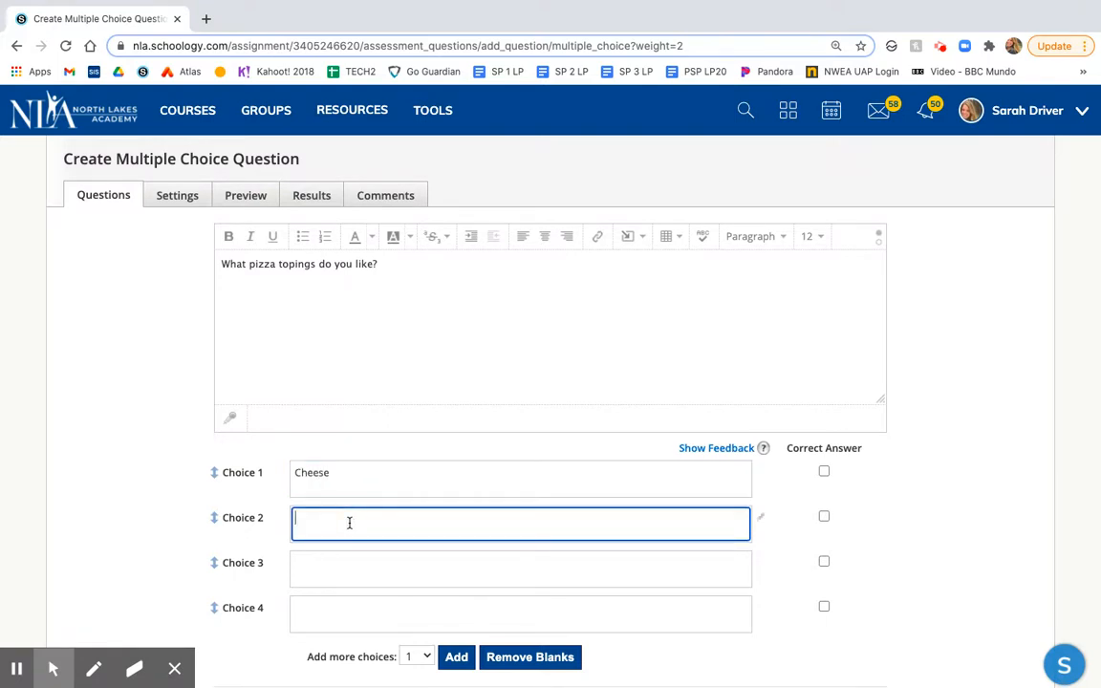
type("Peppers")
left_click(329, 563)
type("Pineapple")
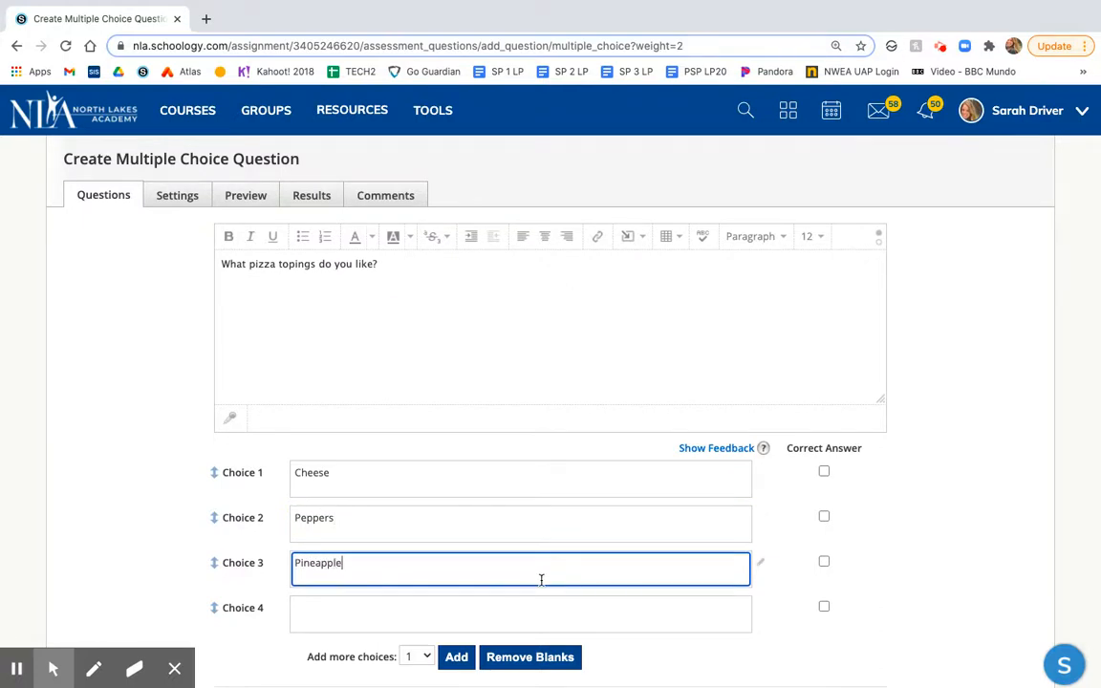
left_click(474, 615)
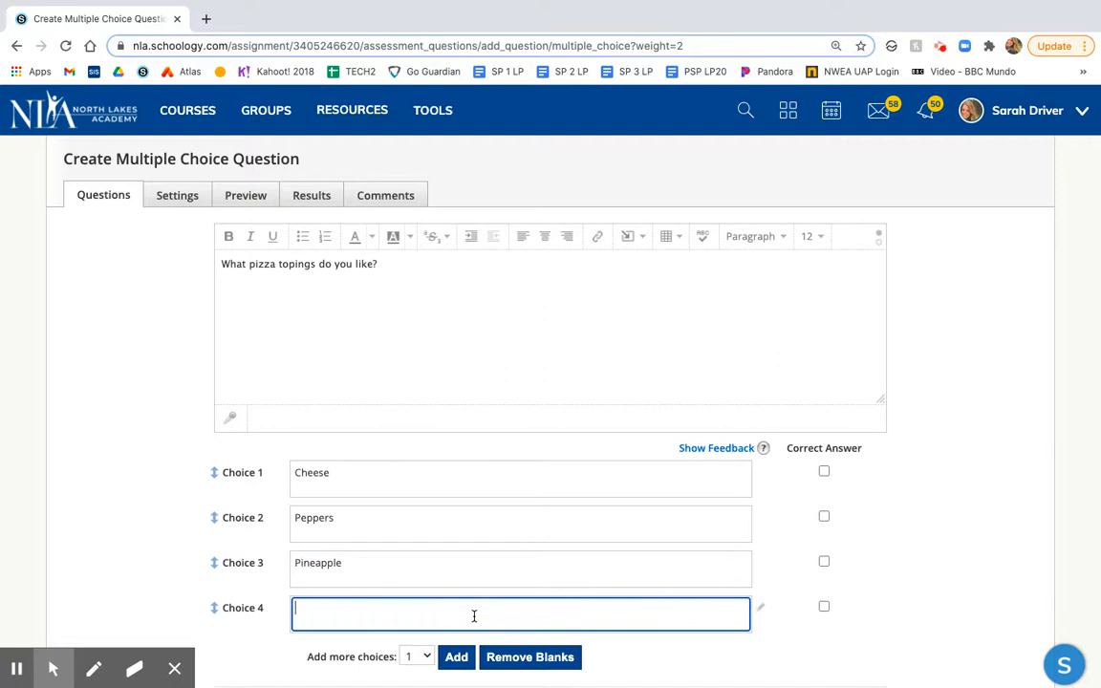
type("None of the above")
left_click(823, 472)
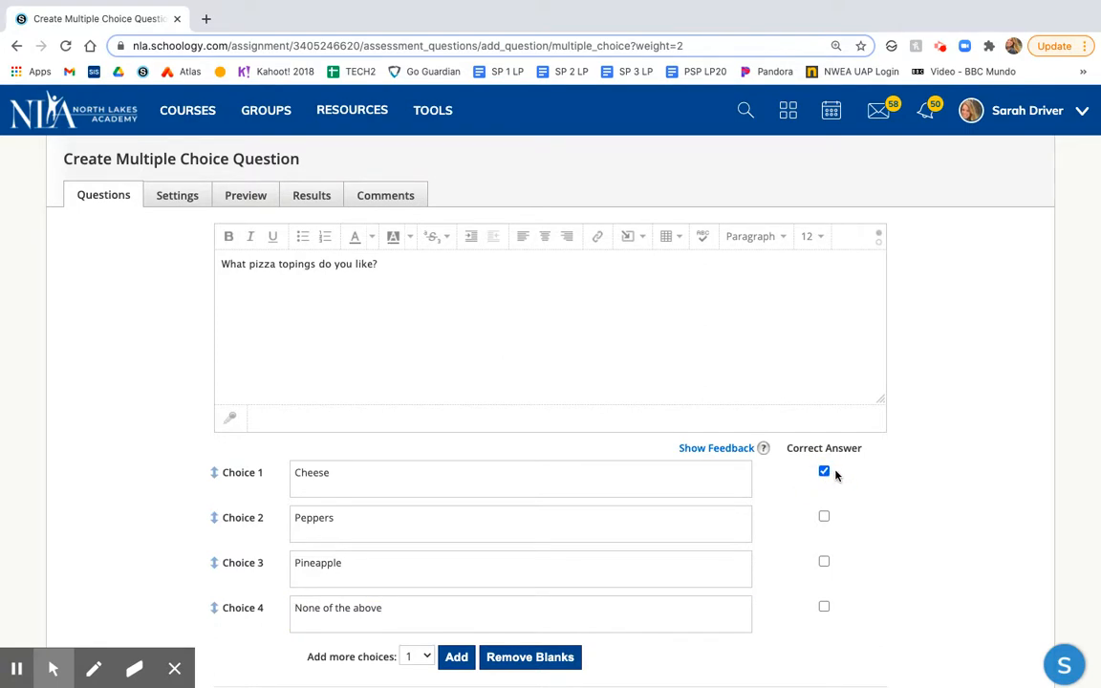
Mark Peppers as a second correct answer and allow partial credit for the multiple choice question
left_click(825, 518)
scroll(846, 523, "down", 2)
scroll(853, 527, "down", 1)
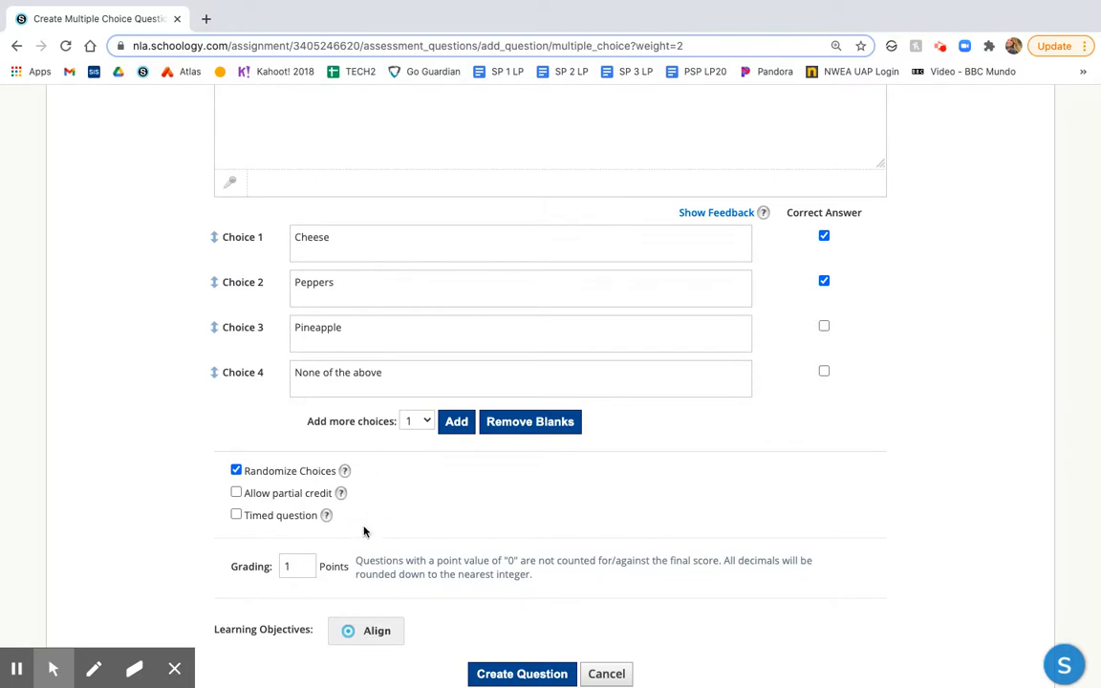
left_click(235, 494)
Set the multiple choice question's grading to 2 points and save it to the test
scroll(729, 426, "down", 2)
left_click(294, 494)
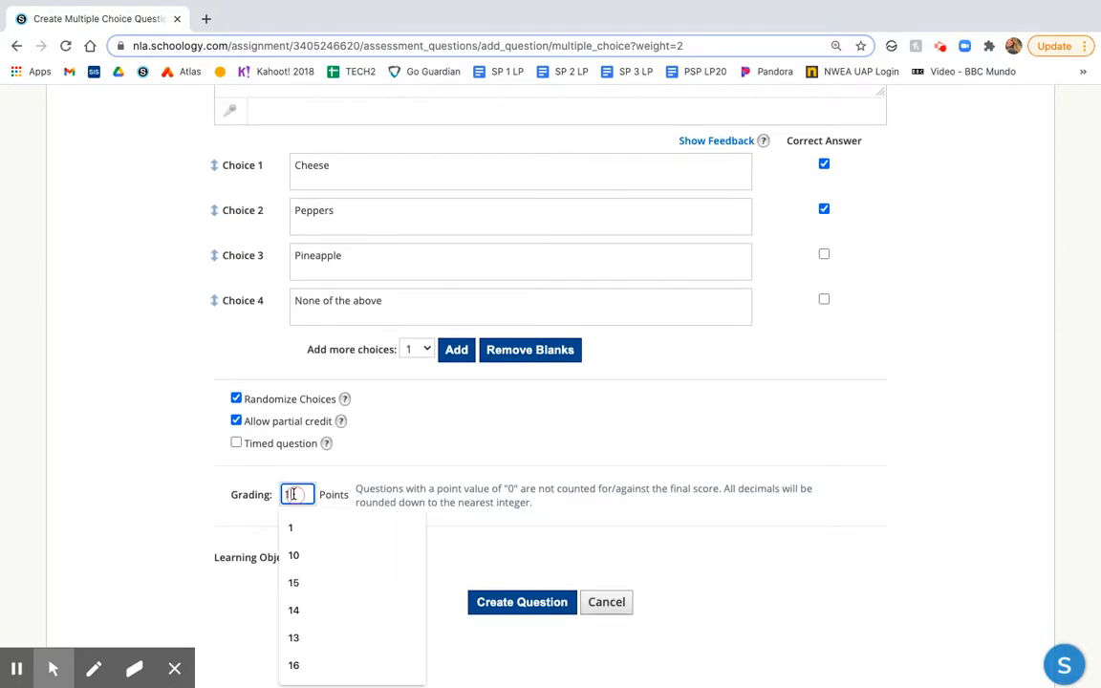
key("BackSpace")
type("2")
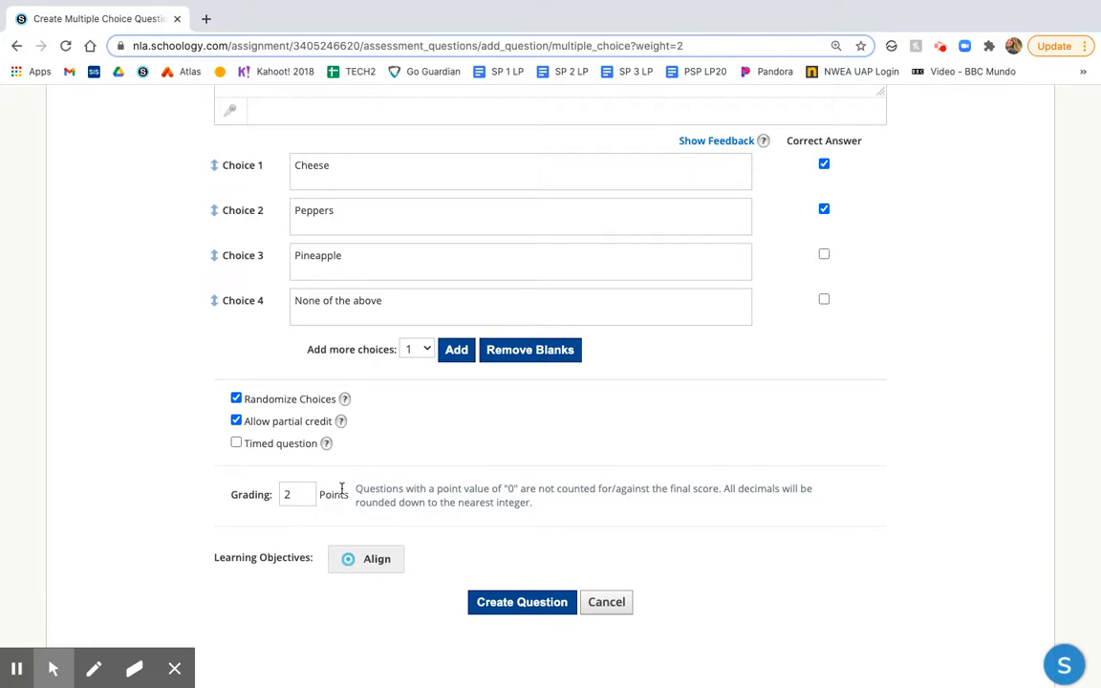
scroll(560, 524, "up", 1)
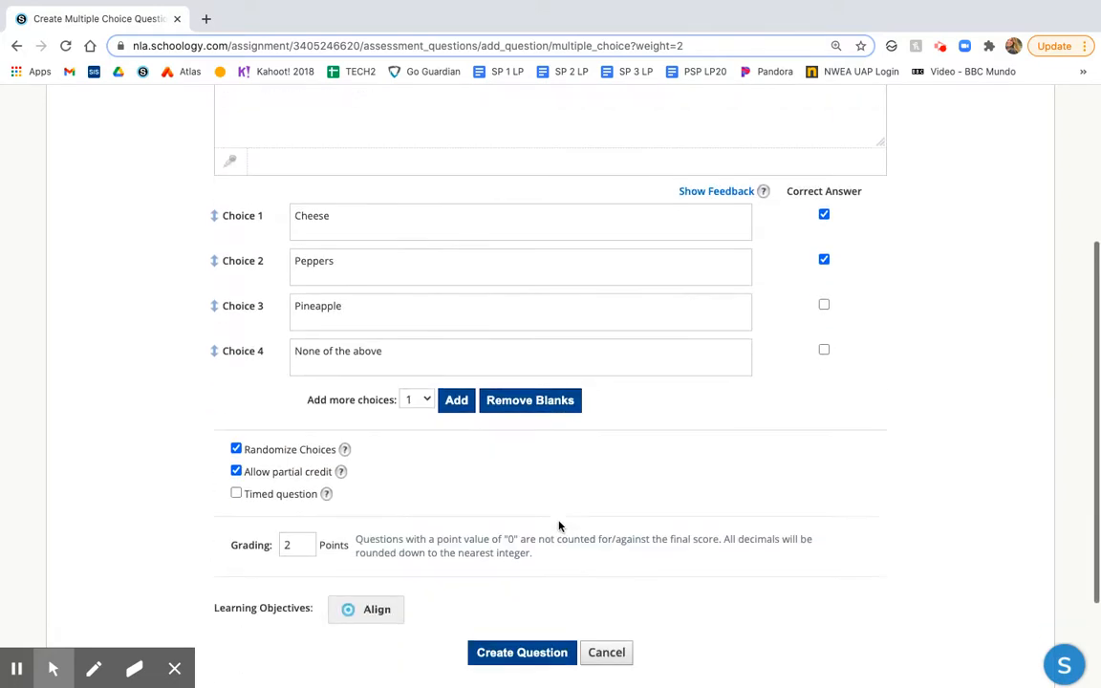
scroll(560, 524, "down", 2)
left_click(526, 581)
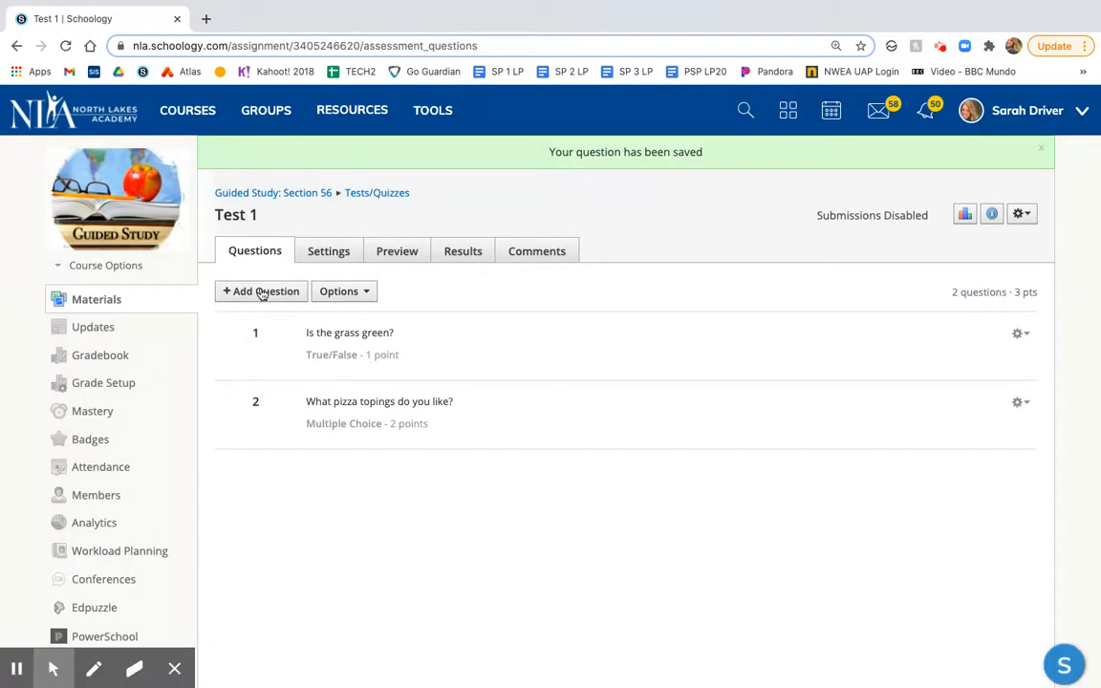
Add an ordering question to the test with the text "Order the steps in the process..."
left_click(262, 294)
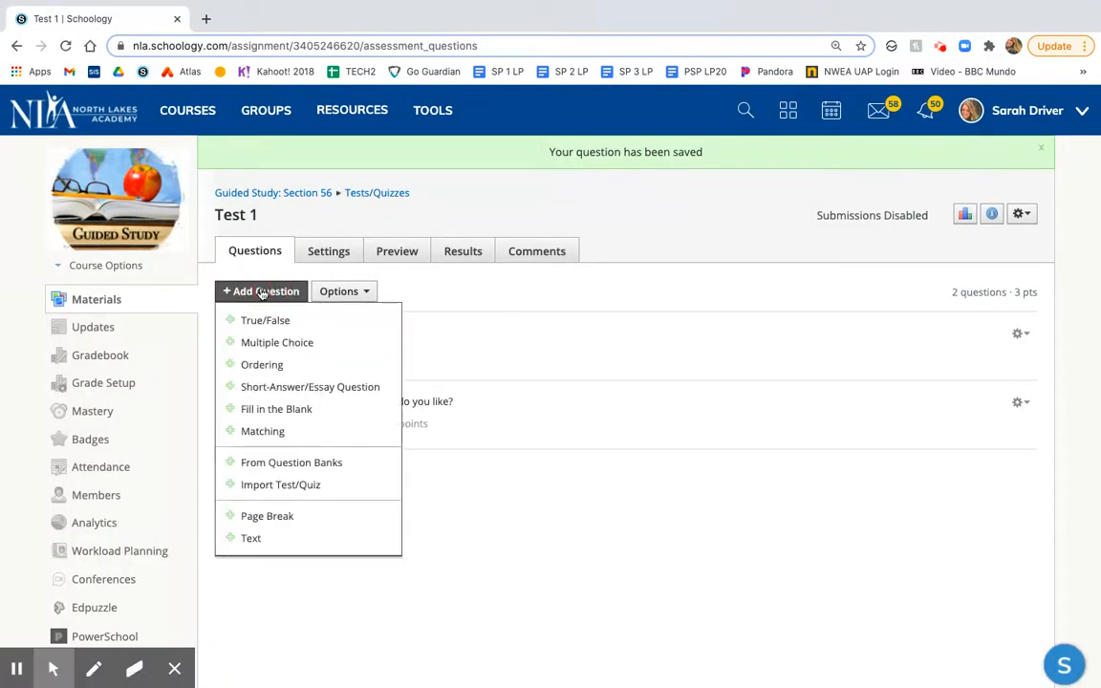
left_click(278, 364)
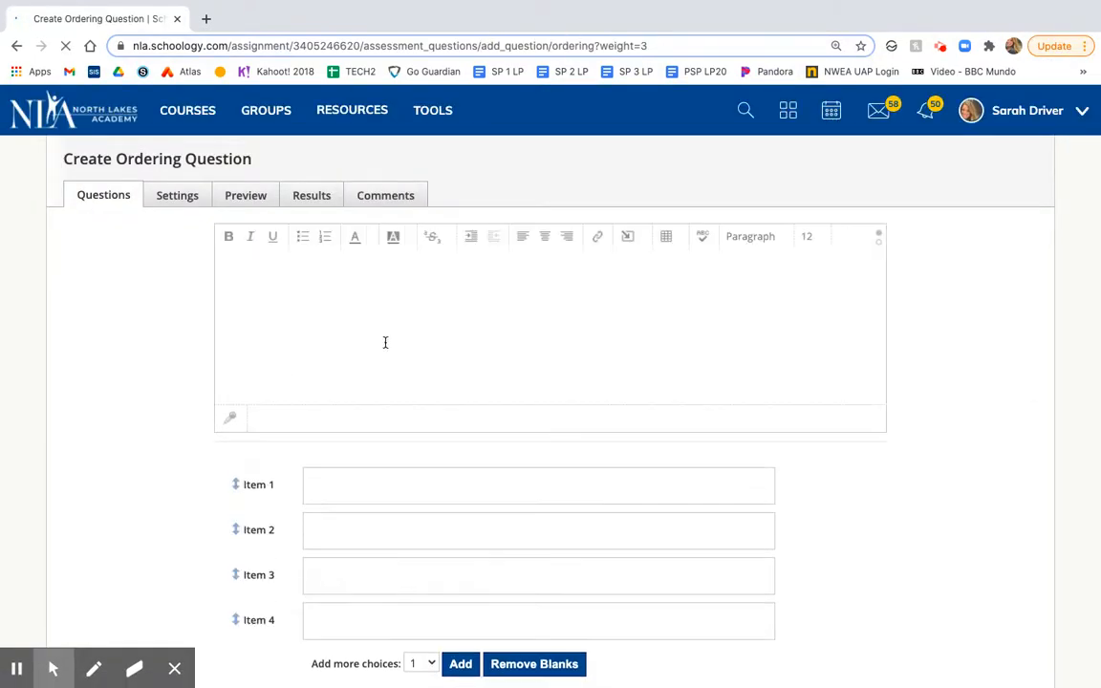
type("er the steps in the process...")
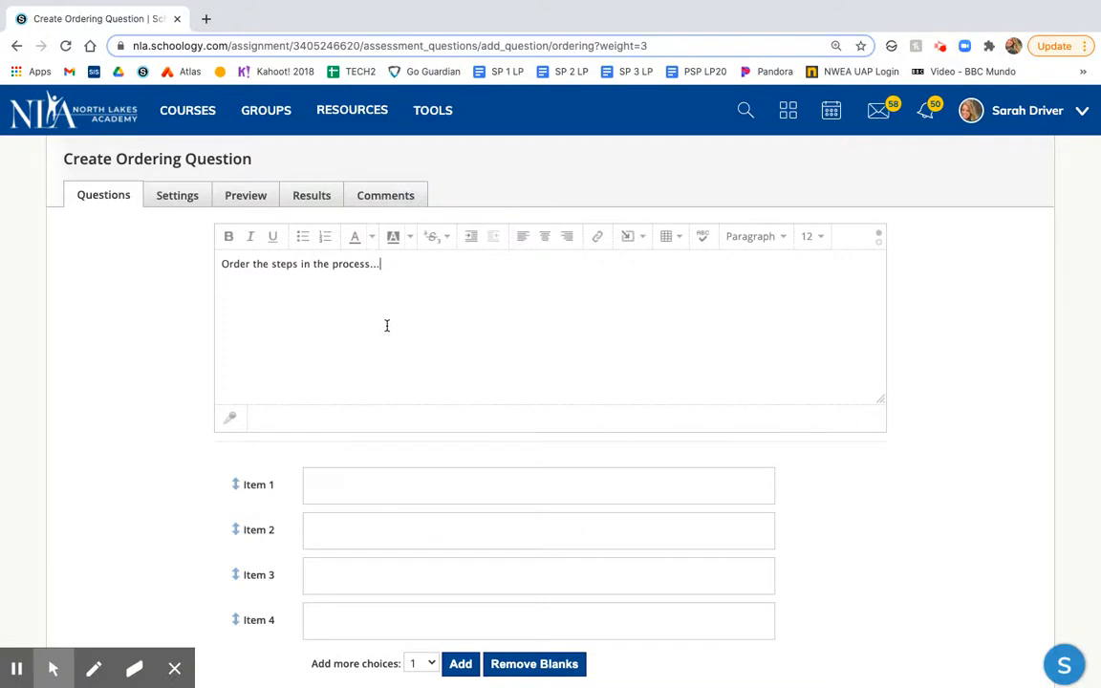
Enter Wake up as item 1 and Take a shower as item 2 of the ordering question
left_click(393, 494)
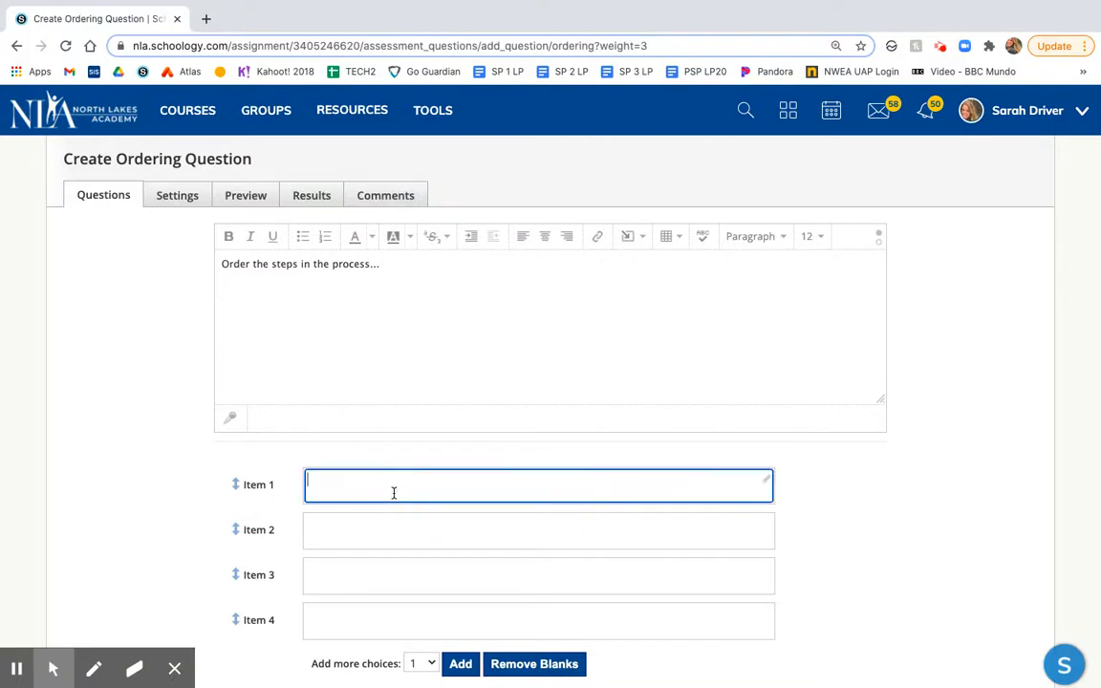
type("Wak")
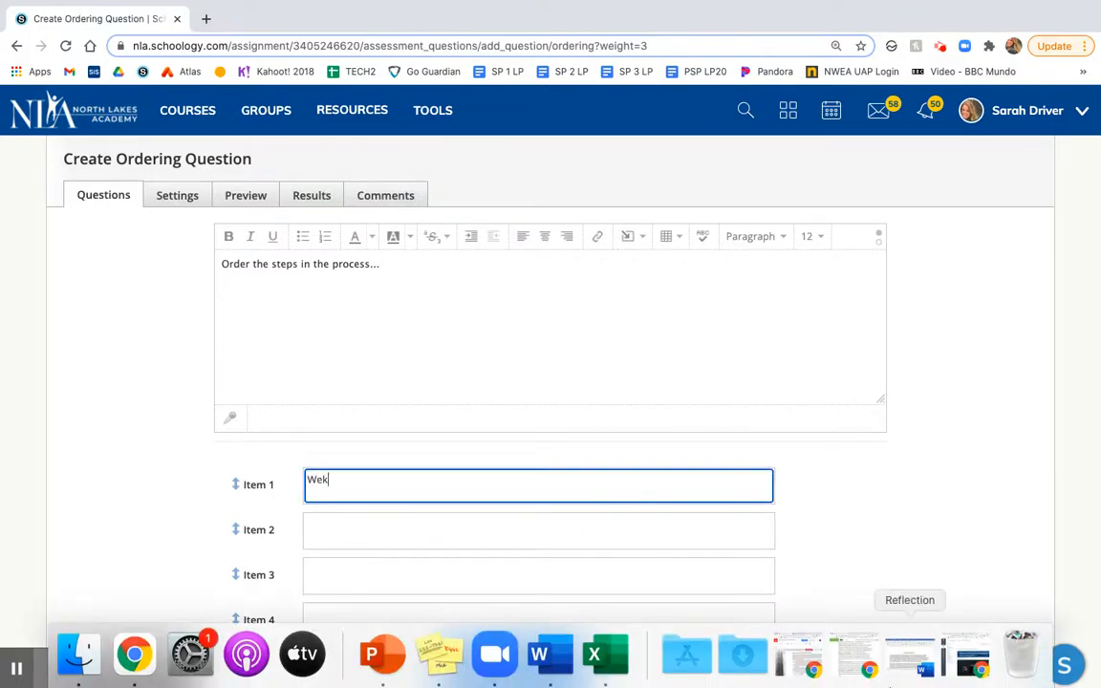
type("e up")
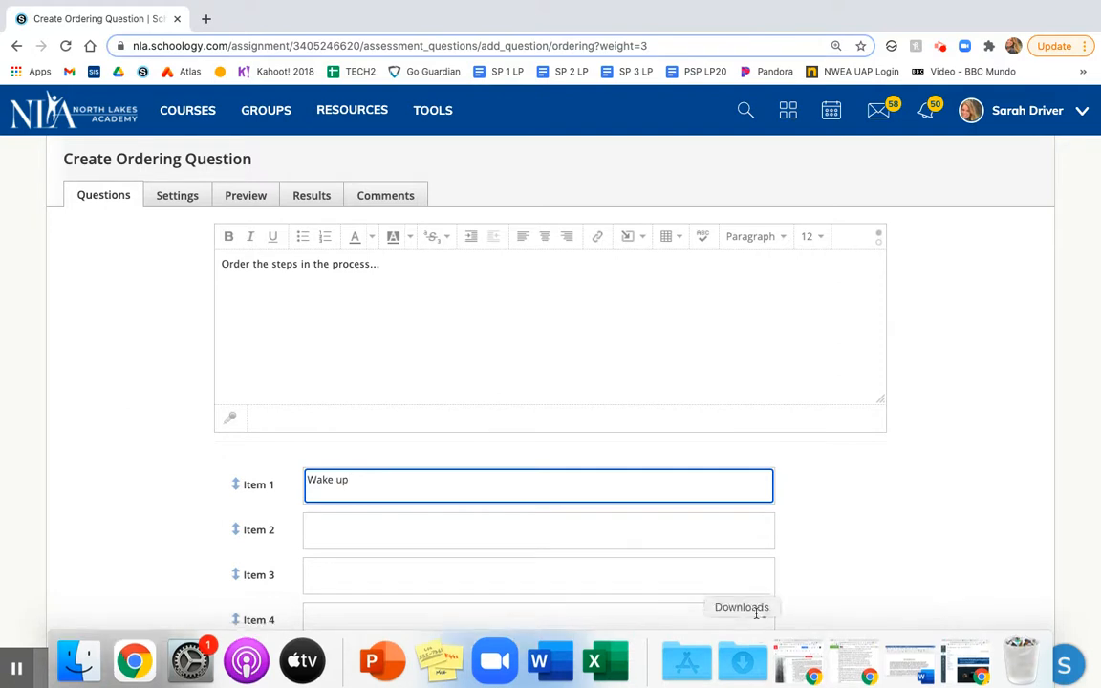
left_click(731, 541)
type("Take a shower")
Enter Eat breakfast as item 3 and Brush my teeth as item 4 of the ordering question
left_click(639, 581)
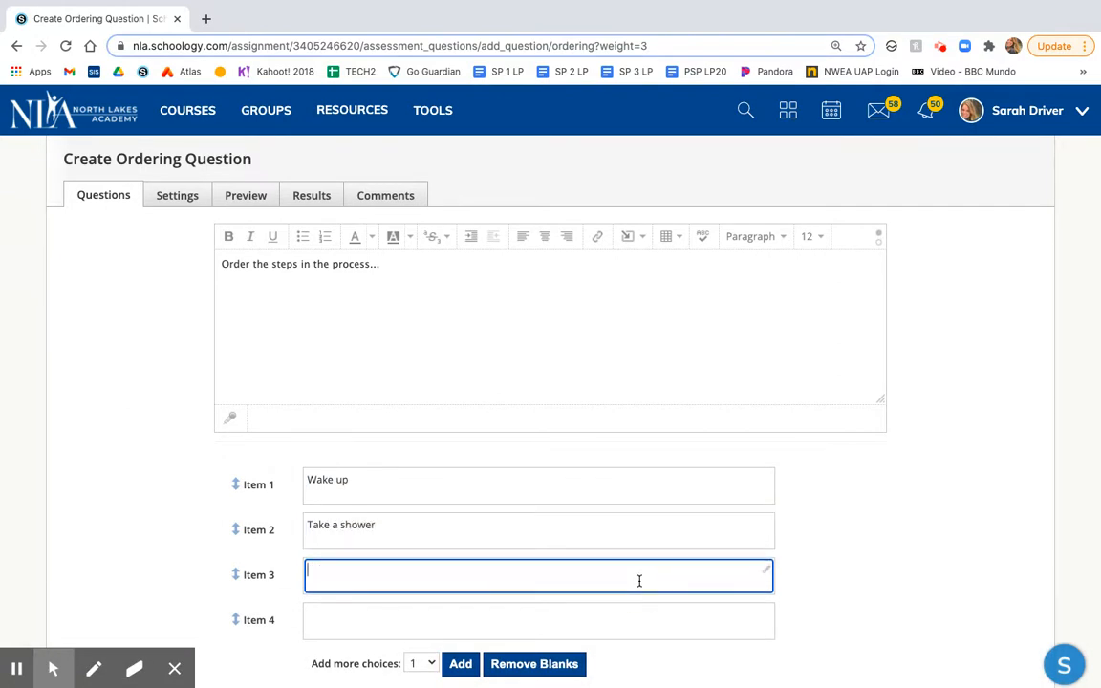
scroll(813, 529, "down", 2)
type("eat")
type("Eat Break")
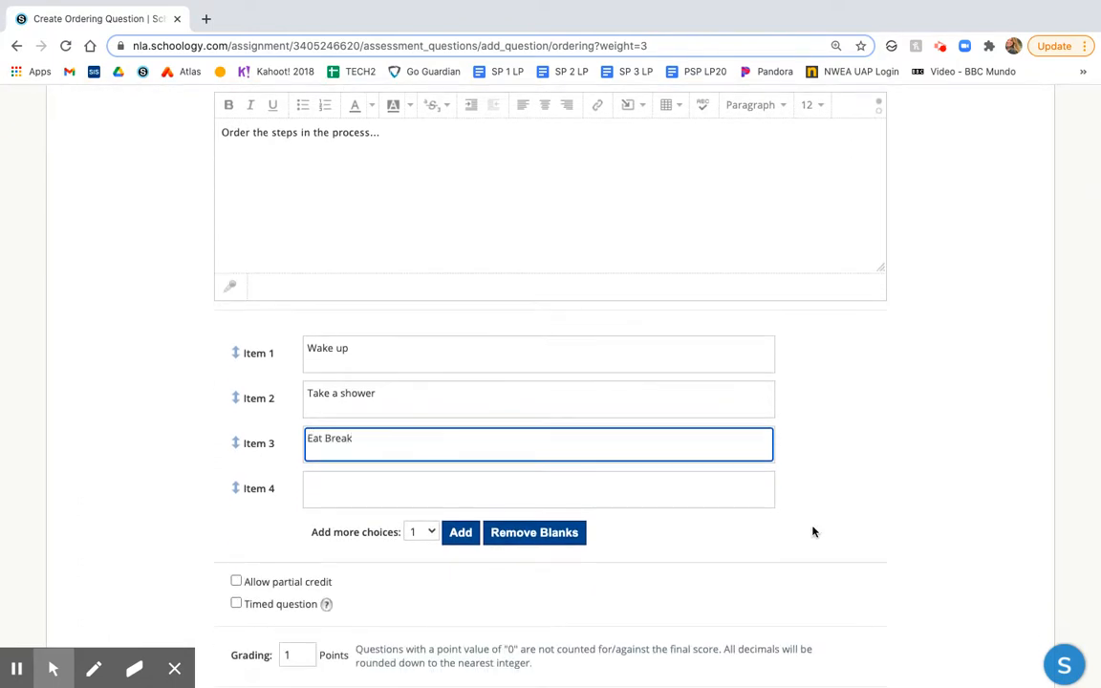
key("BackSpace")
key("BackSpace")
key("BackSpace")
key("BackSpace")
type("breakfas")
left_click(685, 487)
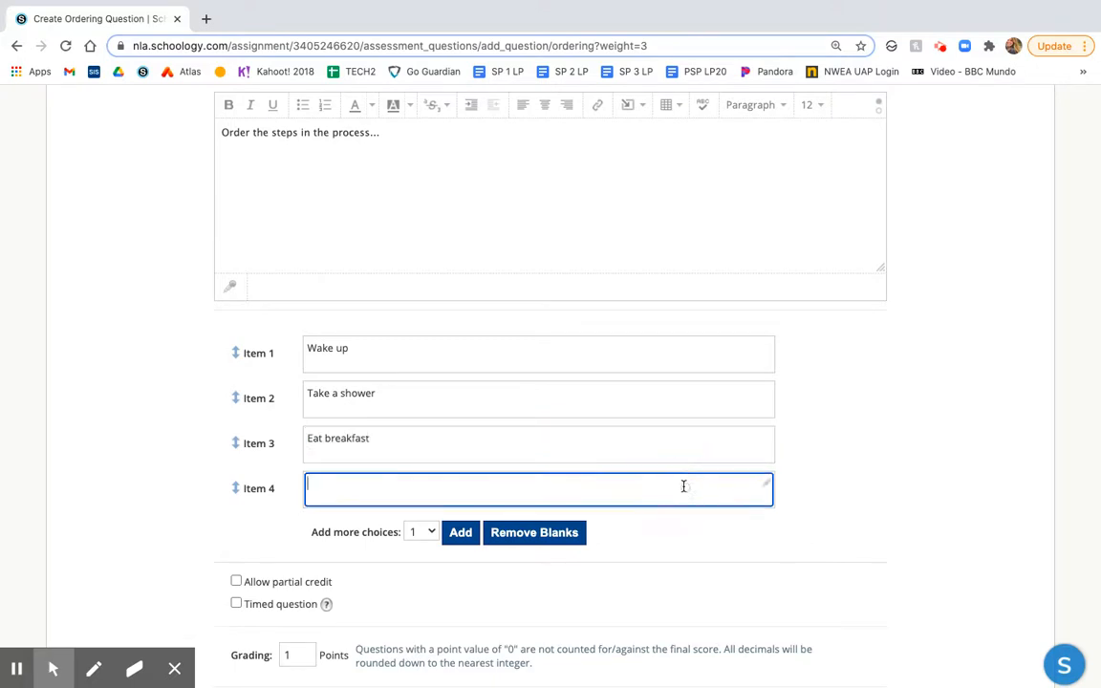
type("Bursh ")
type("my teeth")
Set the ordering question's grading to 4 points and allow partial credit, keeping the minimum continuous sequence at 2
scroll(440, 512, "down", 2)
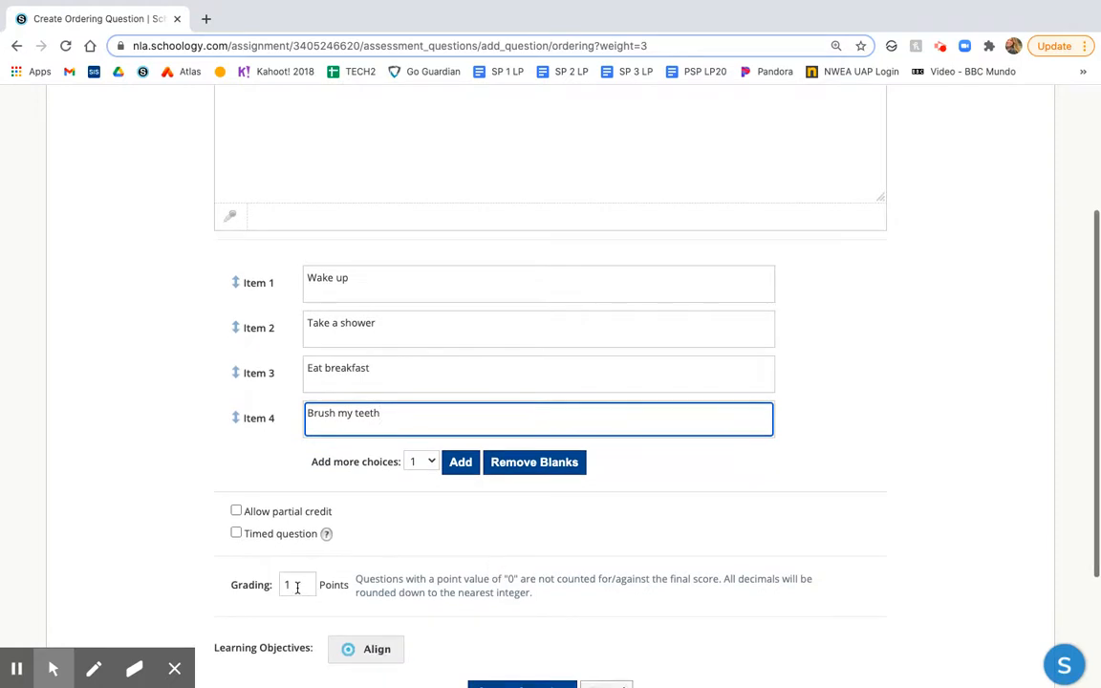
left_click(298, 585)
key("BackSpace")
type("4")
left_click(502, 528)
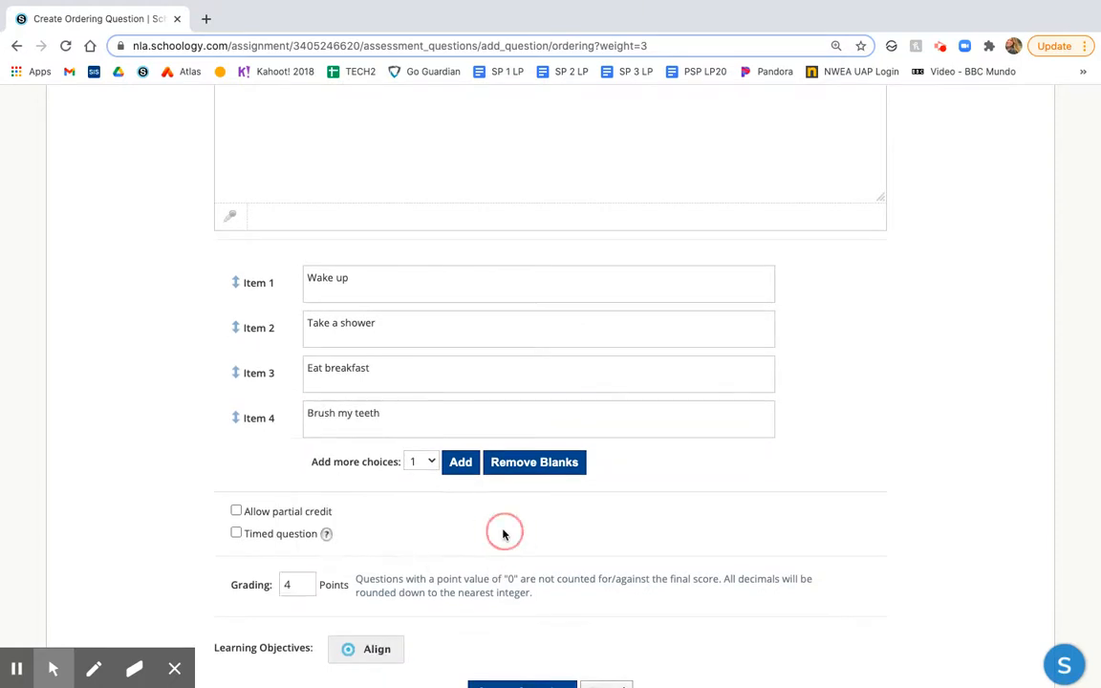
left_click(237, 512)
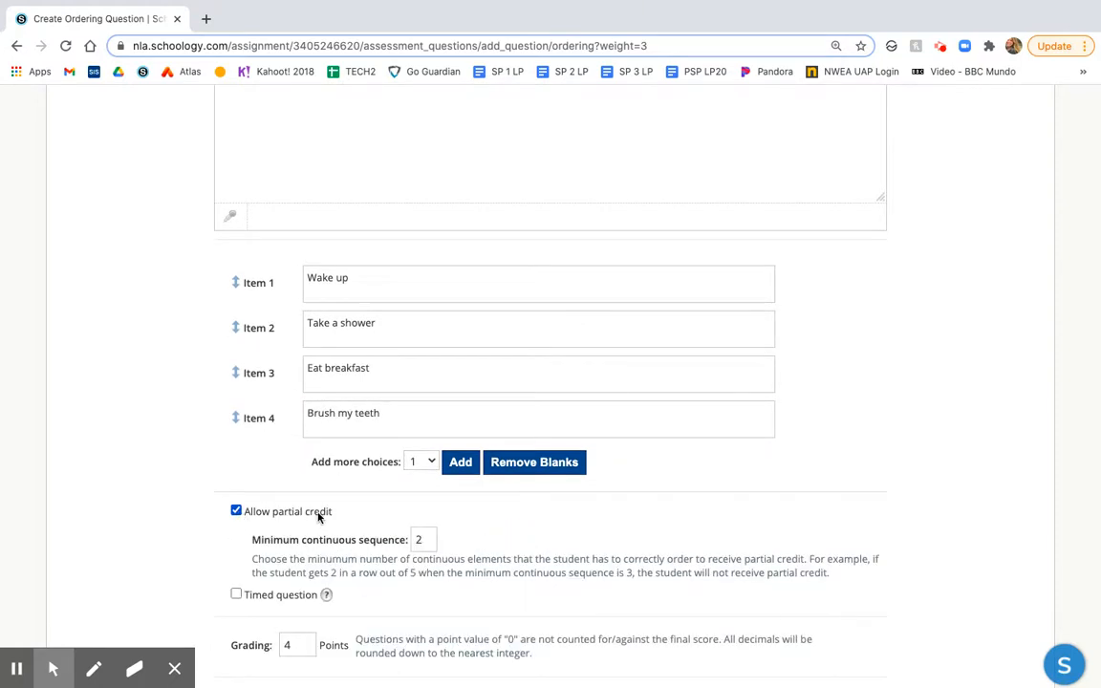
left_click(422, 539)
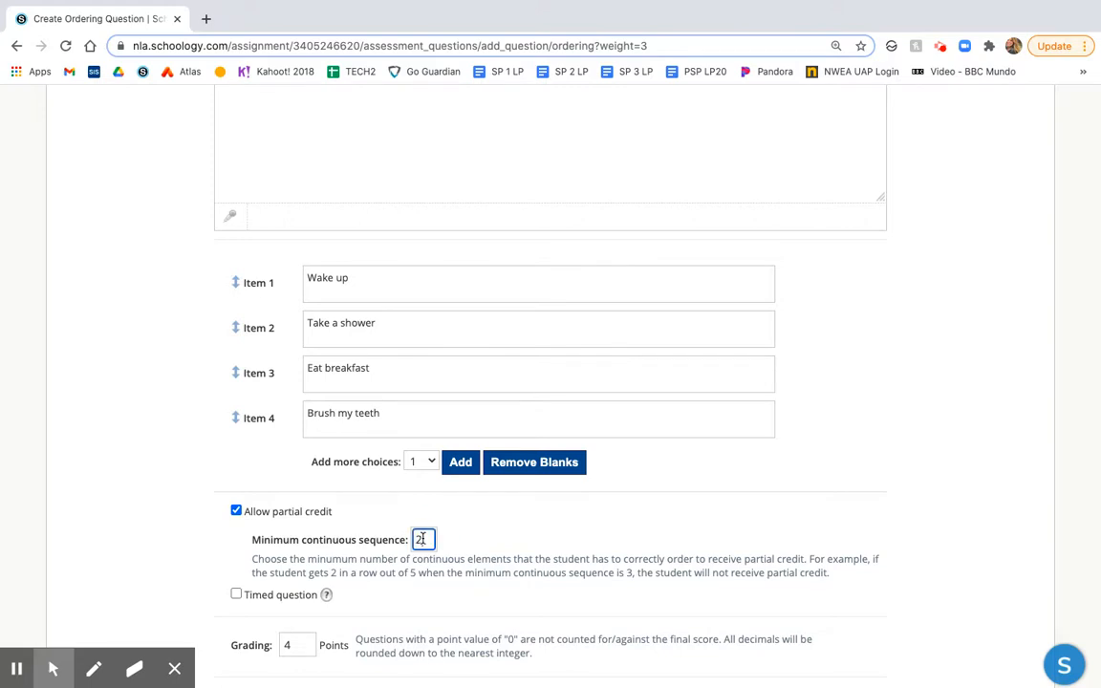
left_click(488, 541)
Review the ordering question's items and settings and save it to the test
scroll(817, 499, "up", 2)
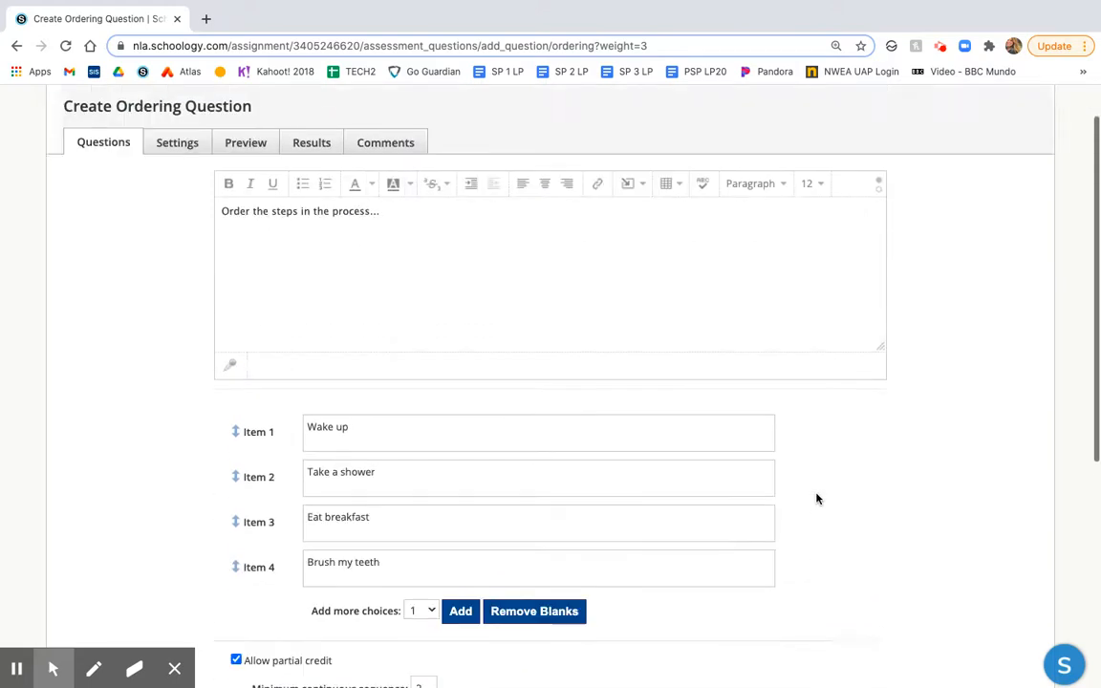
scroll(816, 499, "down", 1)
scroll(816, 499, "down", 1)
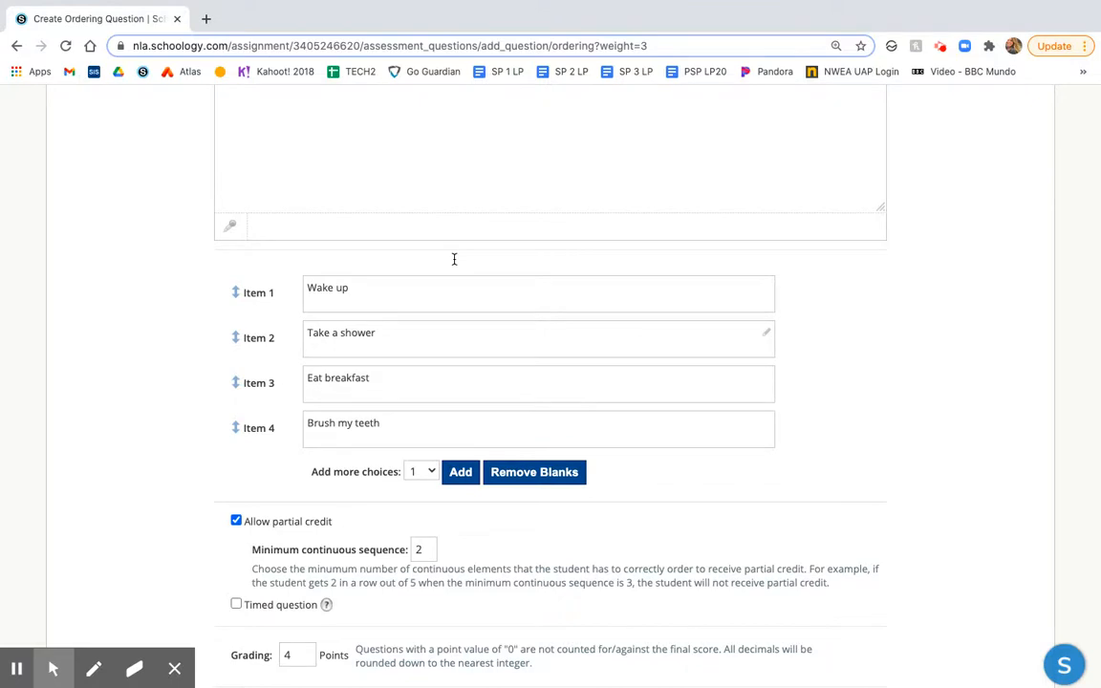
scroll(753, 473, "down", 3)
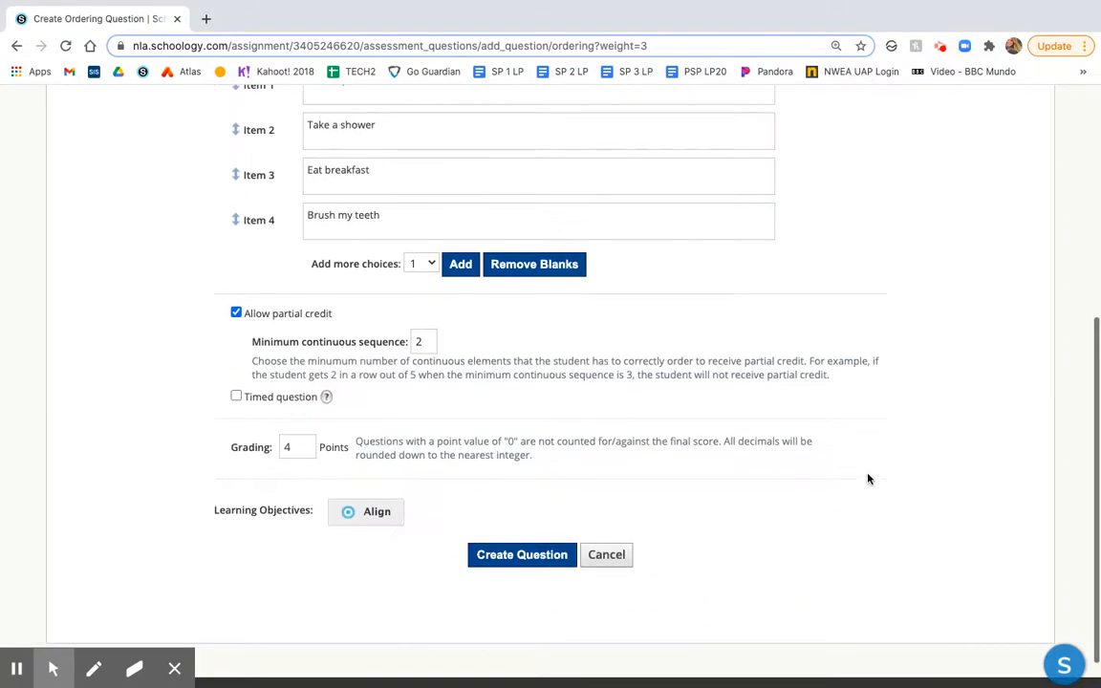
left_click(492, 562)
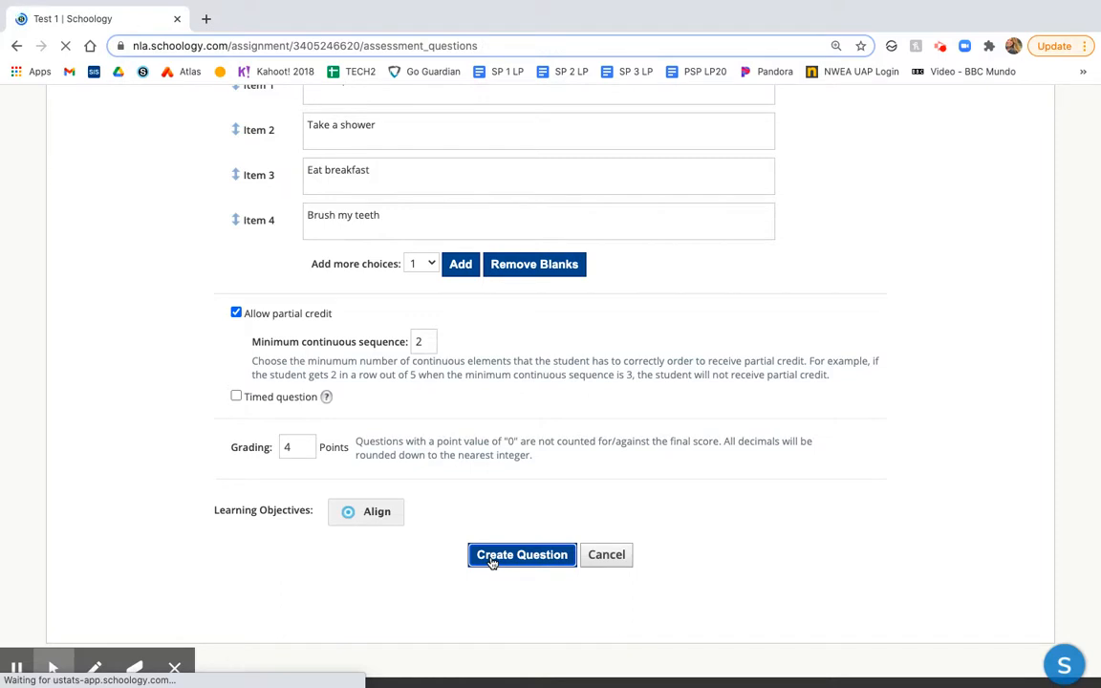
Add a short-answer/essay question to the test with the text "How are you today?"
left_click(247, 299)
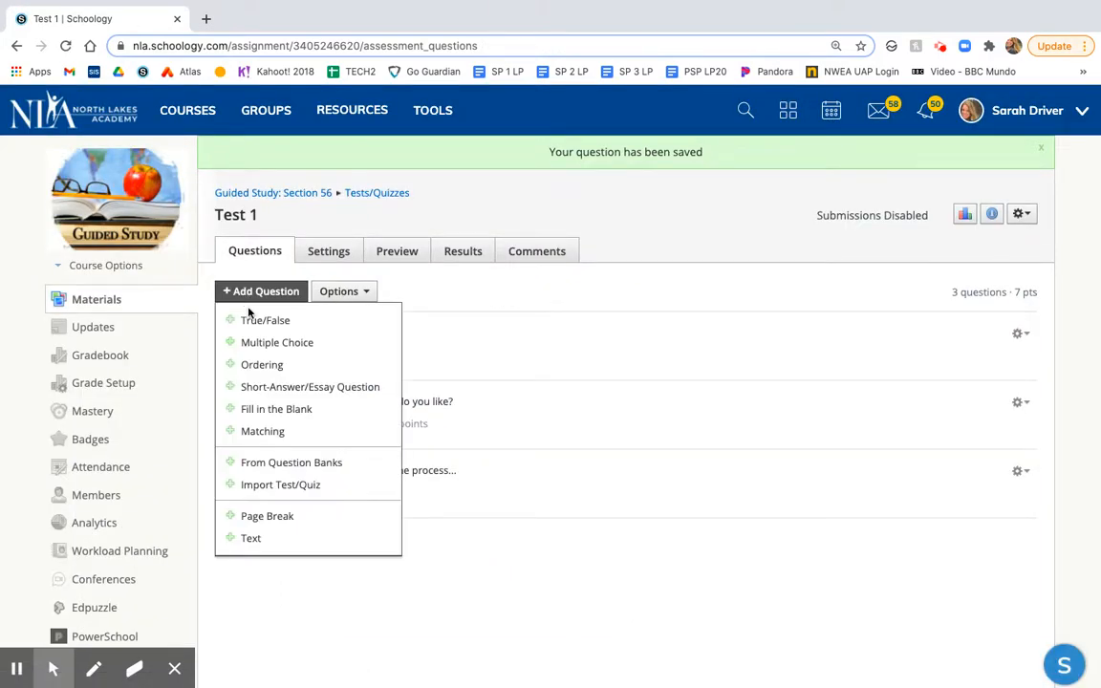
left_click(283, 391)
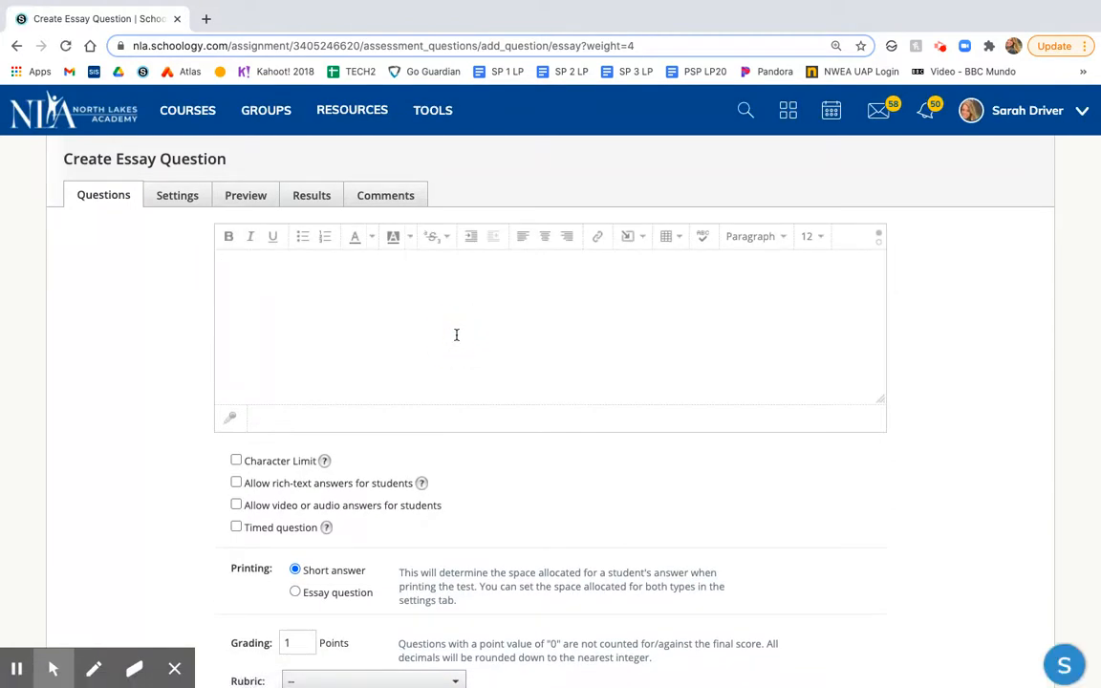
type("How are you today")
key("BackSpace")
type("ay")
Allow video or audio answers for students on the essay question, leaving the text field shown
scroll(503, 502, "down", 3)
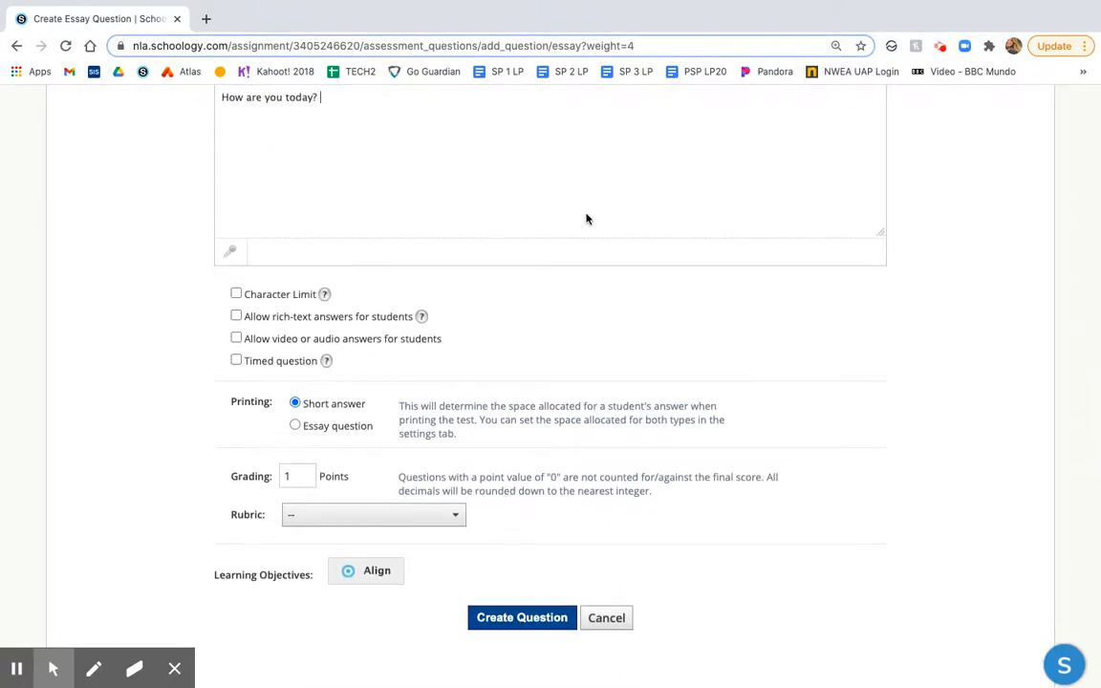
scroll(579, 224, "up", 2)
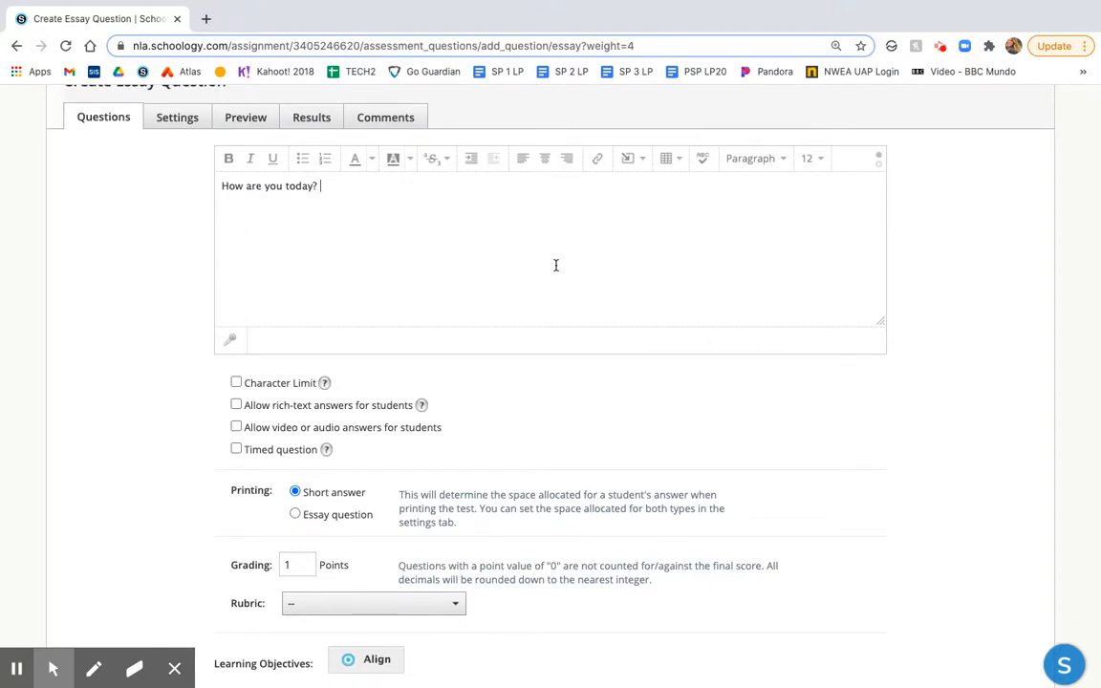
left_click(236, 427)
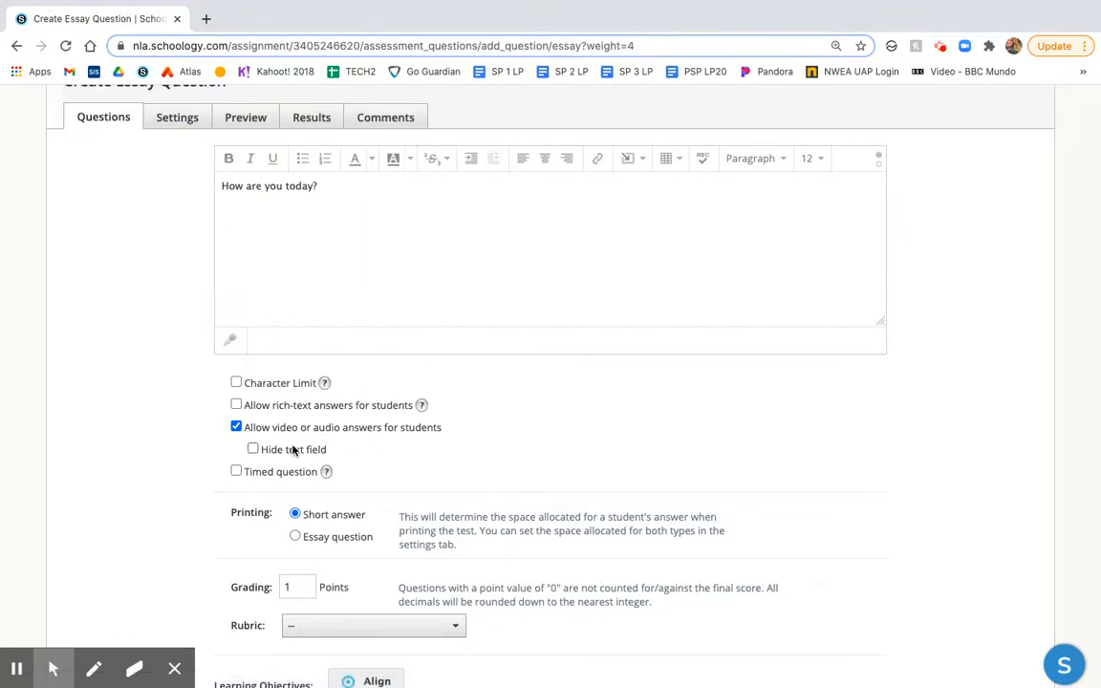
left_click(254, 449)
left_click(254, 450)
Set the essay question's grading to 3 points and save it to the test
scroll(437, 463, "down", 2)
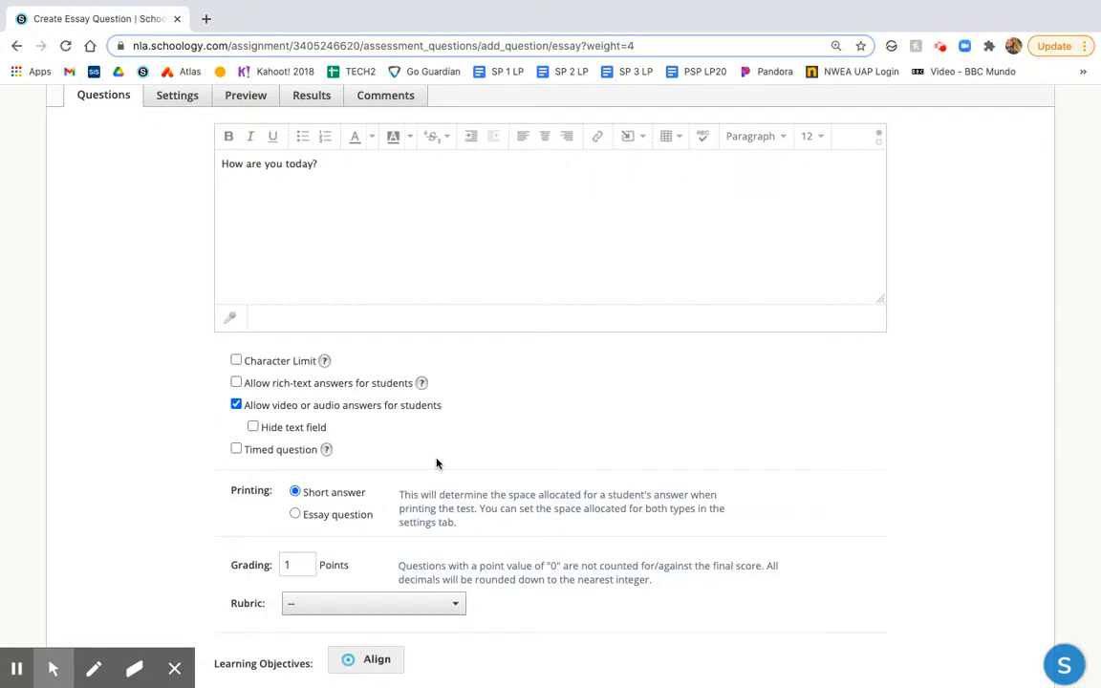
scroll(437, 464, "down", 3)
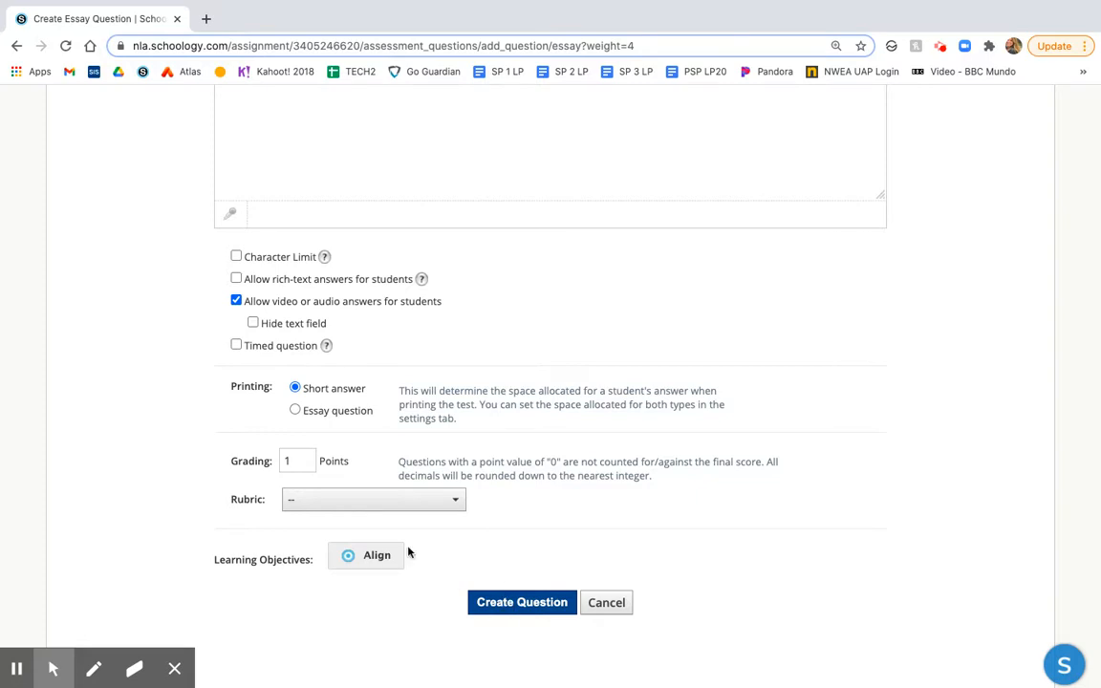
double_click(300, 459)
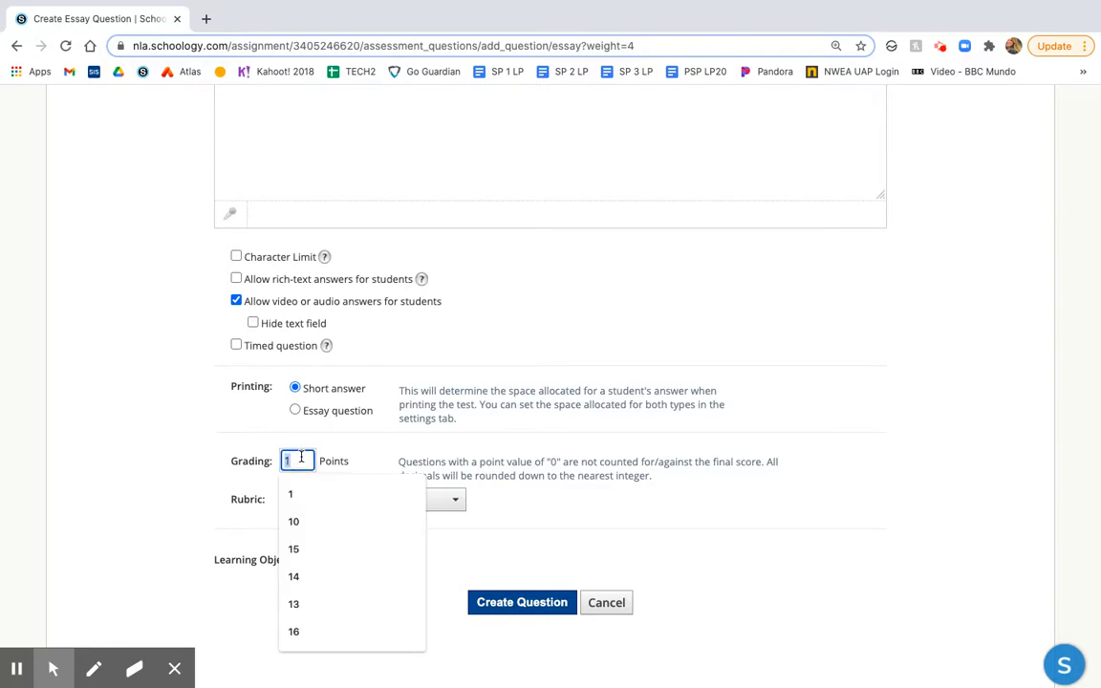
type("3")
left_click(516, 606)
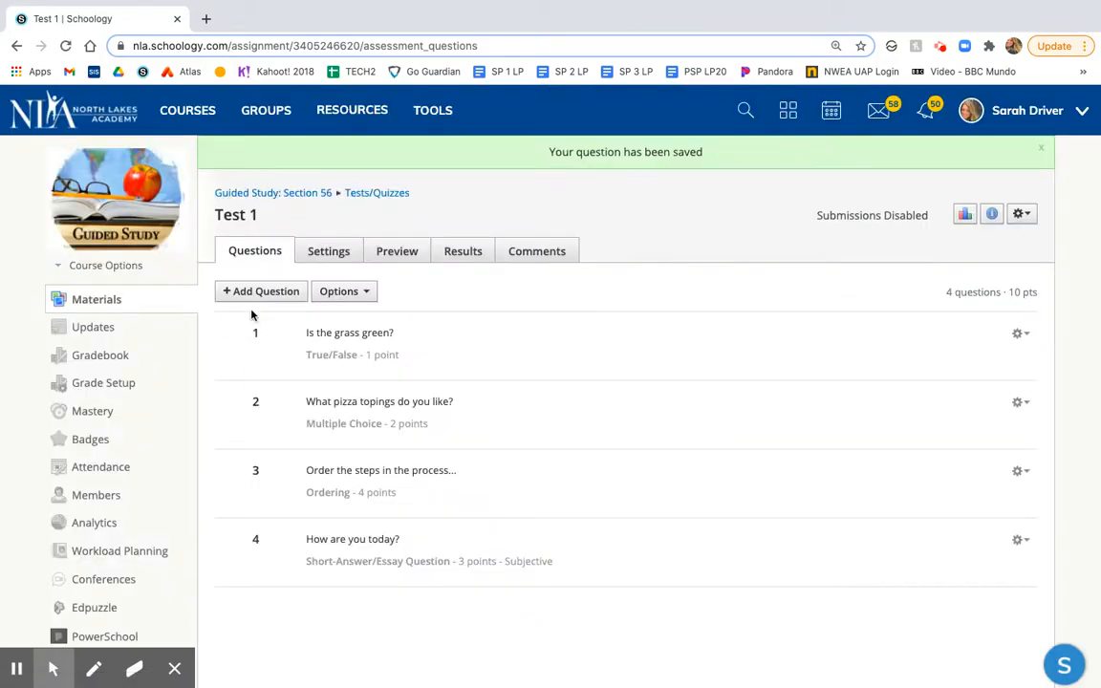
Add a matching question to the test with the text "Match the word on the left with the picture on the right."
left_click(261, 294)
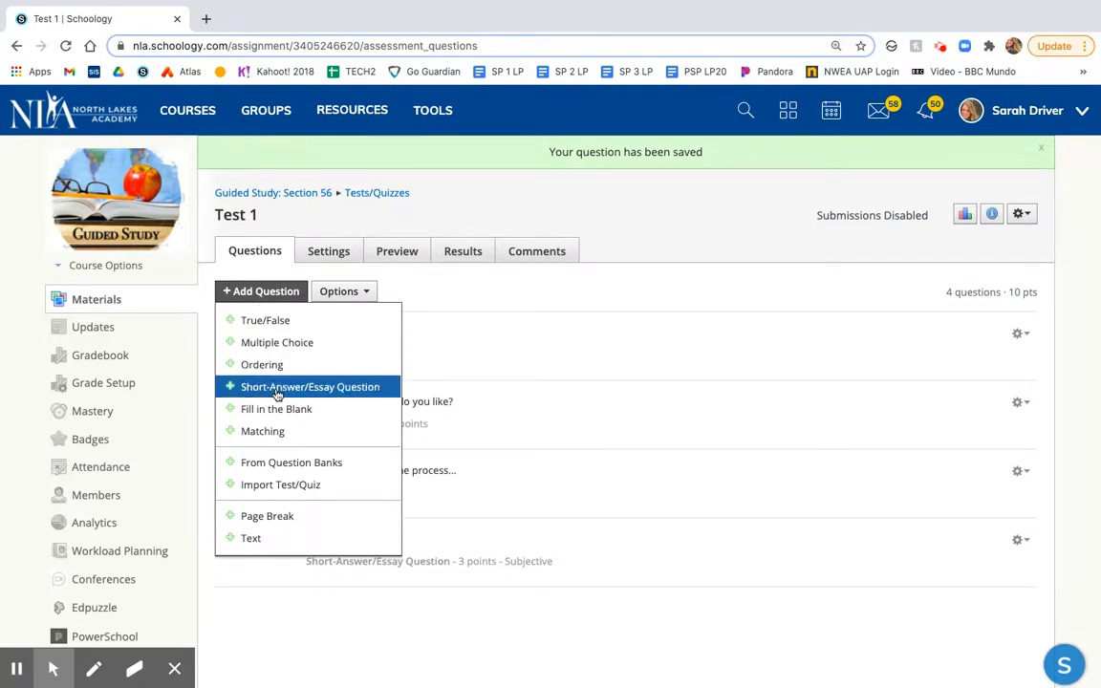
left_click(278, 432)
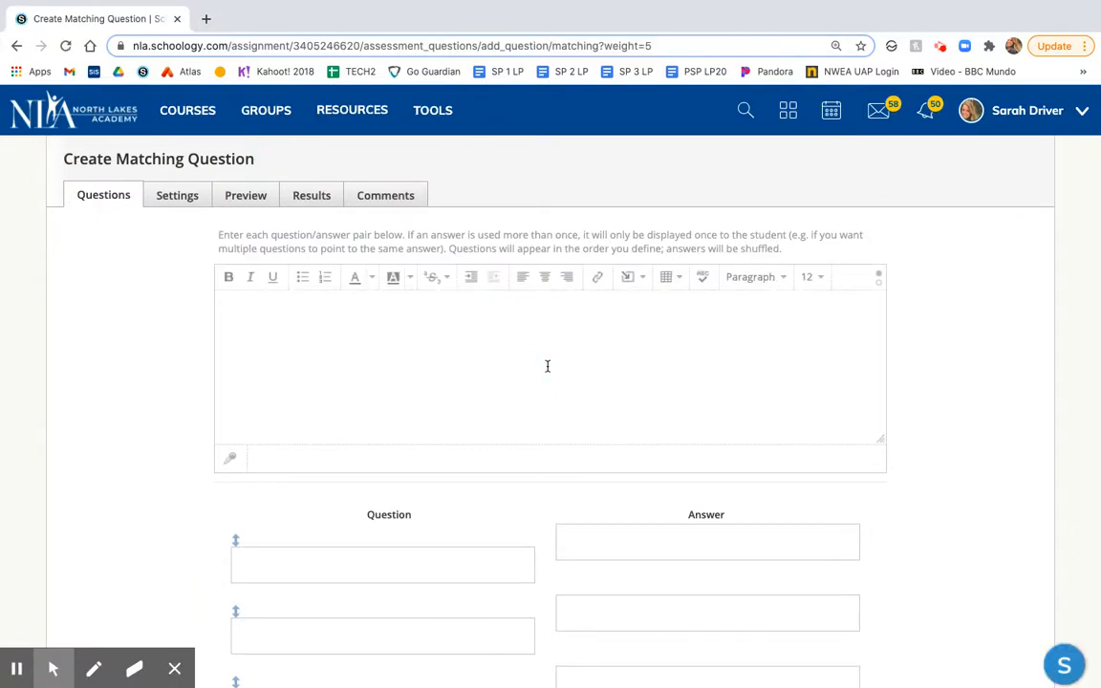
type("Match the word on the right with the picture on. th")
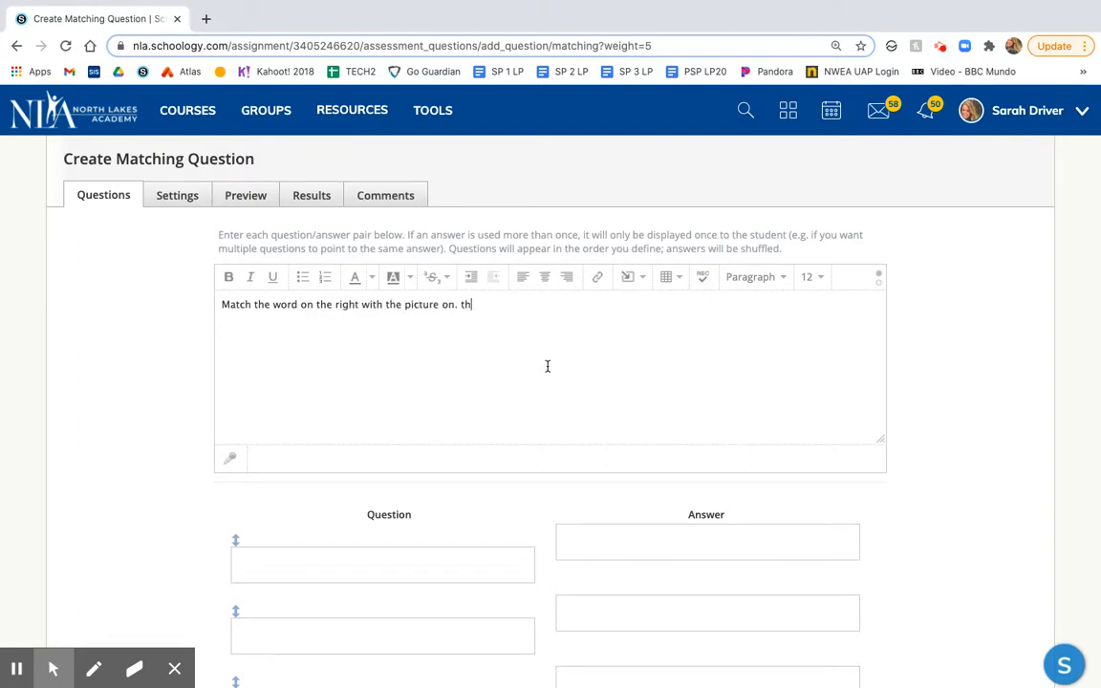
type(" th e")
key("BackSpace")
key("BackSpace")
type("e le")
double_click(345, 306)
type("left.")
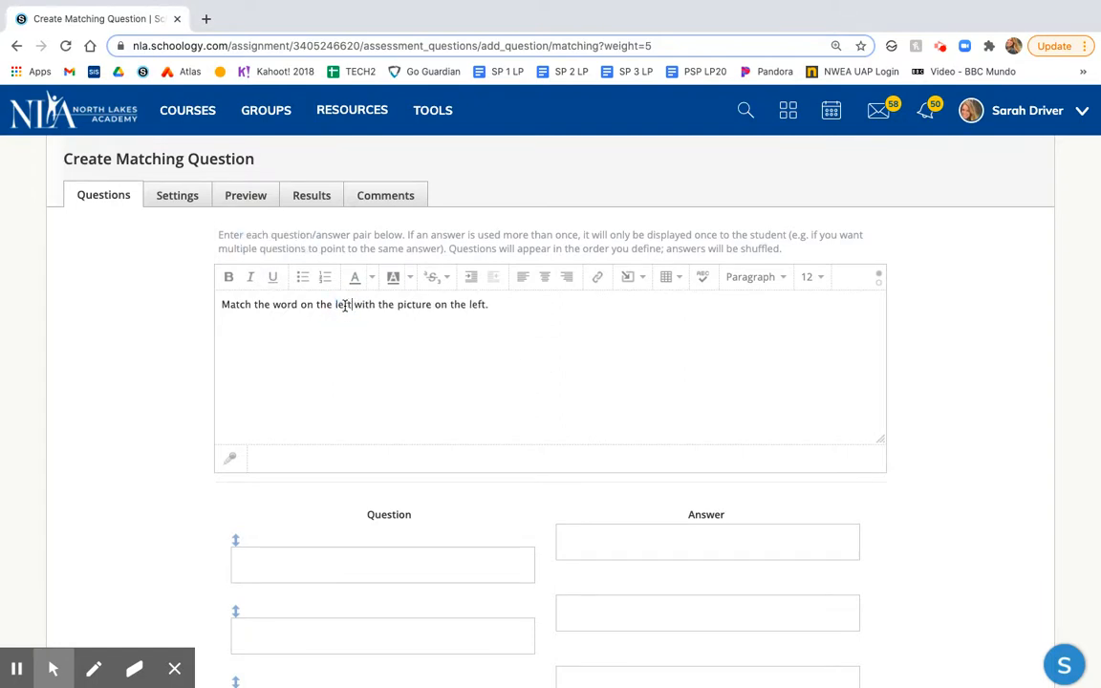
double_click(477, 305)
type("right")
Enter apple, orange, banana and grapes as the four question items of the matching question
scroll(526, 492, "down", 2)
scroll(526, 494, "down", 2)
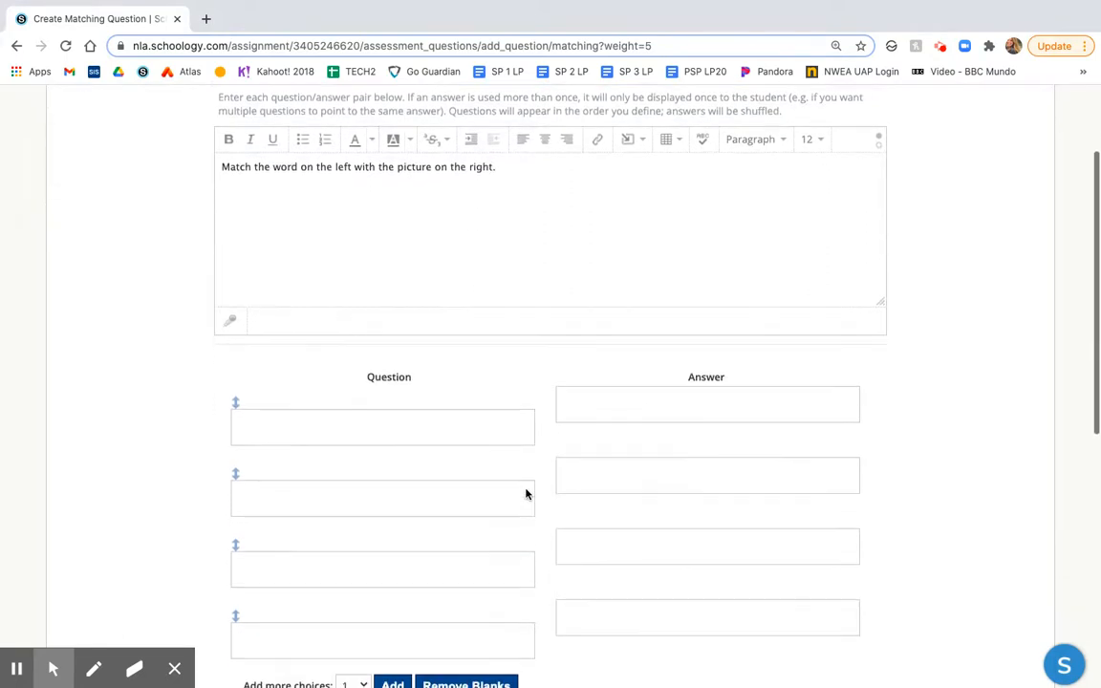
left_click(451, 413)
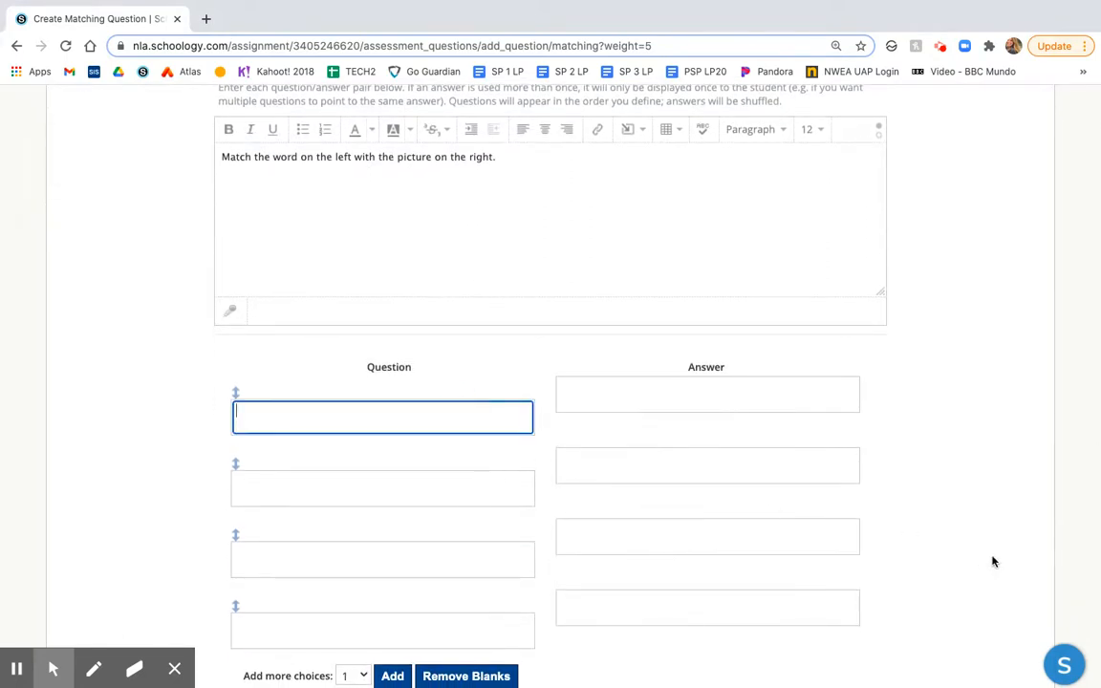
type("appl")
left_click(486, 485)
type("orange")
left_click(414, 559)
type("banana")
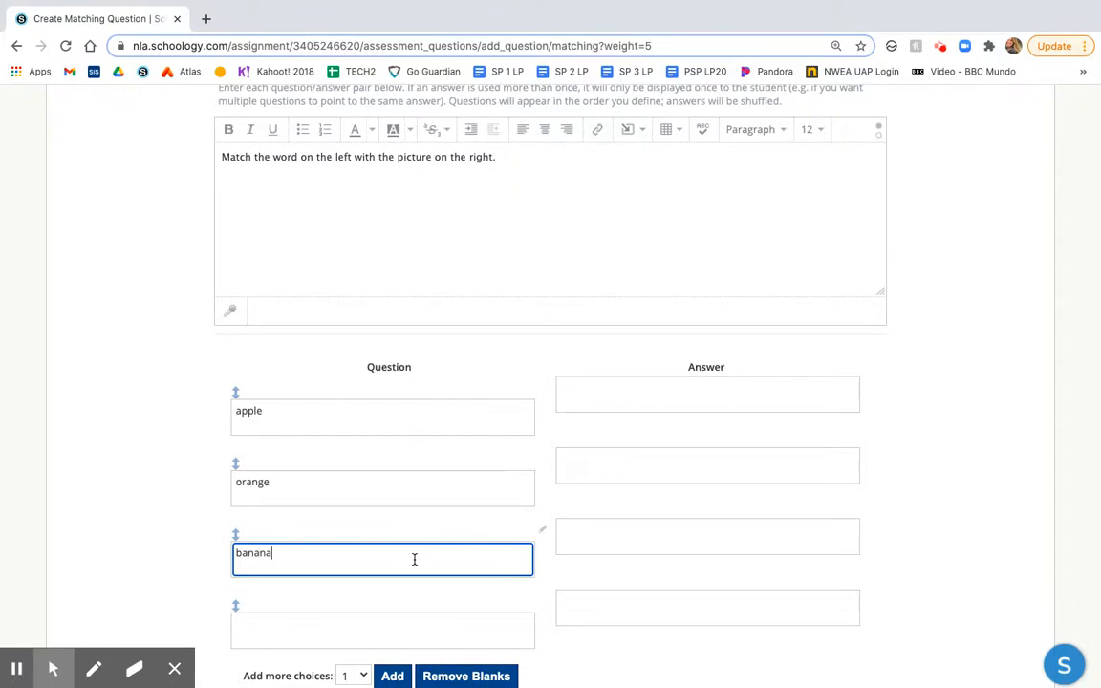
left_click(376, 625)
type("grapes")
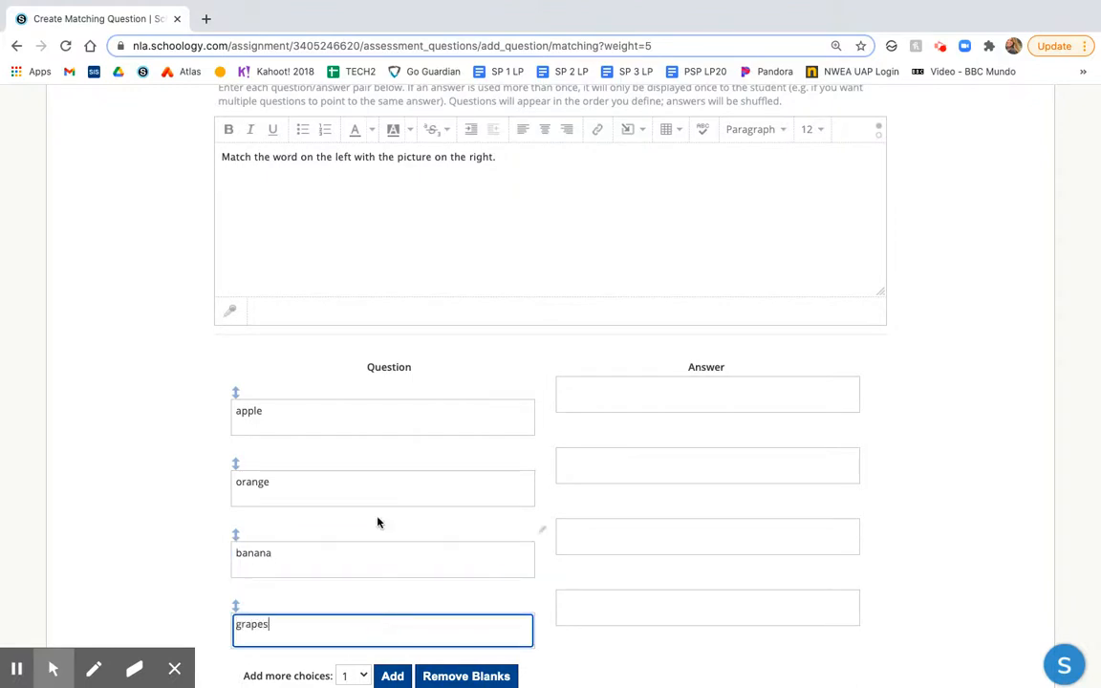
Examine the amounts offered for adding more matching choices, picking 6 without adding any
scroll(380, 504, "down", 3)
left_click(353, 483)
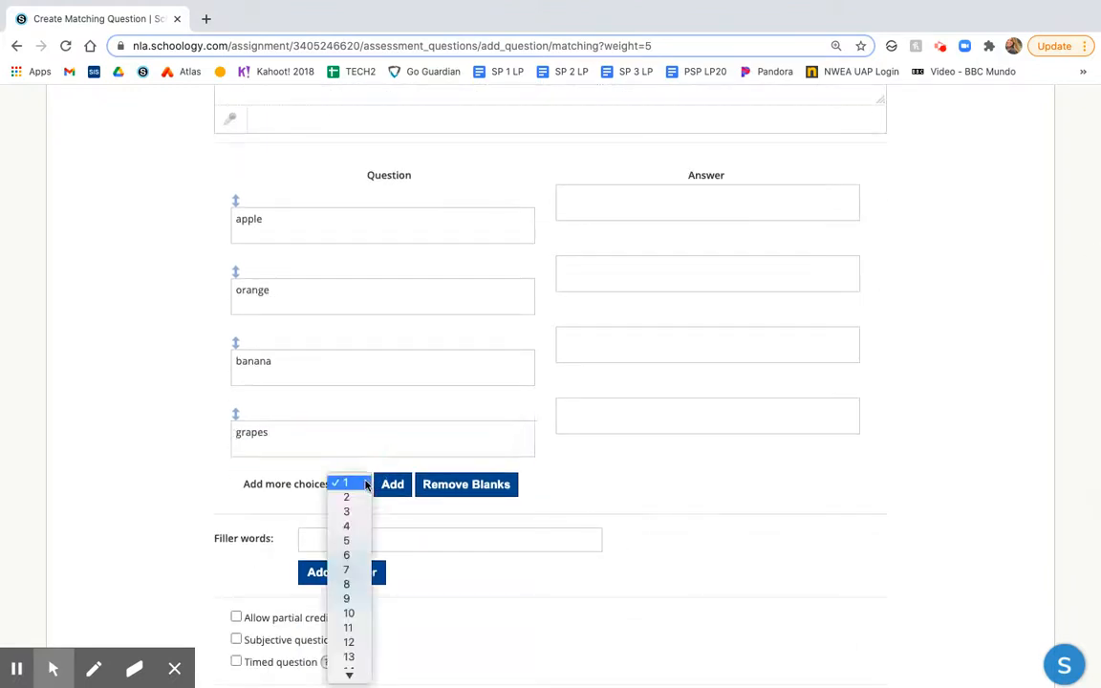
left_click(348, 555)
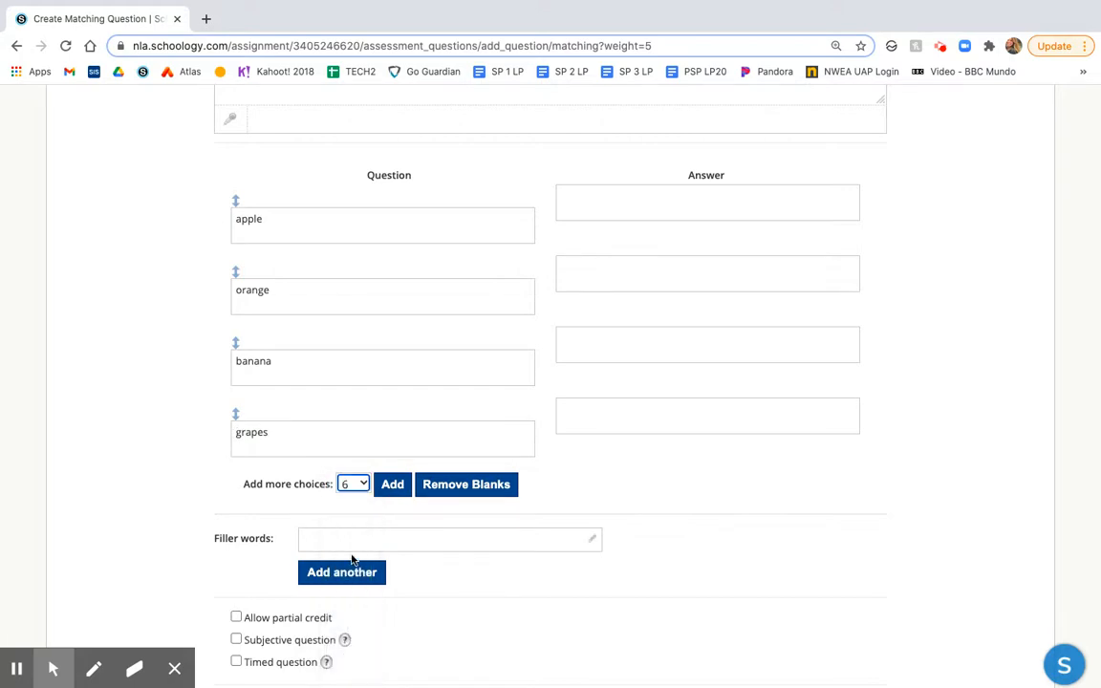
left_click(362, 485)
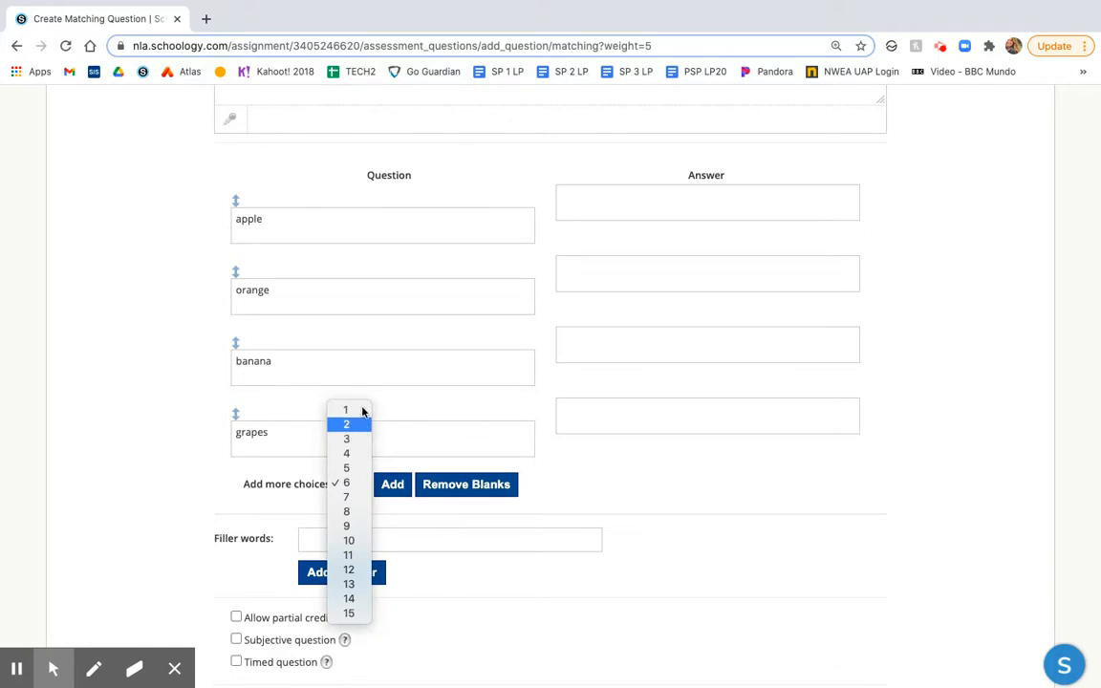
left_click(587, 475)
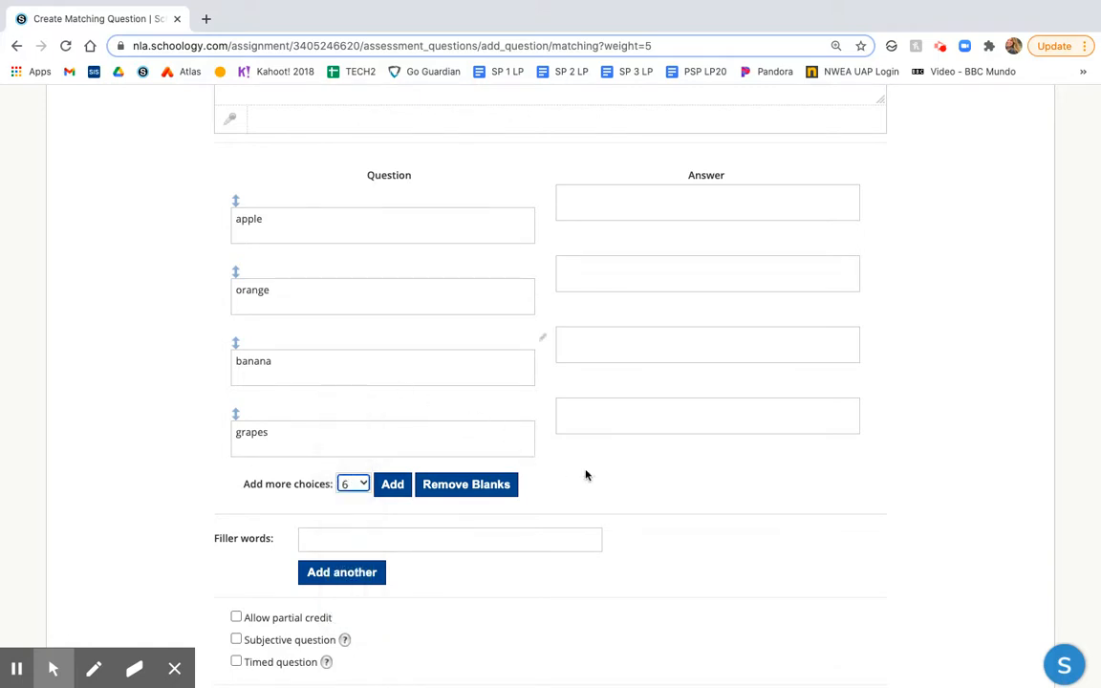
scroll(586, 475, "up", 2)
left_click(646, 308)
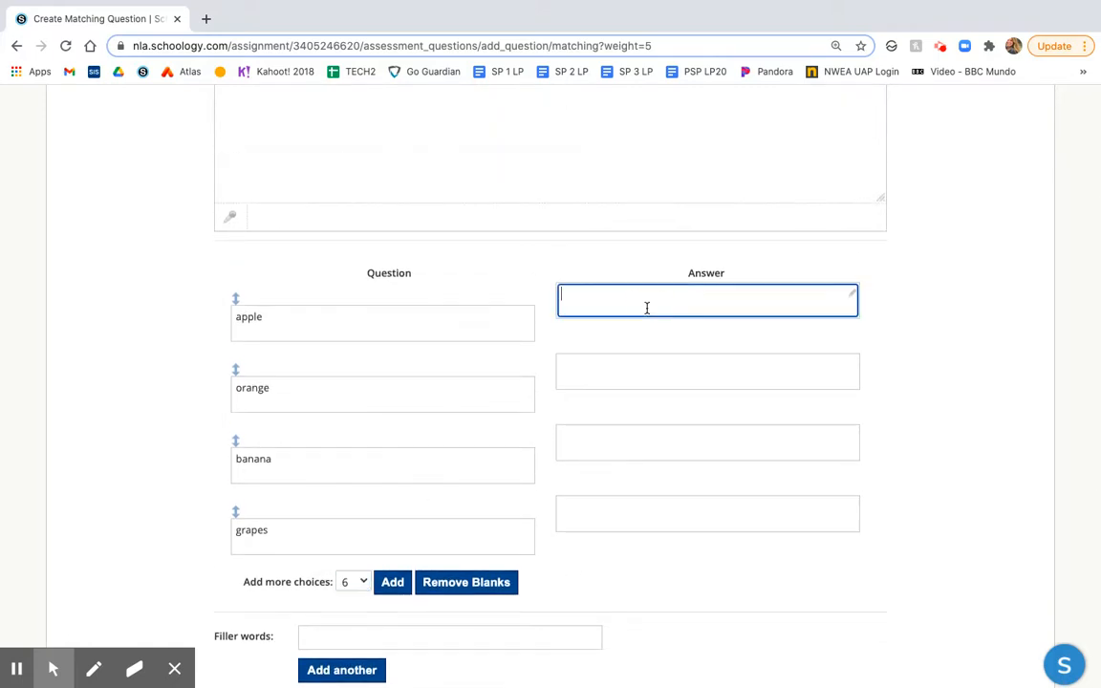
type("la manzana")
double_click(638, 293)
key("ctrl+a")
key("BackSpace")
Examine the image and media upload options in the rich-text editor for apple's answer, closing it without attaching a file
scroll(768, 306, "up", 3)
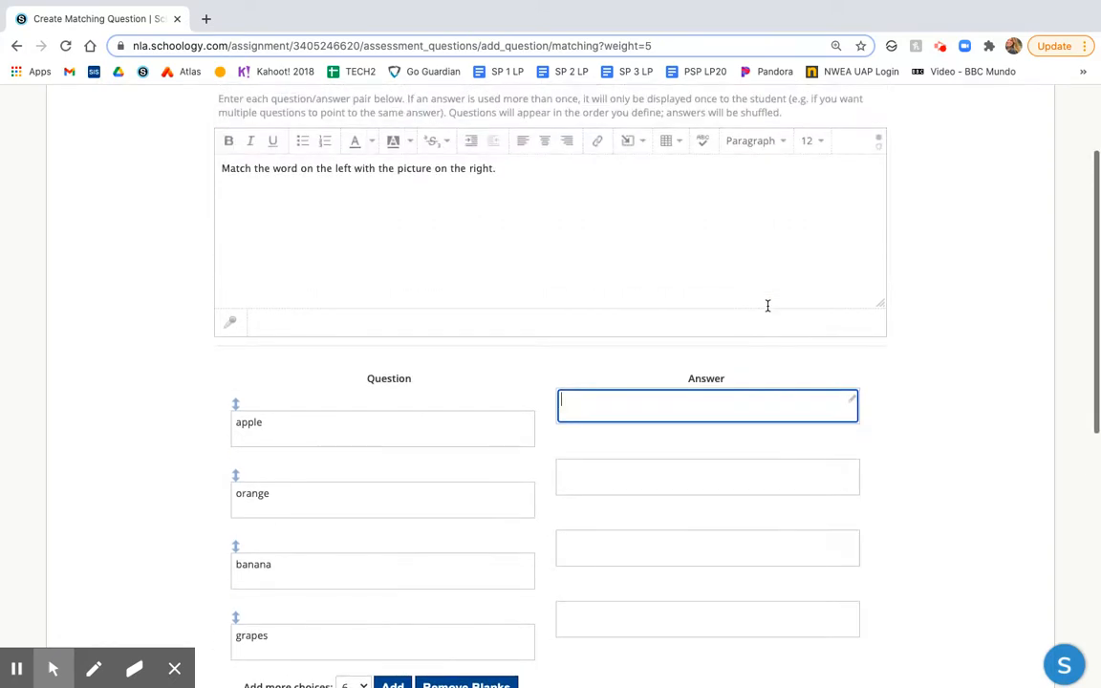
scroll(767, 306, "down", 1)
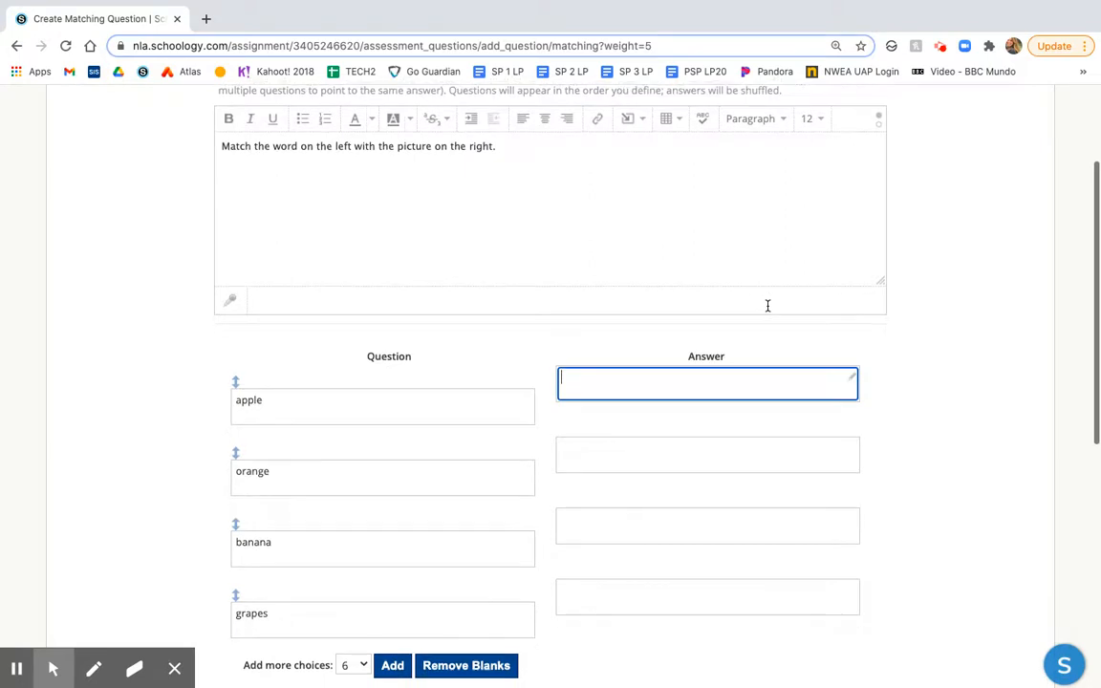
scroll(768, 306, "down", 2)
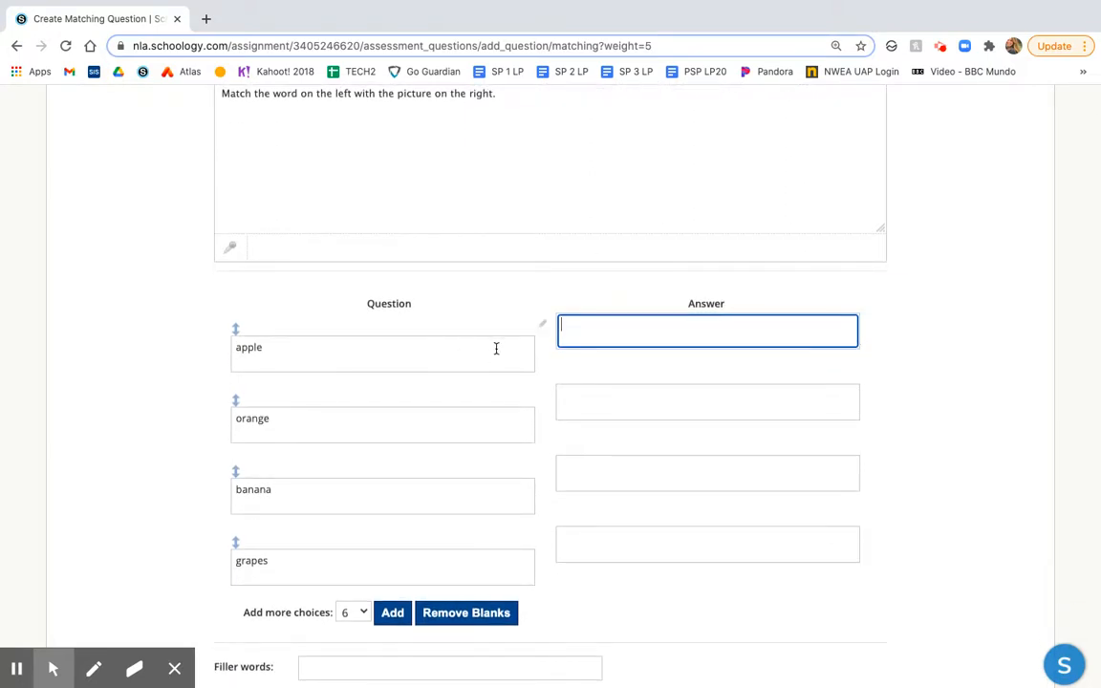
left_click(851, 326)
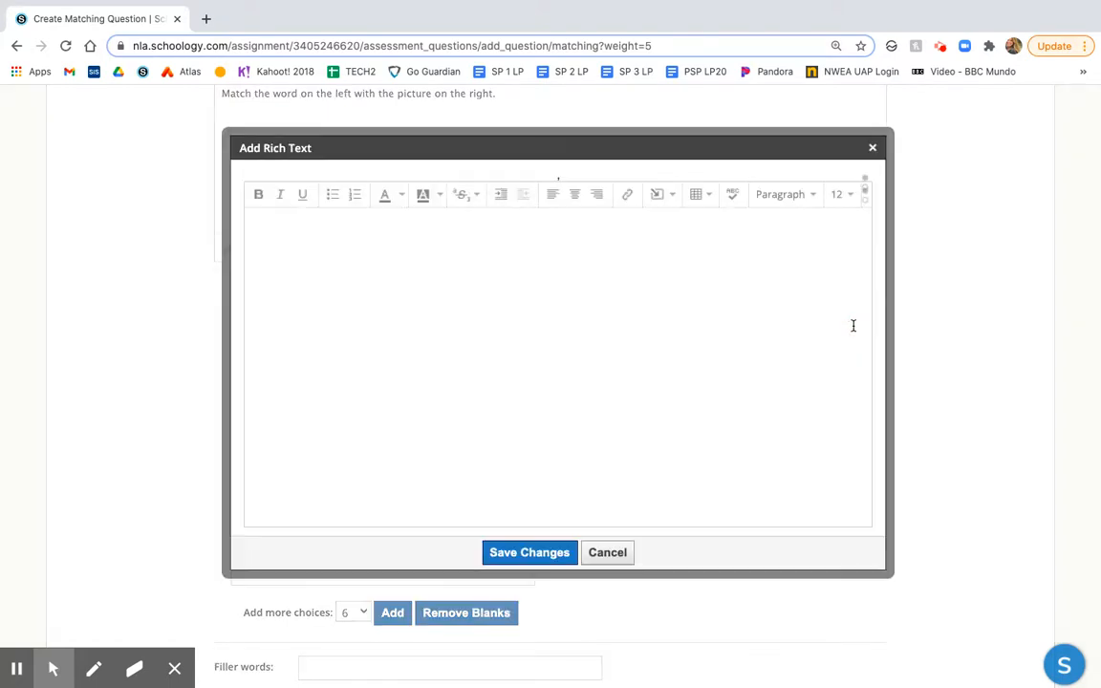
left_click(872, 147)
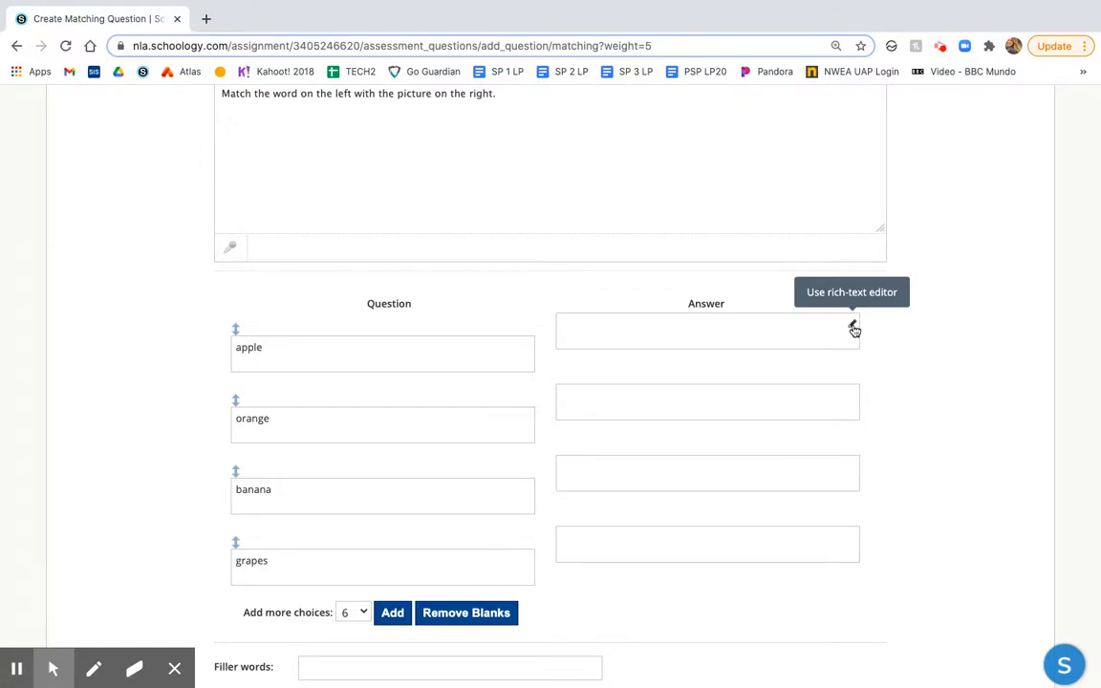
left_click(853, 327)
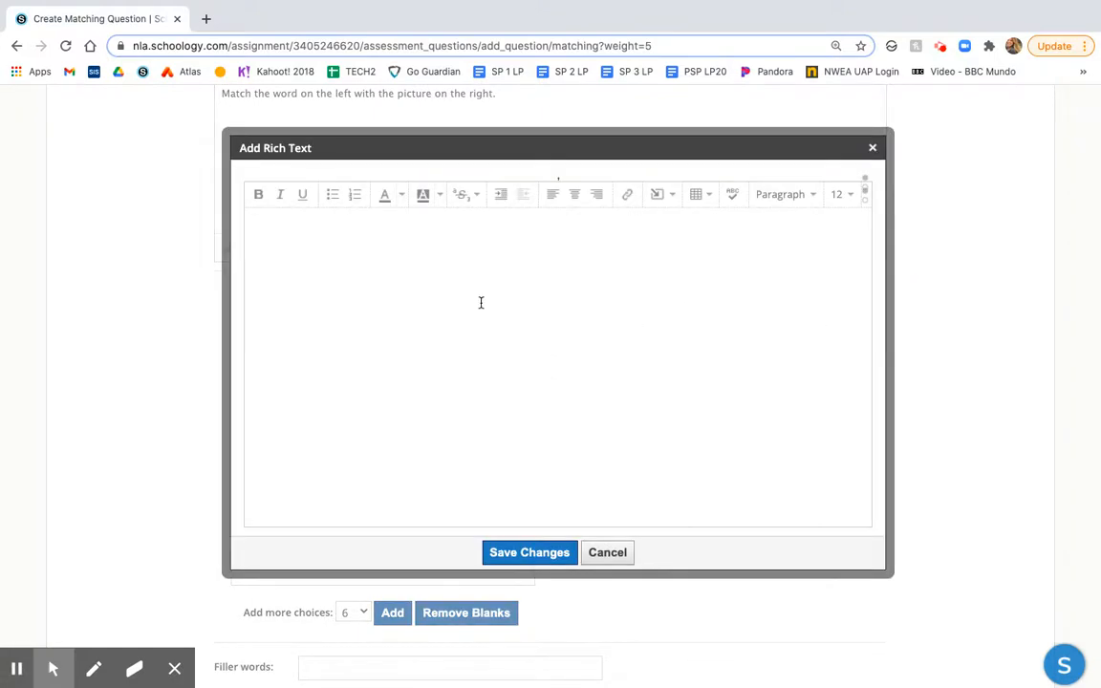
left_click(670, 196)
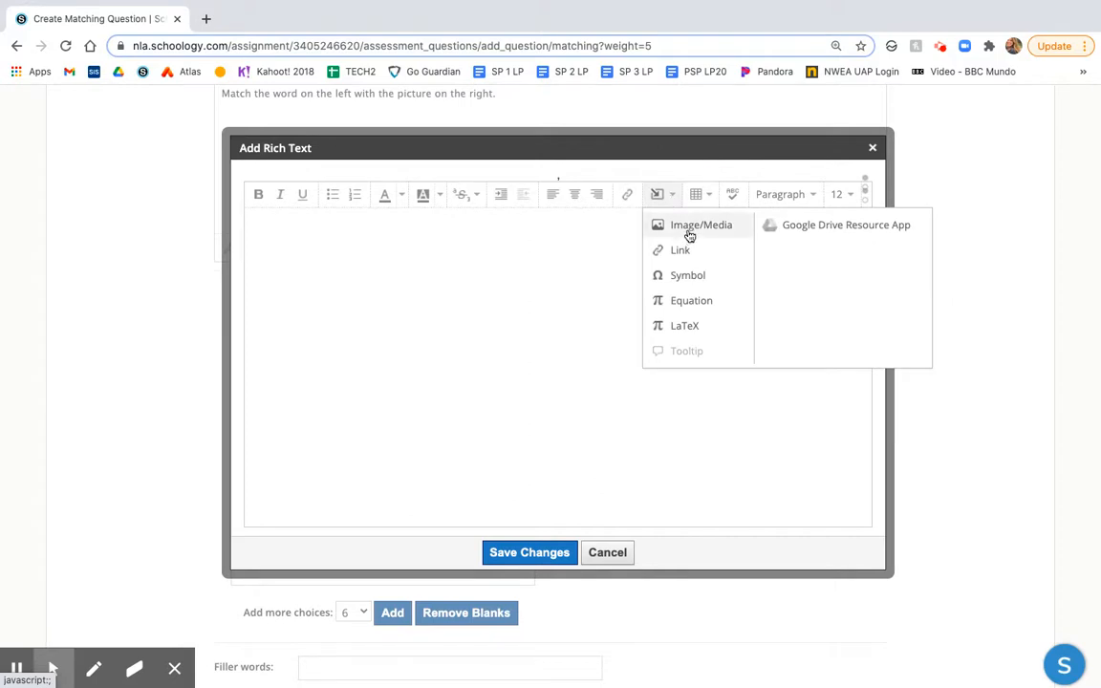
left_click(689, 229)
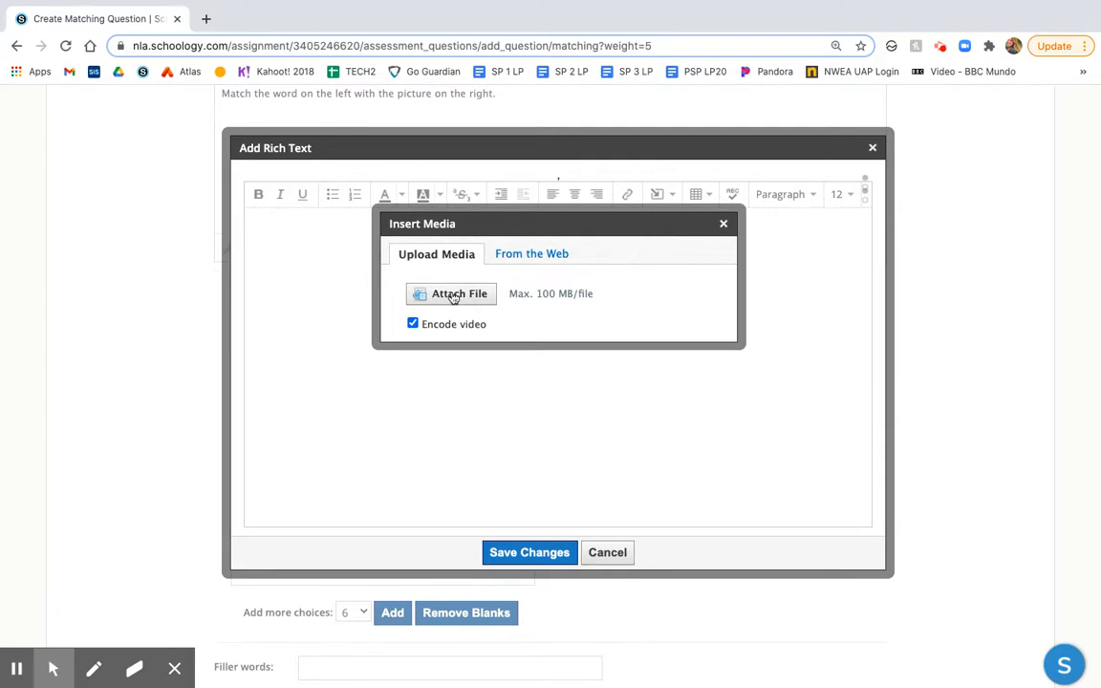
left_click(724, 224)
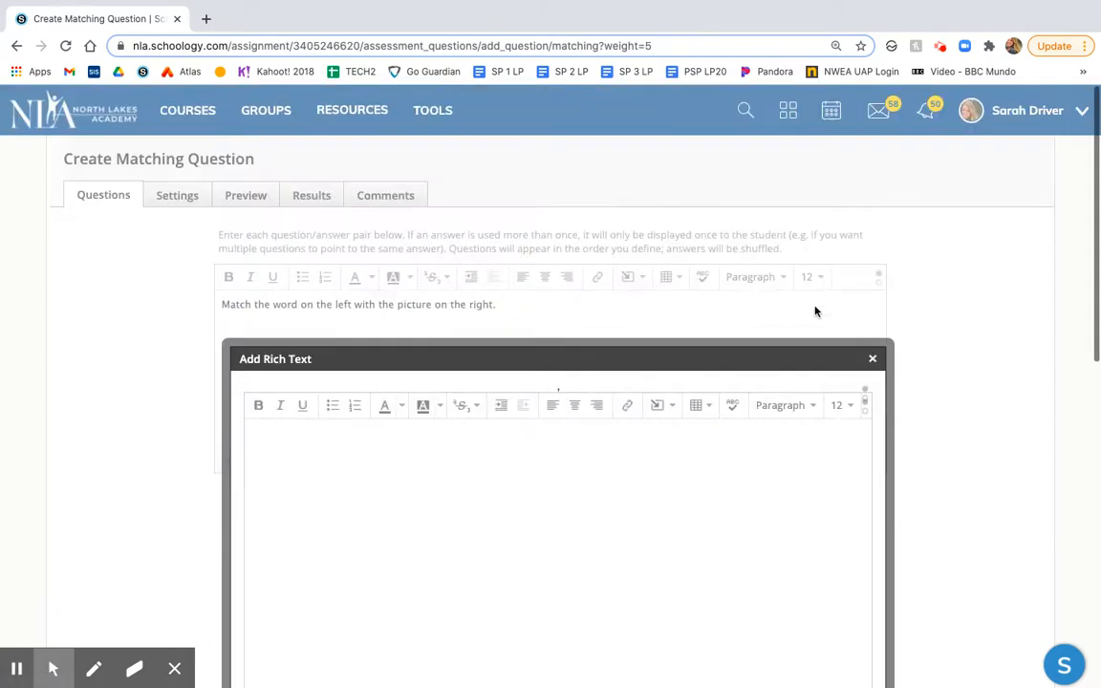
left_click(872, 360)
Enter 1, 2, 3 and 4 as the answers for apple, orange, banana and grapes
scroll(919, 378, "down", 3)
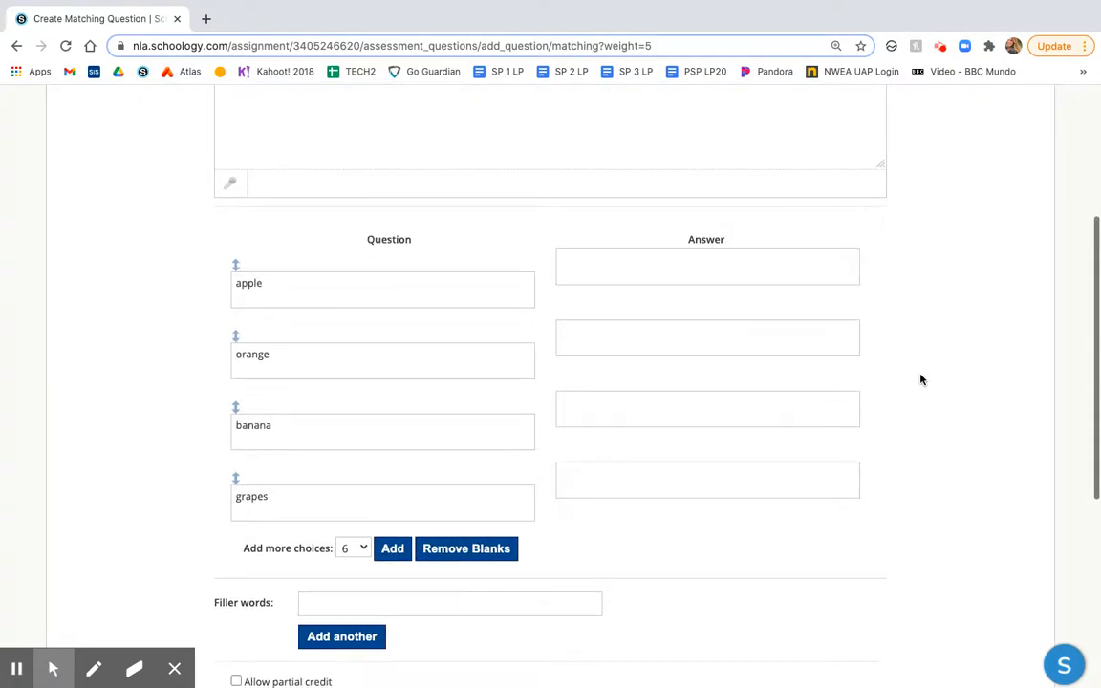
scroll(922, 379, "up", 1)
scroll(921, 379, "down", 1)
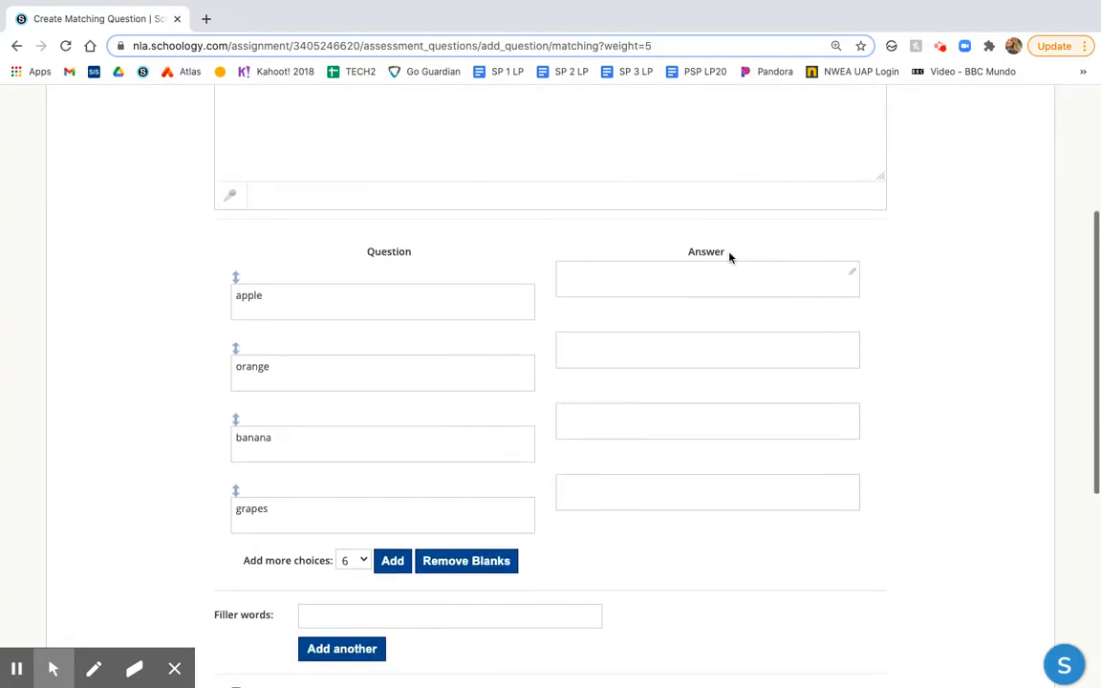
left_click(724, 283)
scroll(752, 427, "down", 4)
scroll(752, 431, "down", 2)
scroll(752, 431, "up", 3)
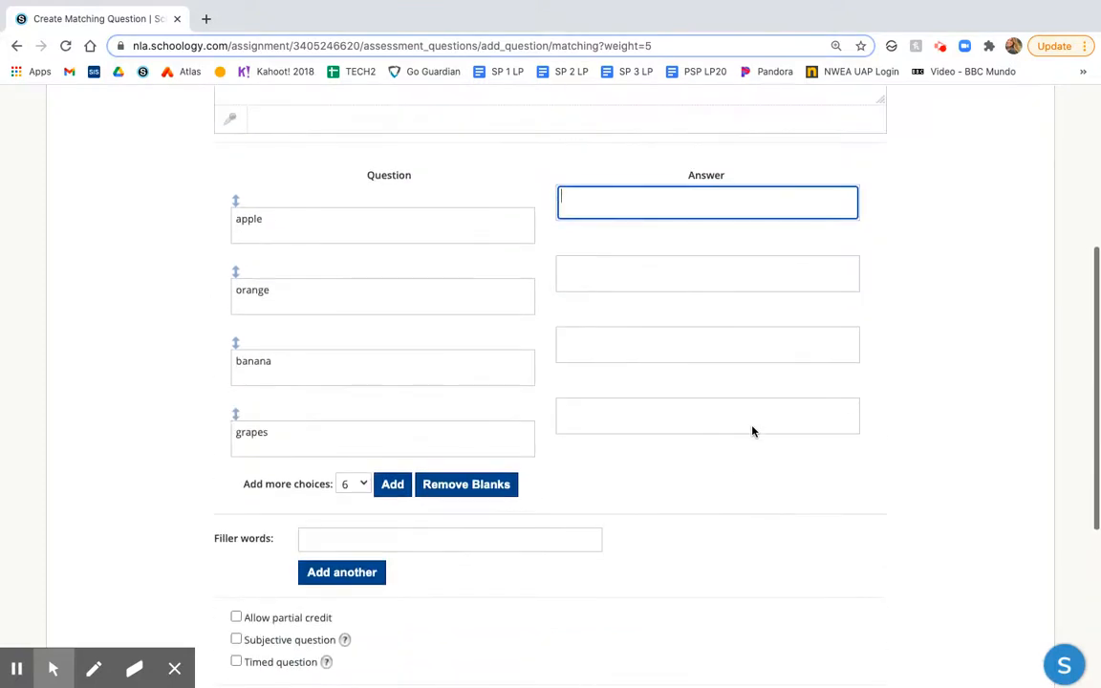
type("1")
left_click(674, 280)
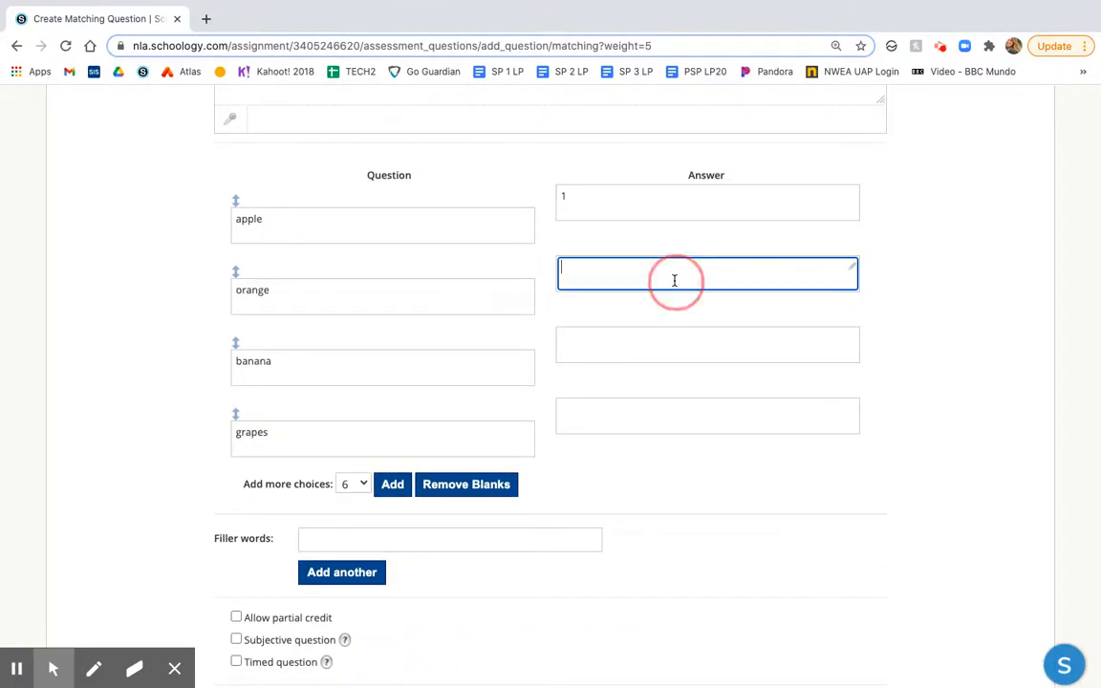
left_click(662, 348)
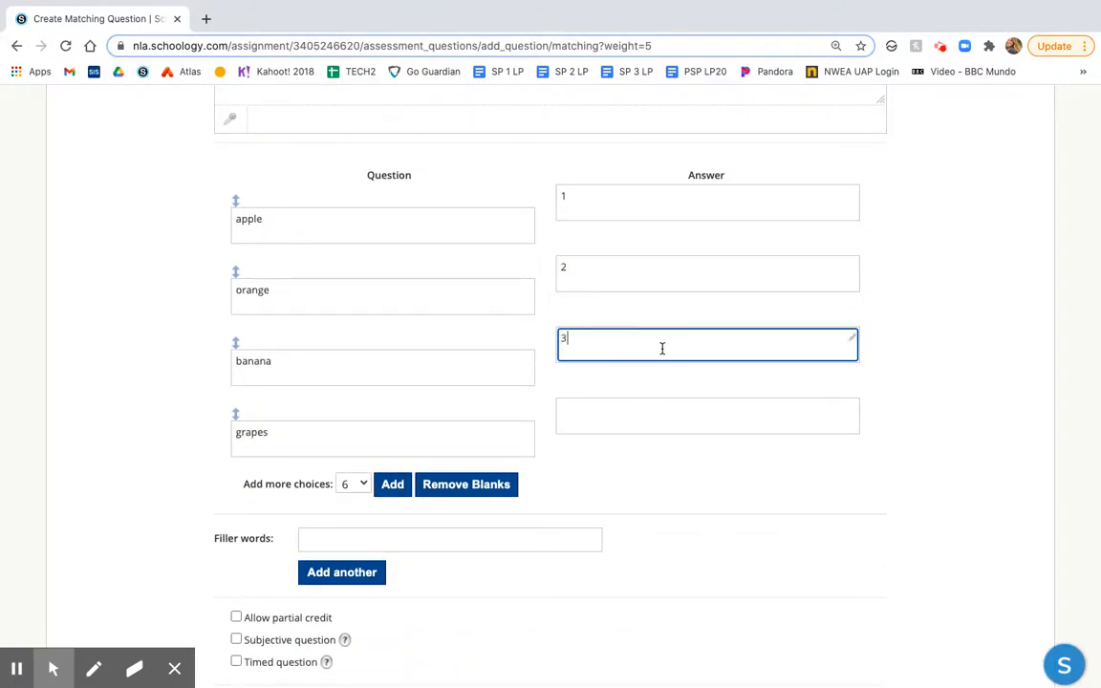
left_click(654, 429)
type("4")
left_click(730, 488)
Allow partial credit on the matching question with grading of 4 points and save it to the test
scroll(730, 489, "down", 5)
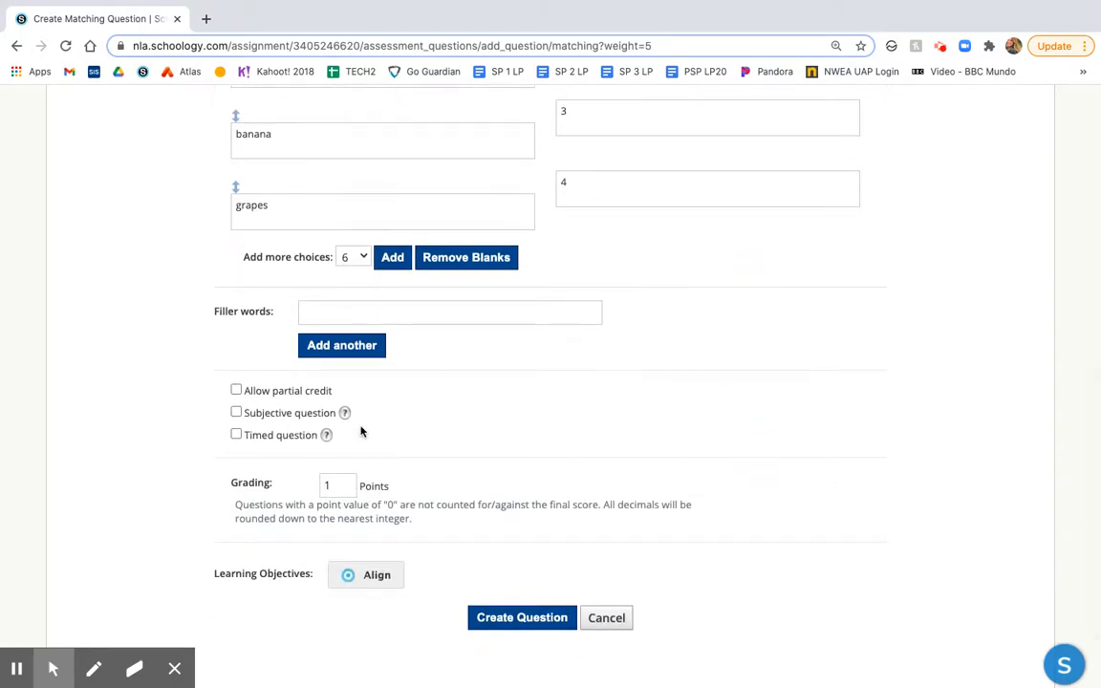
left_click(236, 390)
scroll(545, 428, "up", 5)
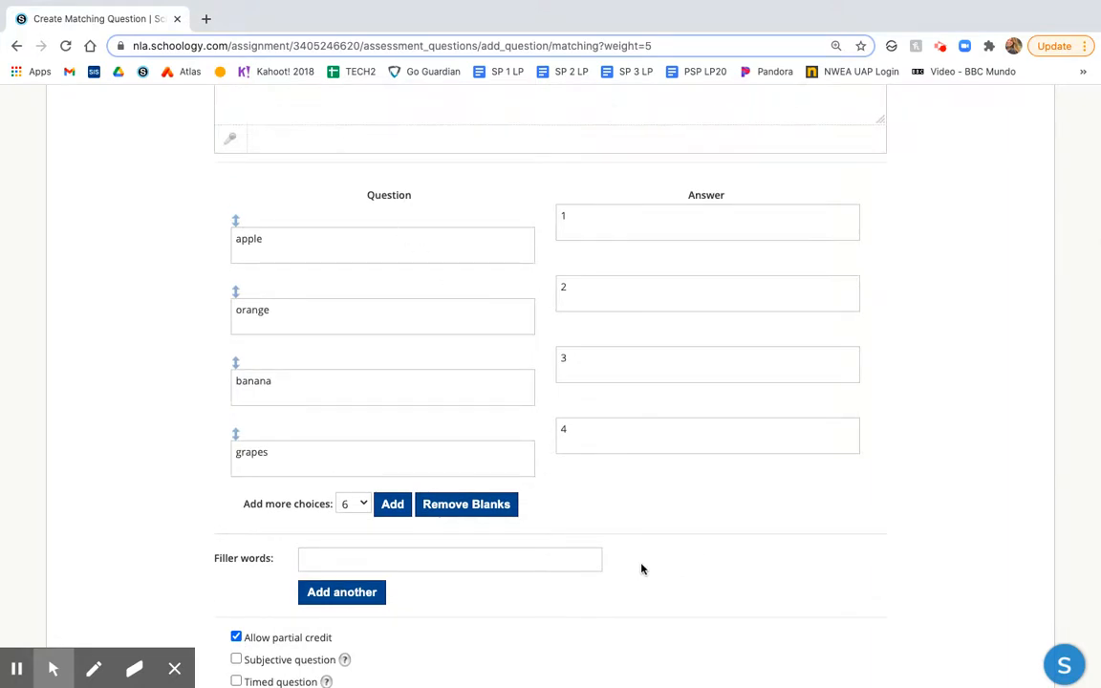
scroll(641, 567, "down", 5)
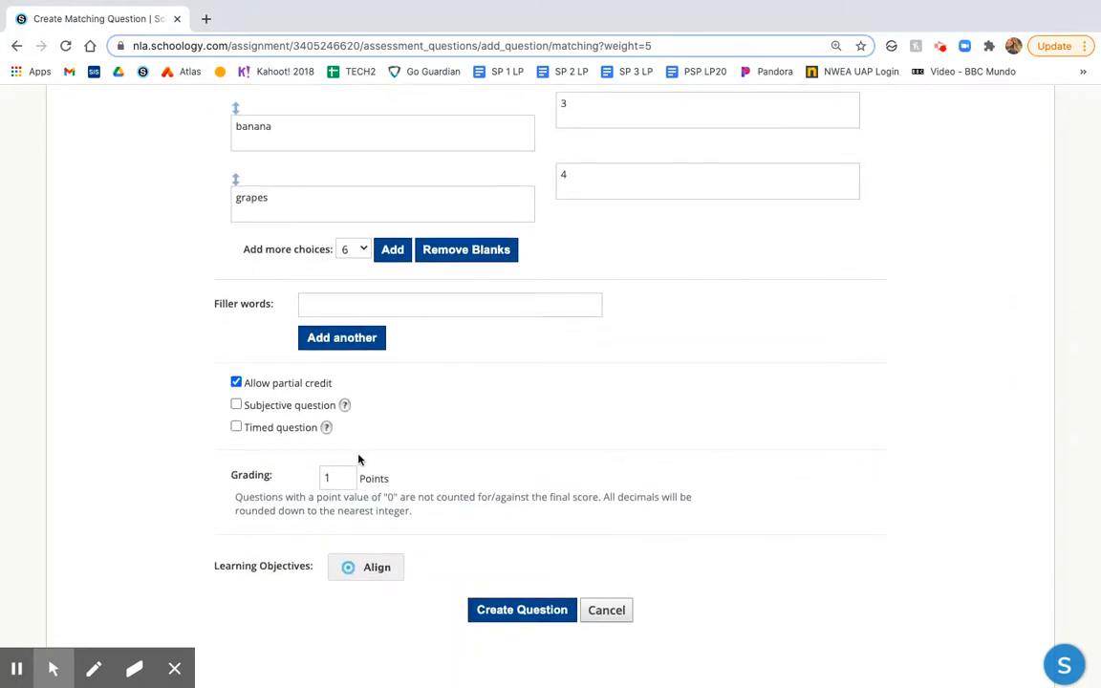
double_click(341, 478)
type("4")
left_click(530, 613)
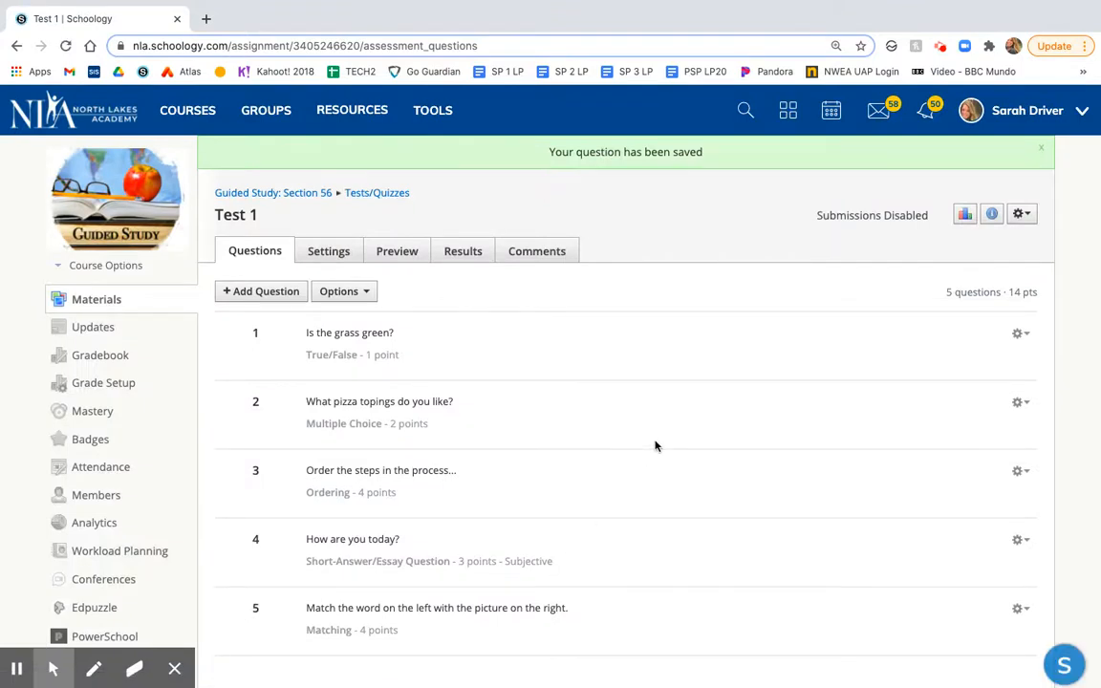
Start a new preview attempt of the test and answer True to "Is the grass green?"
left_click(400, 252)
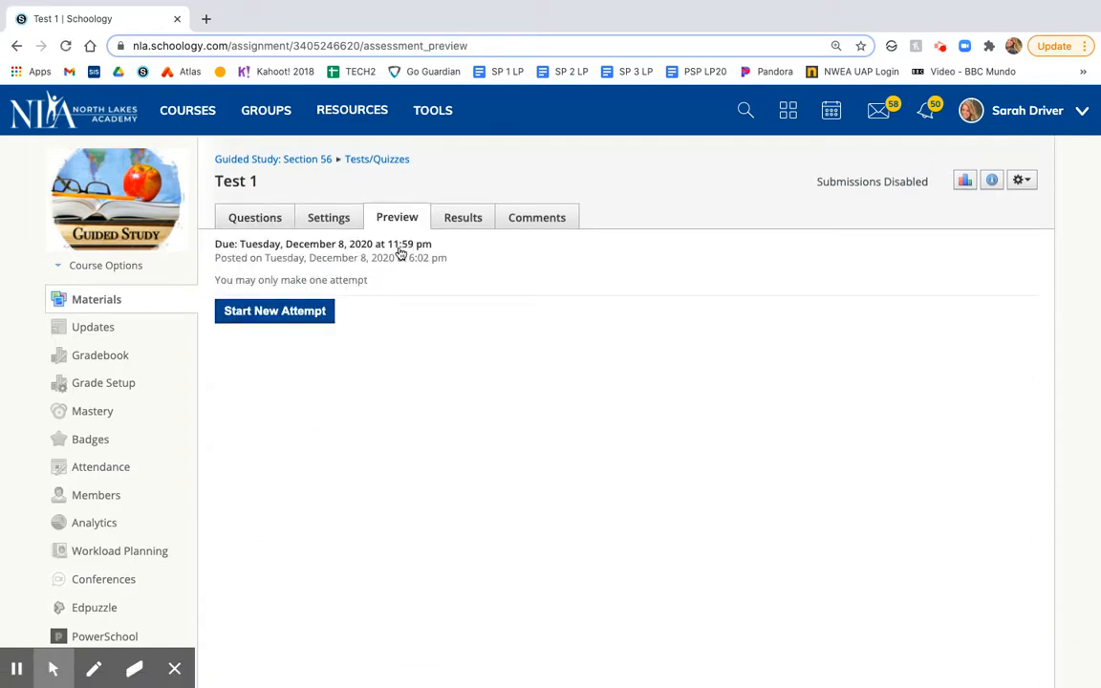
left_click(300, 312)
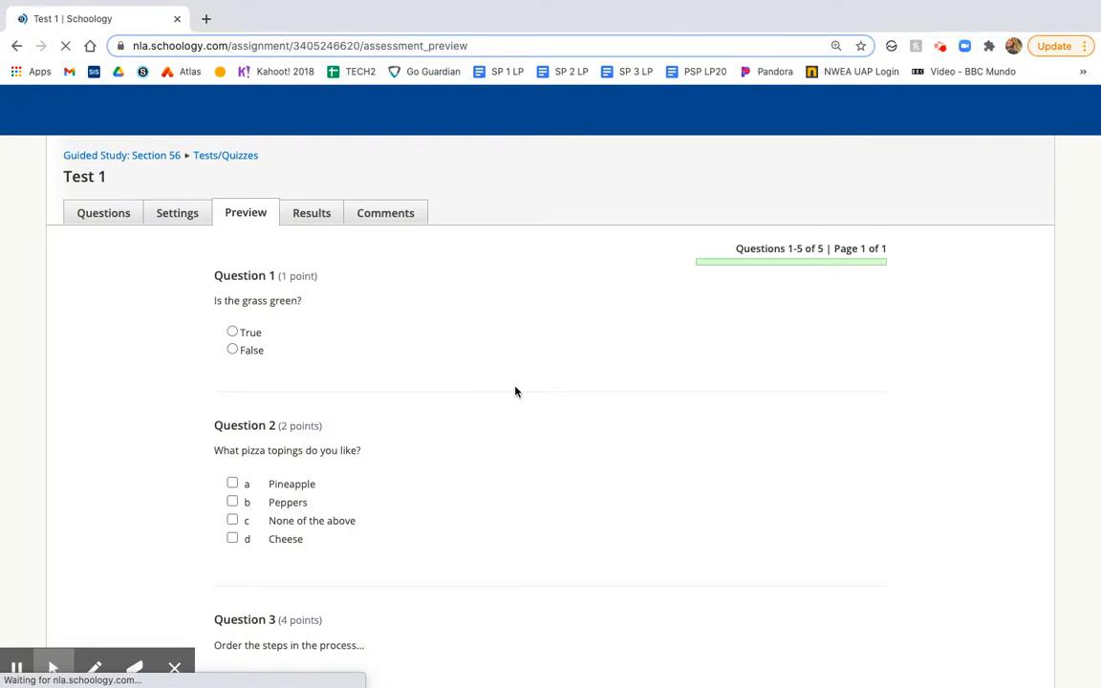
scroll(514, 392, "down", 2)
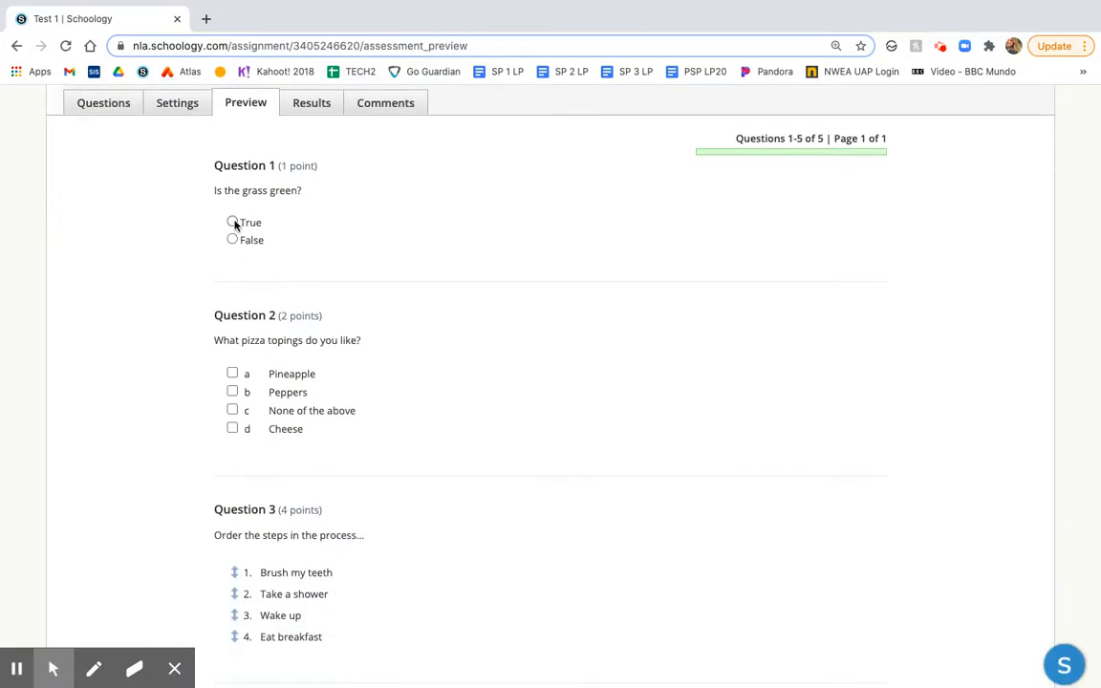
scroll(423, 393, "down", 3)
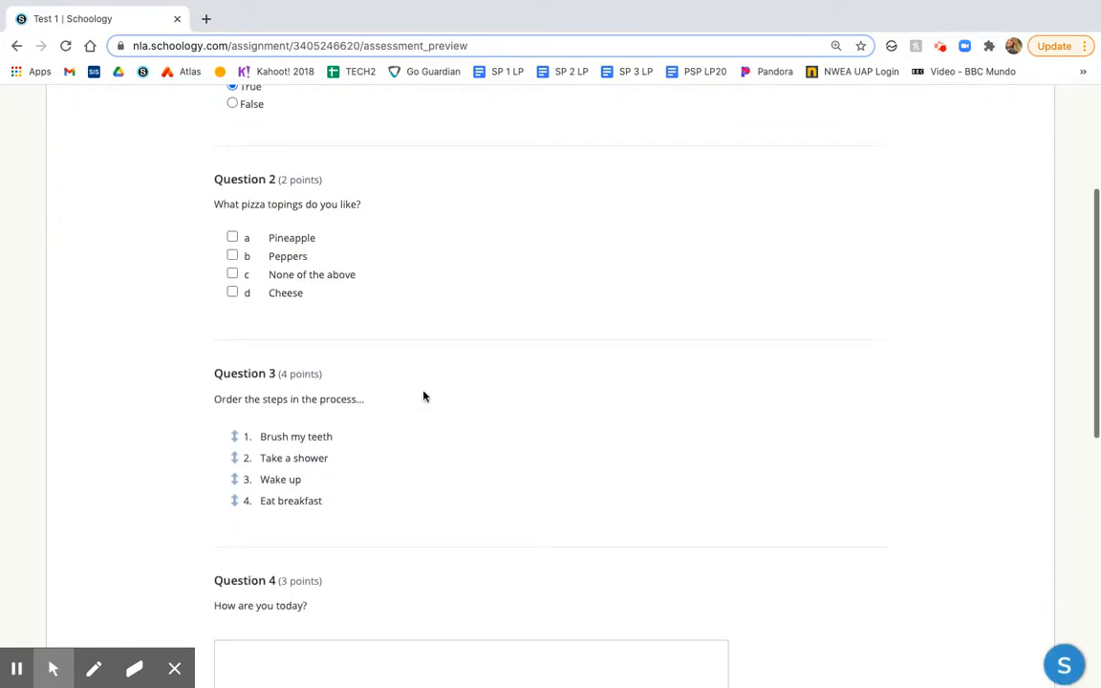
Answer the pizza toppings question in the preview with Cheese and Peppers
left_click(233, 293)
left_click(234, 257)
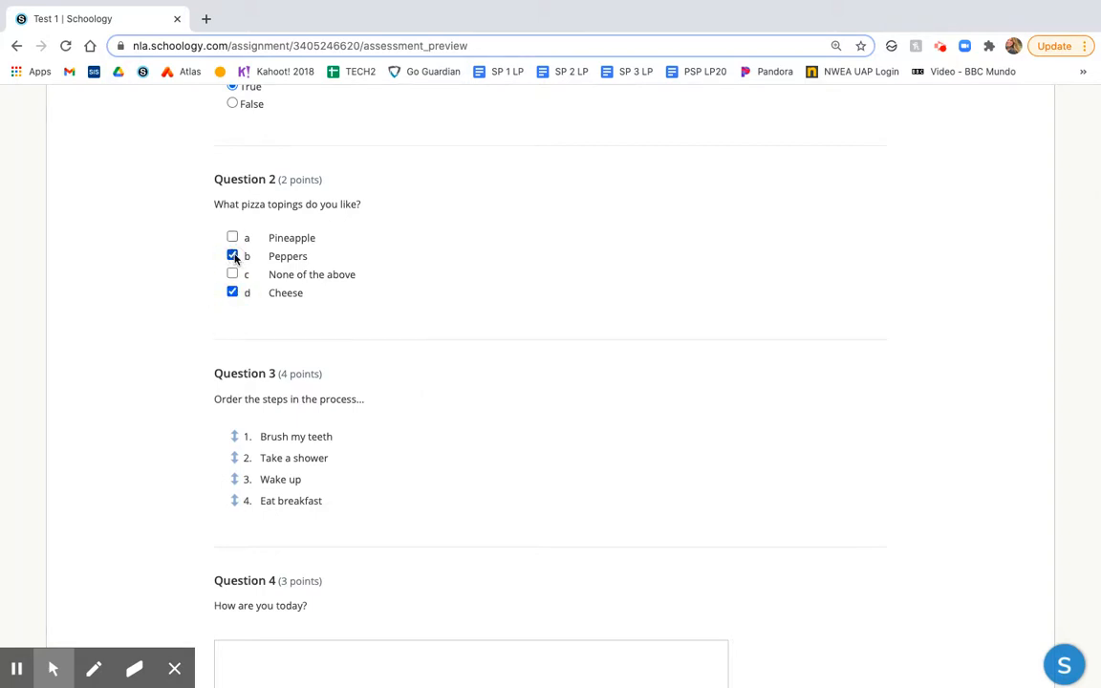
scroll(520, 312, "down", 2)
scroll(522, 311, "up", 3)
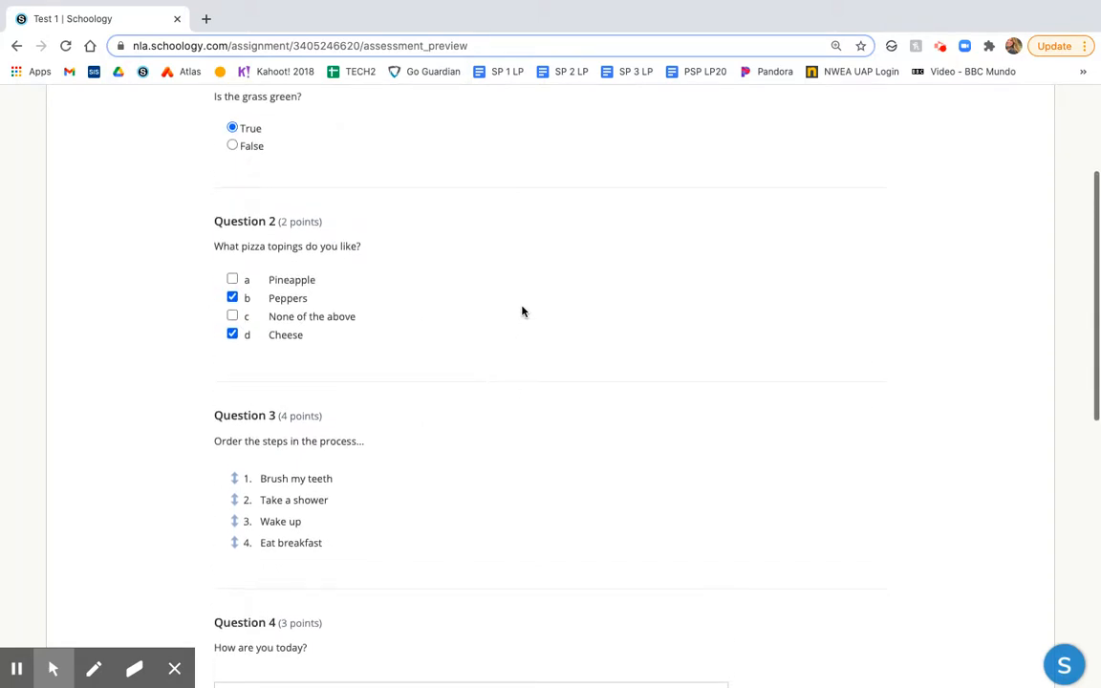
Reorder the process steps in Question 3 to Eat breakfast, Take a shower, Wake up, Brush my teeth
scroll(522, 311, "down", 5)
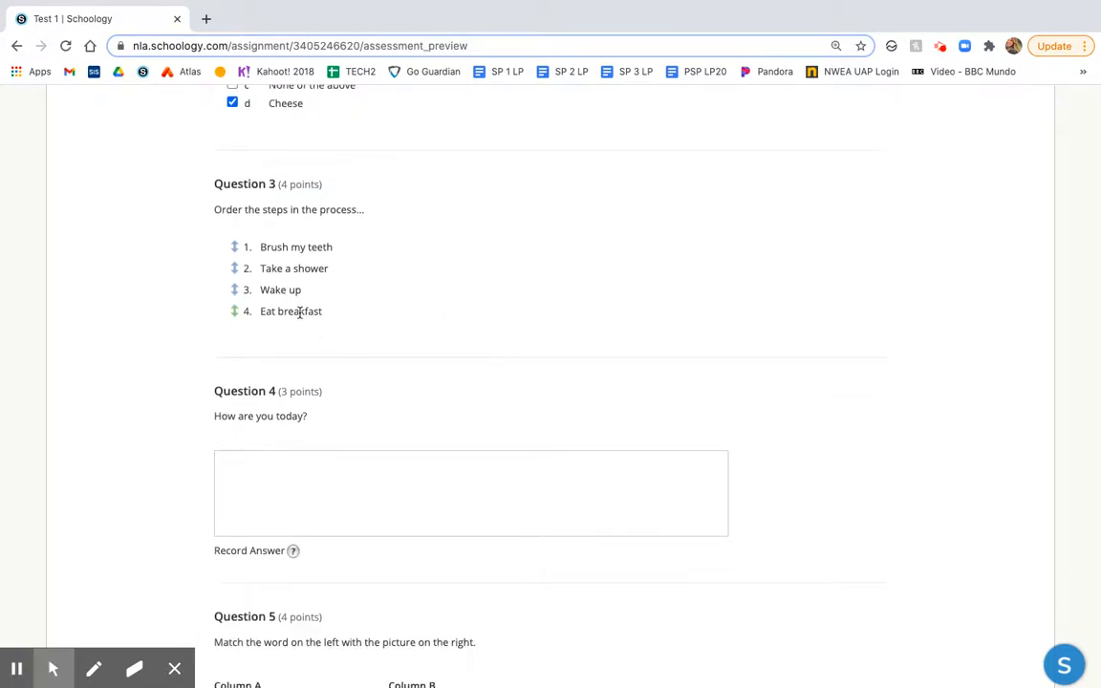
left_click_drag(232, 317, 229, 247)
left_click_drag(236, 289, 236, 266)
left_click_drag(234, 316, 237, 290)
Answer "How are you today?" with "I am well." and view the help note for Record Answer
scroll(399, 435, "down", 2)
left_click(340, 374)
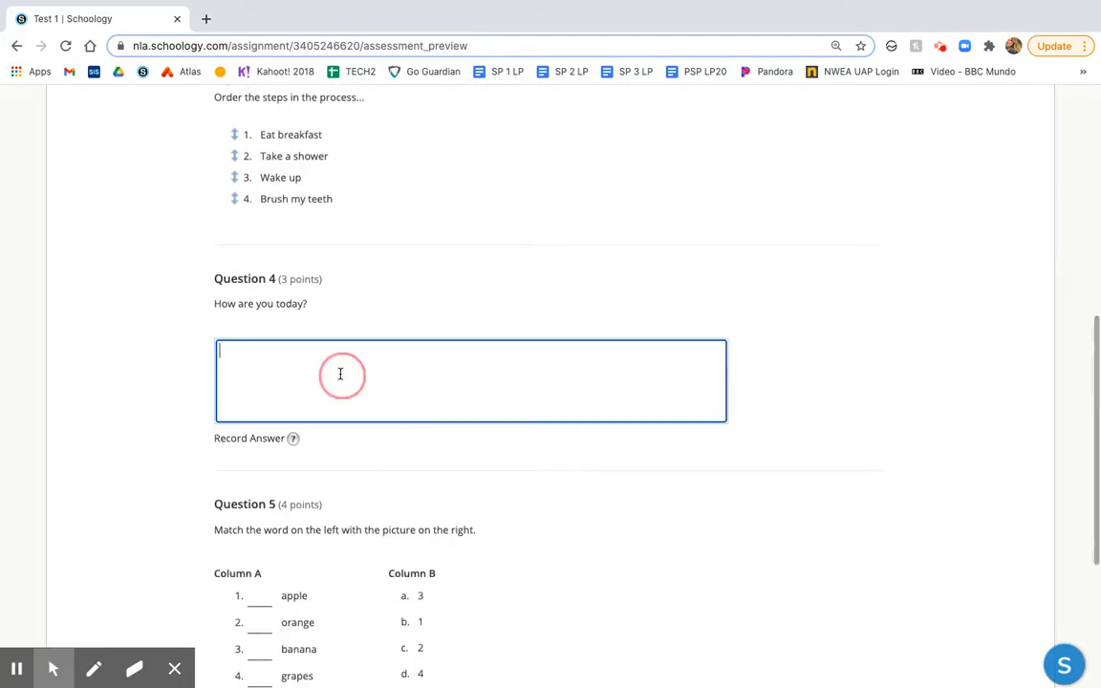
type("I am well.")
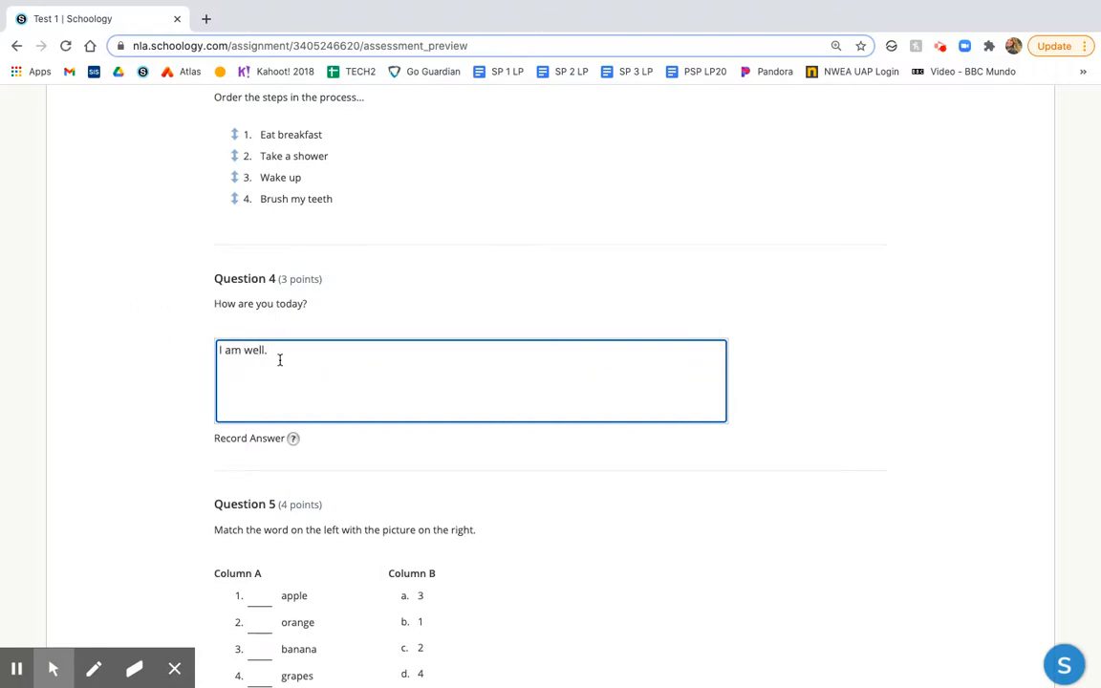
mouse_move(294, 440)
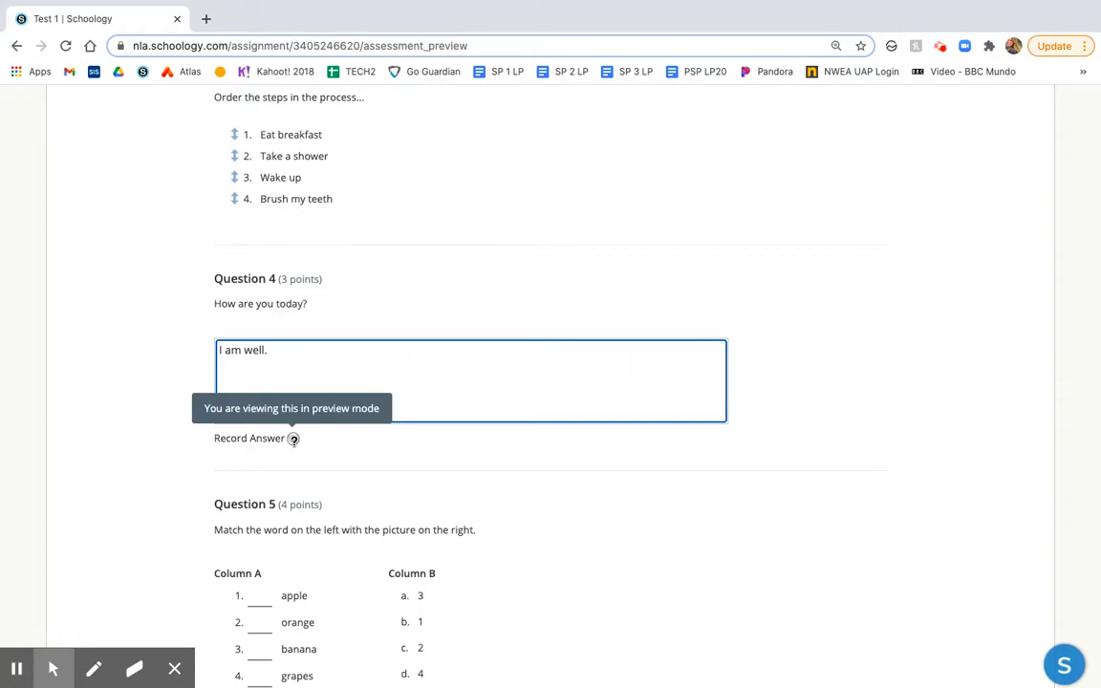
In the matching question, enter a for apple and b for orange
scroll(456, 473, "down", 3)
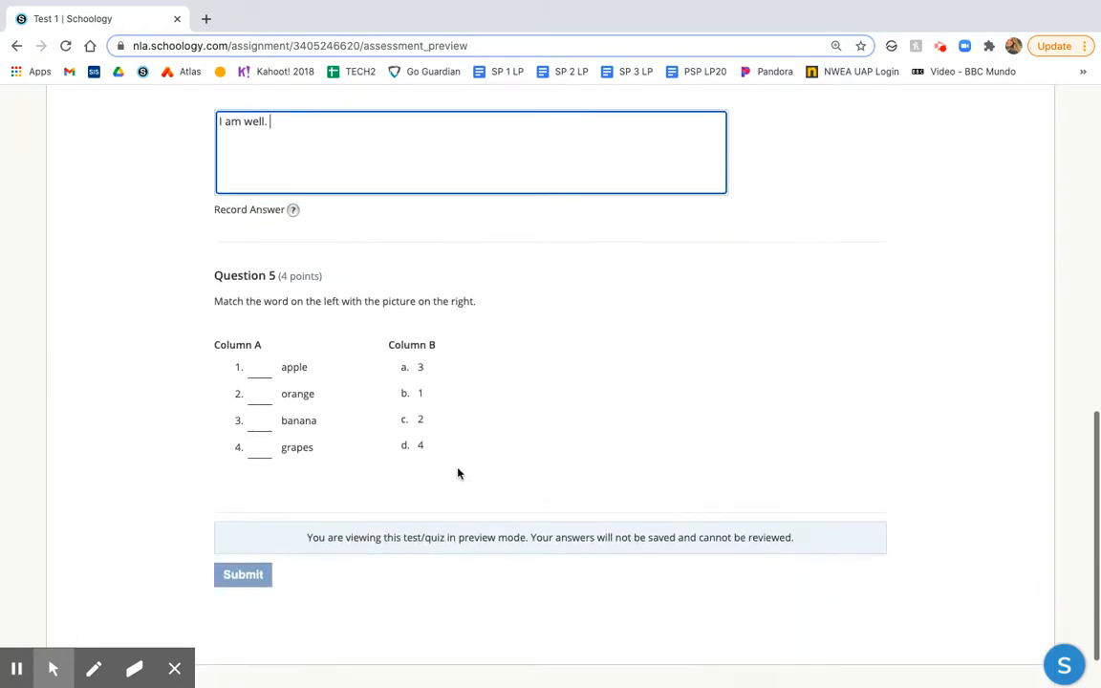
left_click(259, 361)
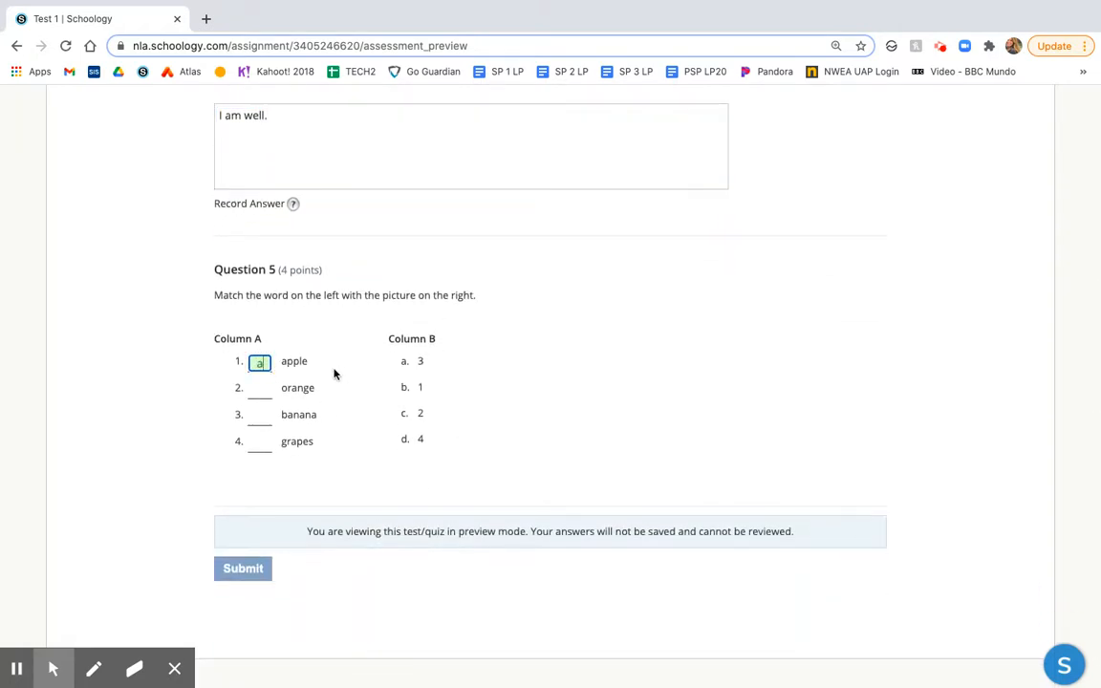
type("a")
left_click(257, 386)
type("b")
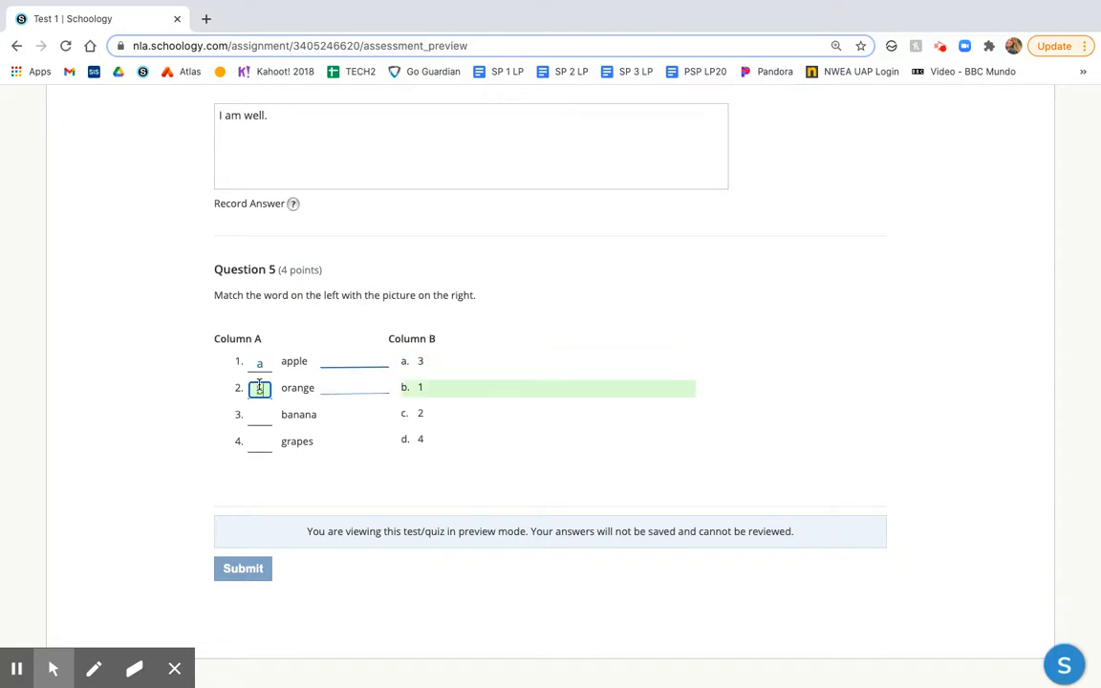
left_click(467, 466)
Open the settings of Test 1 and set Submissions to "Enable from... until..."
scroll(583, 512, "up", 15)
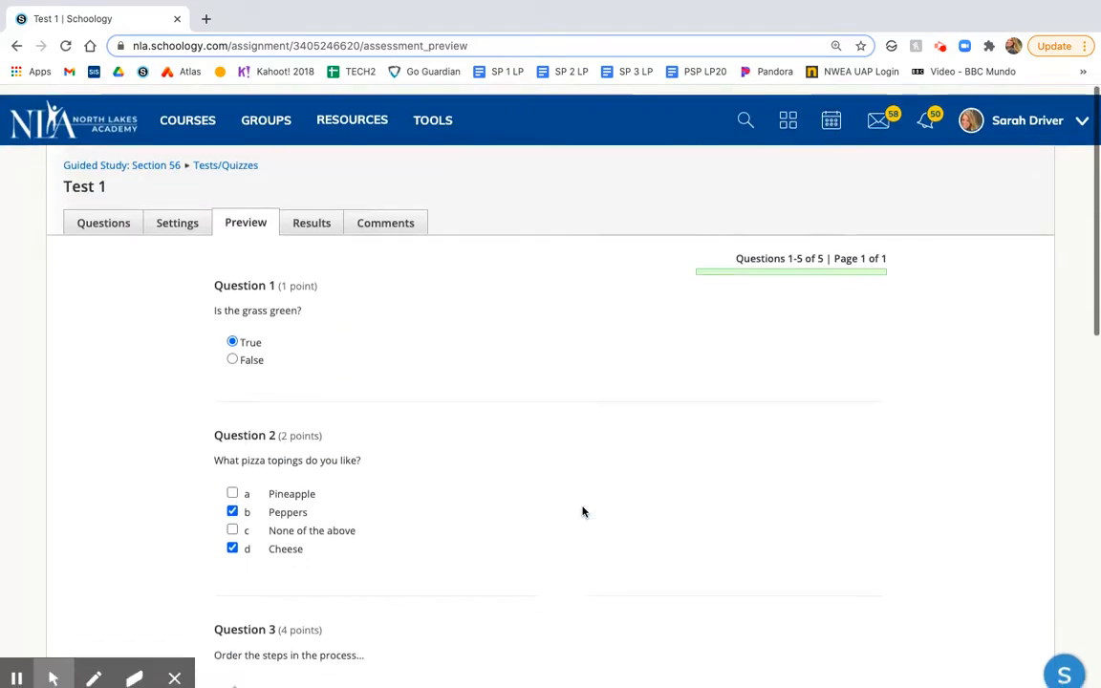
left_click(194, 214)
left_click(660, 237)
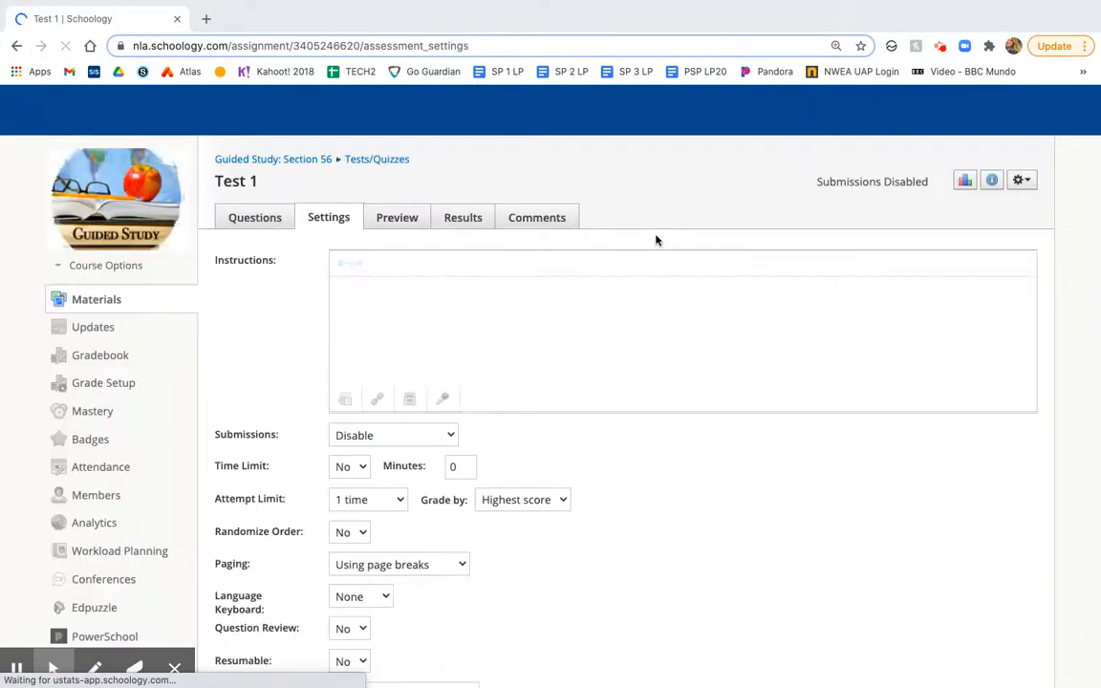
left_click(450, 437)
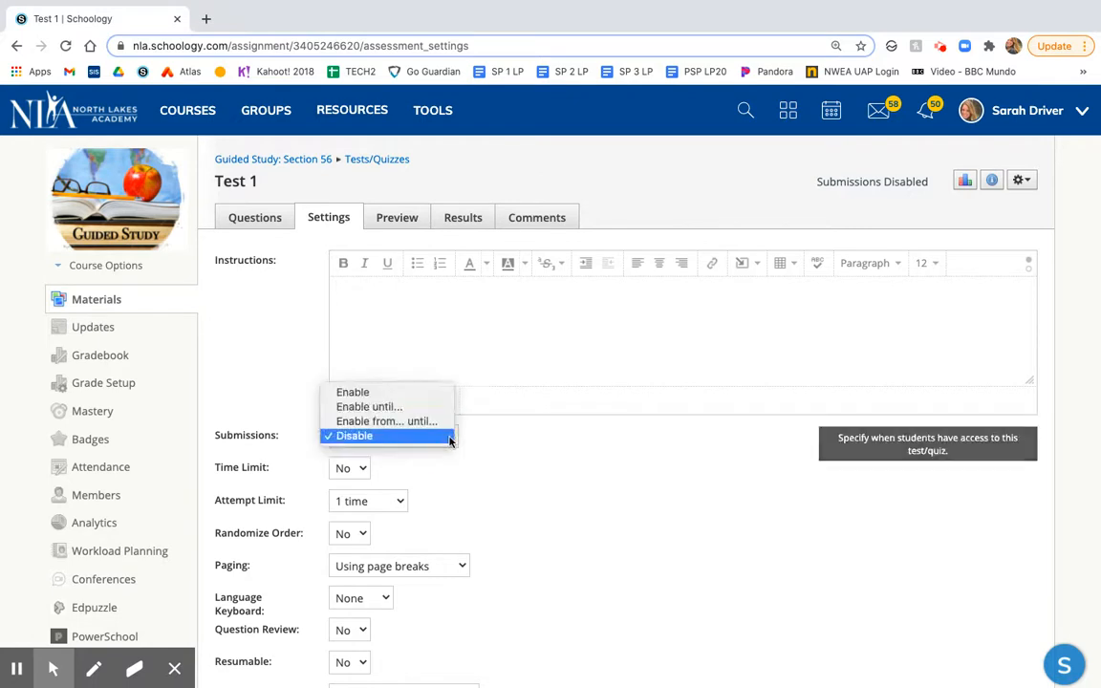
left_click(438, 392)
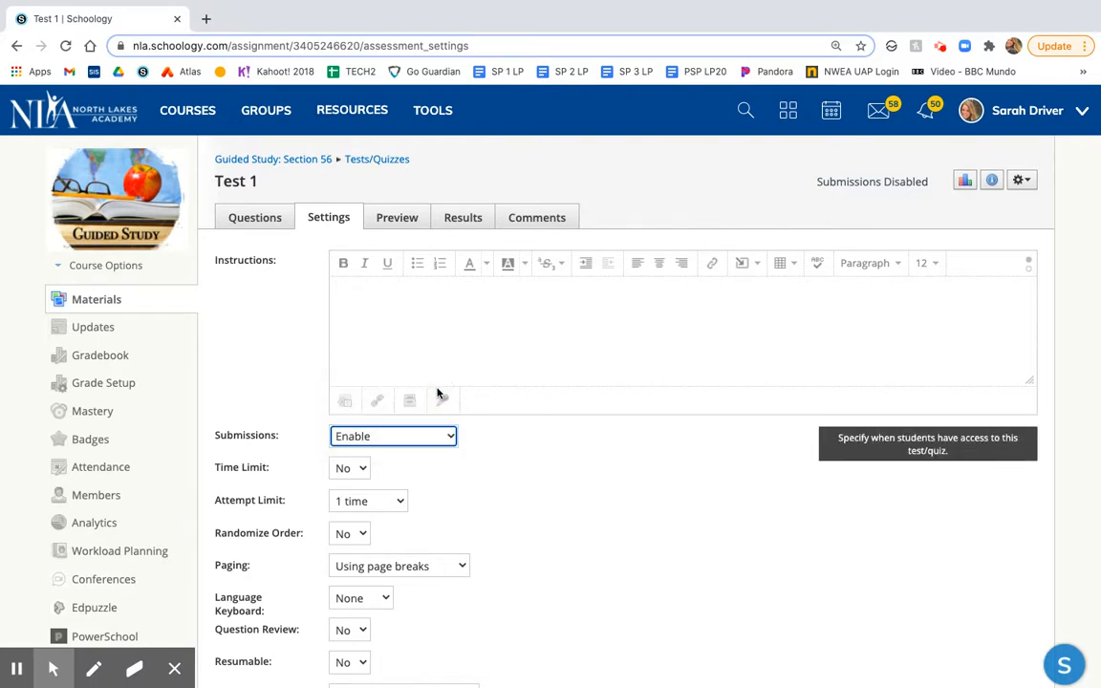
left_click(452, 437)
left_click(443, 466)
Set the start of the submission period to 12/10/20 at 07:00AM
left_click(425, 467)
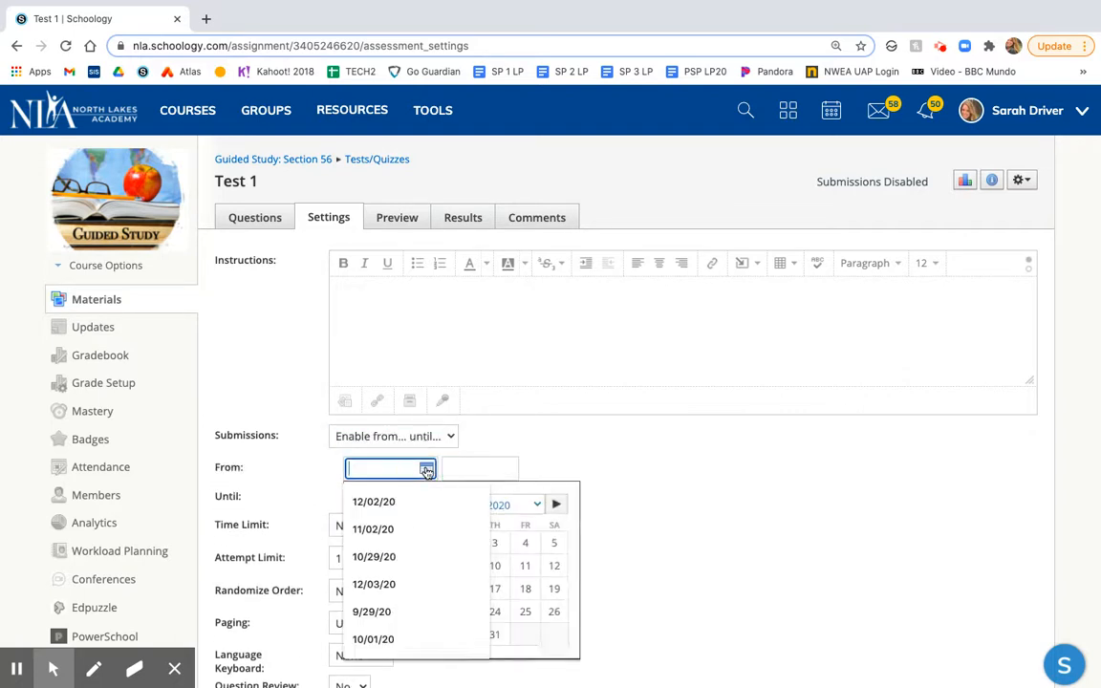
left_click(501, 567)
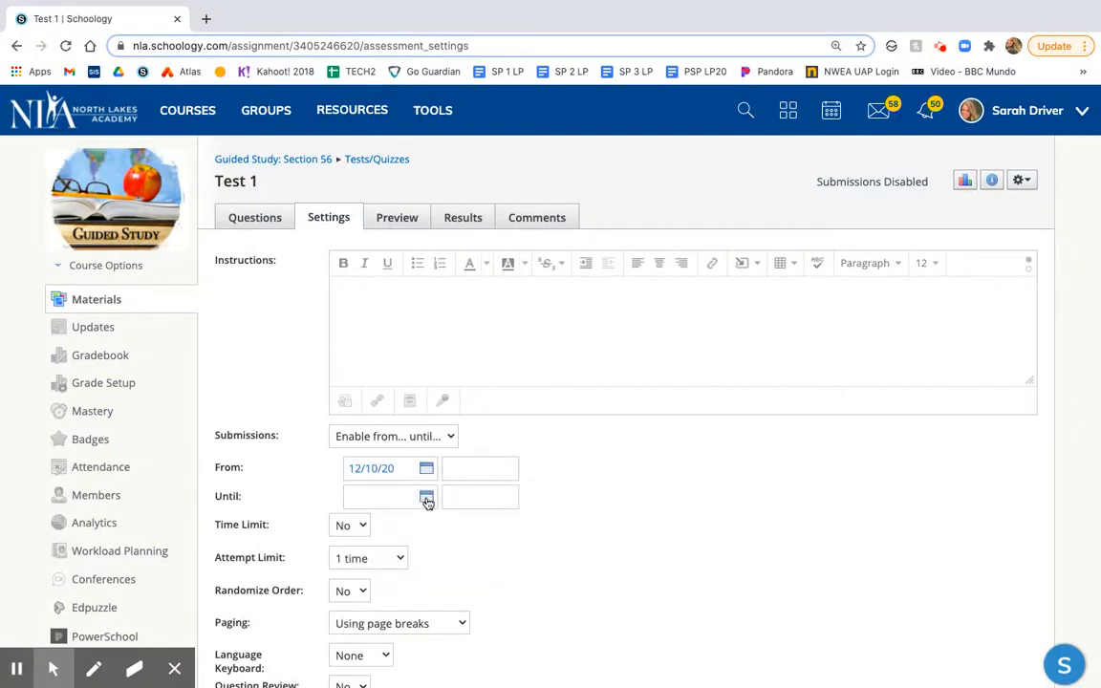
left_click(461, 466)
left_click(474, 503)
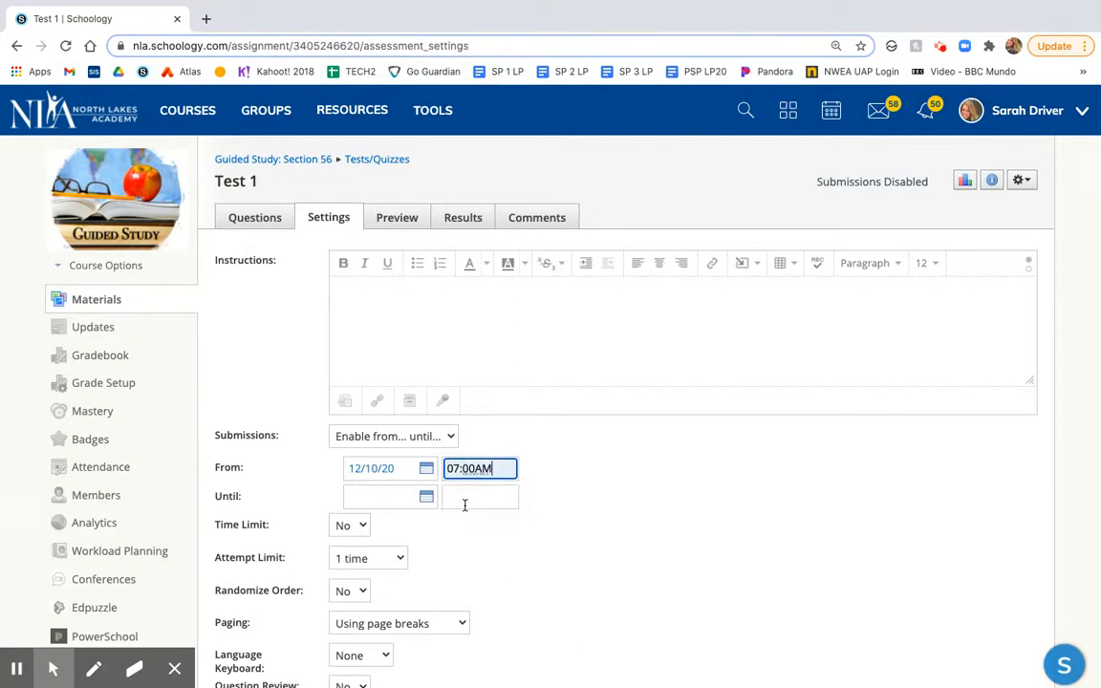
Set the end of the submission period to 12/11/20 at 02:10PM
left_click(427, 498)
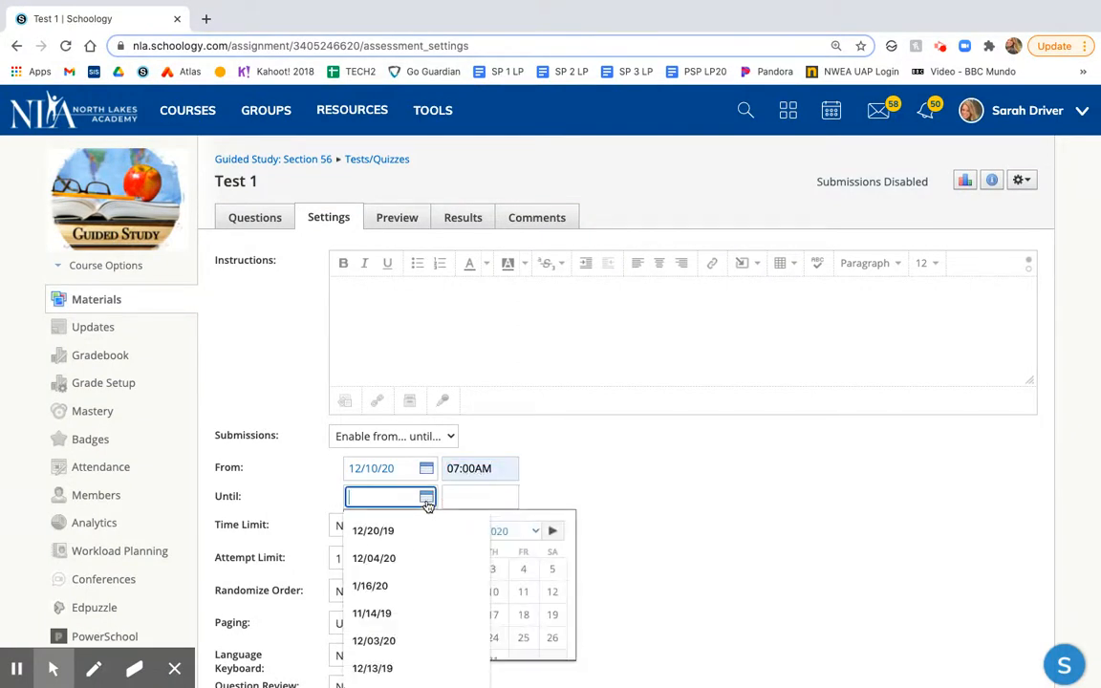
left_click(523, 594)
left_click(490, 495)
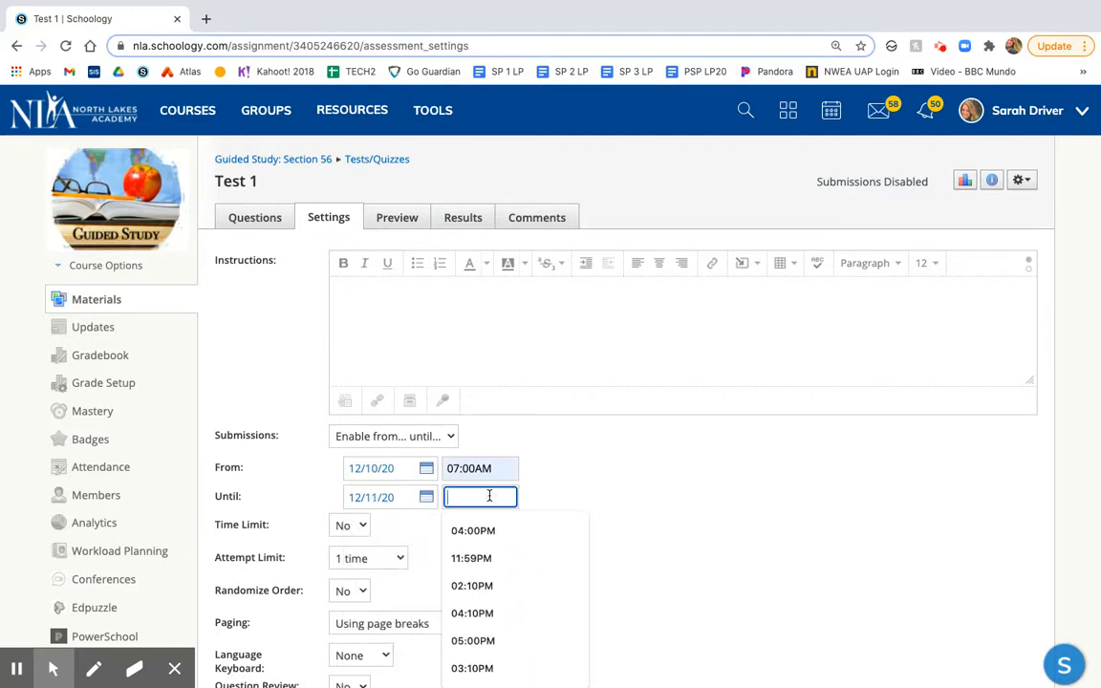
left_click(494, 588)
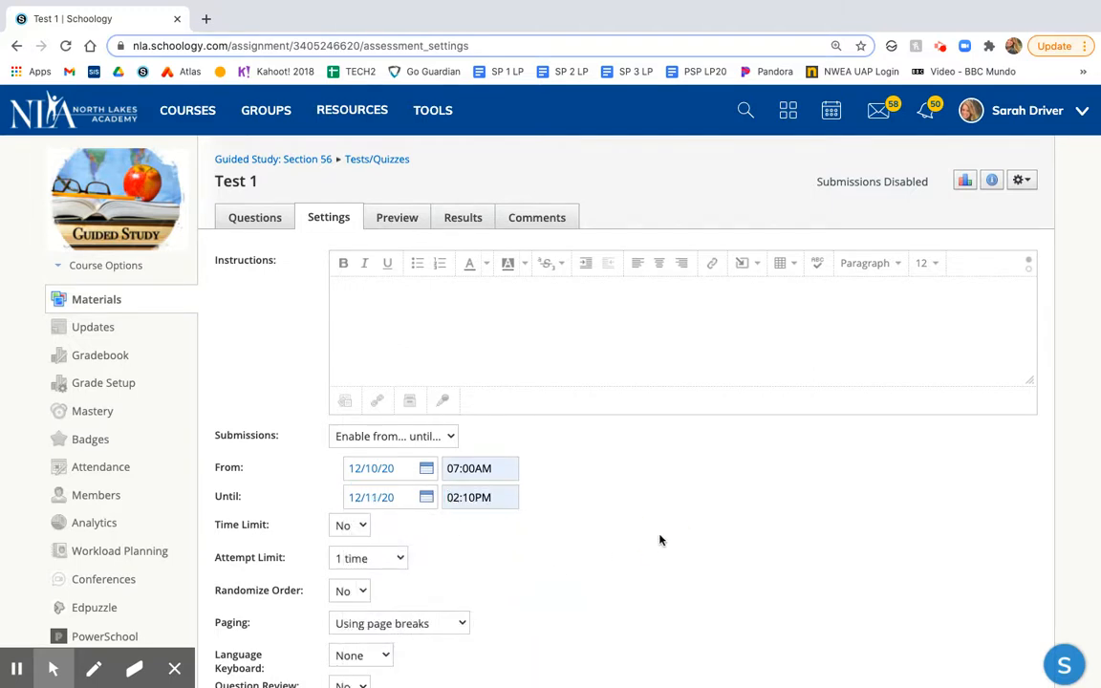
Examine the choices for Time Limit, Attempt Limit, Randomize Order and Language Keyboard without changing them
scroll(658, 538, "down", 3)
scroll(658, 540, "down", 2)
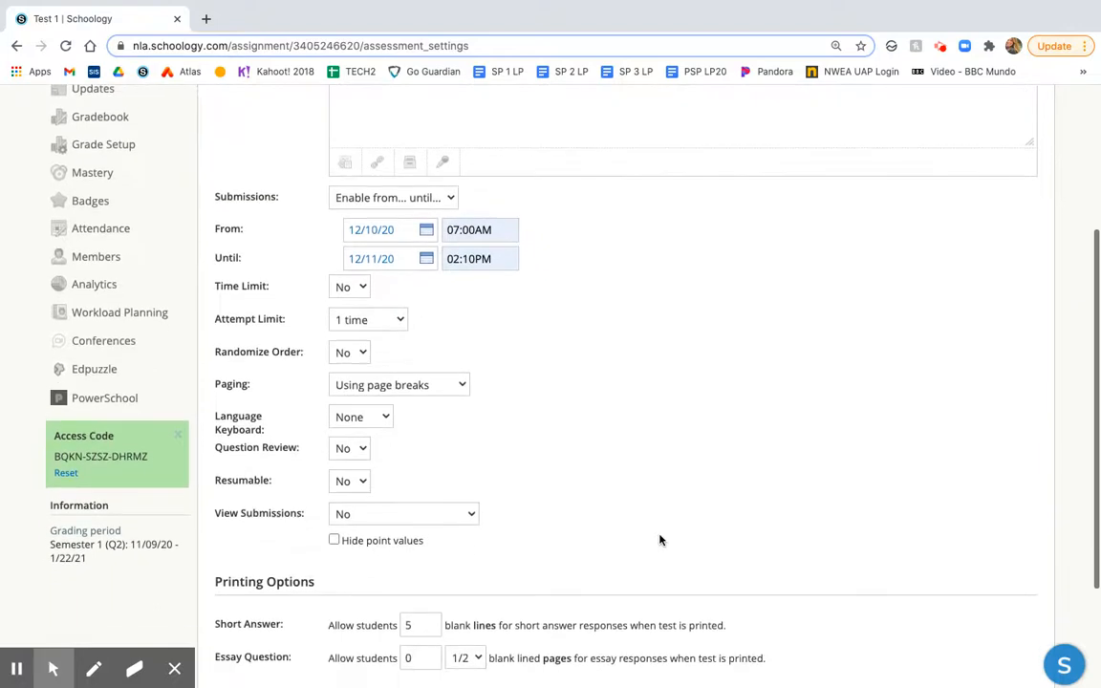
left_click(364, 289)
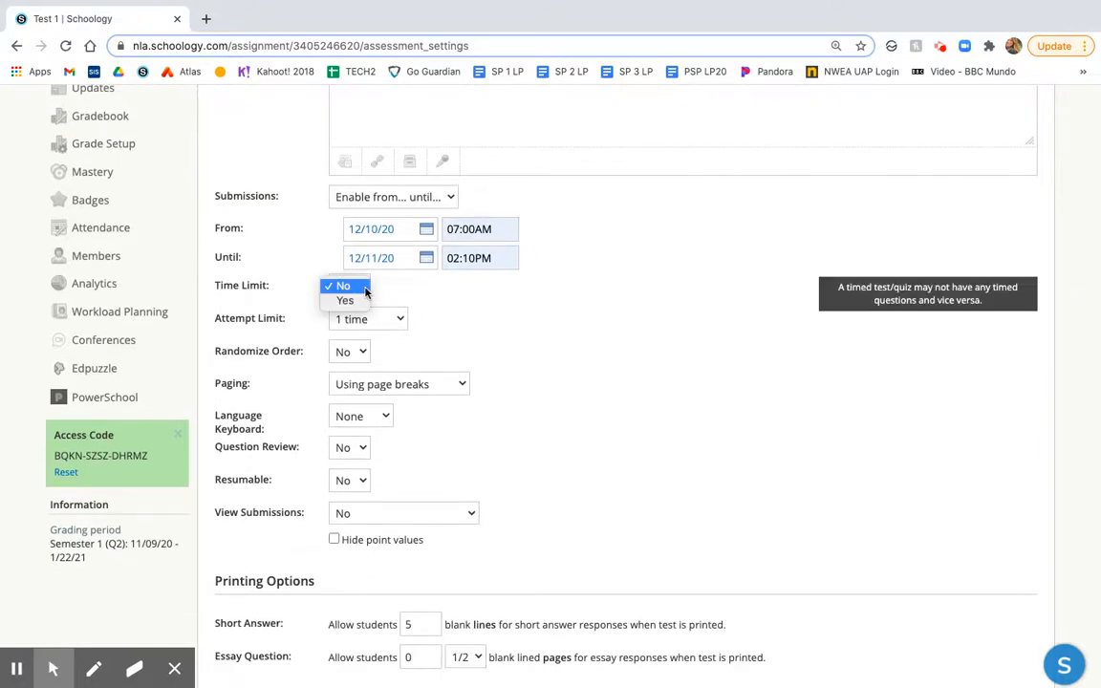
left_click(397, 293)
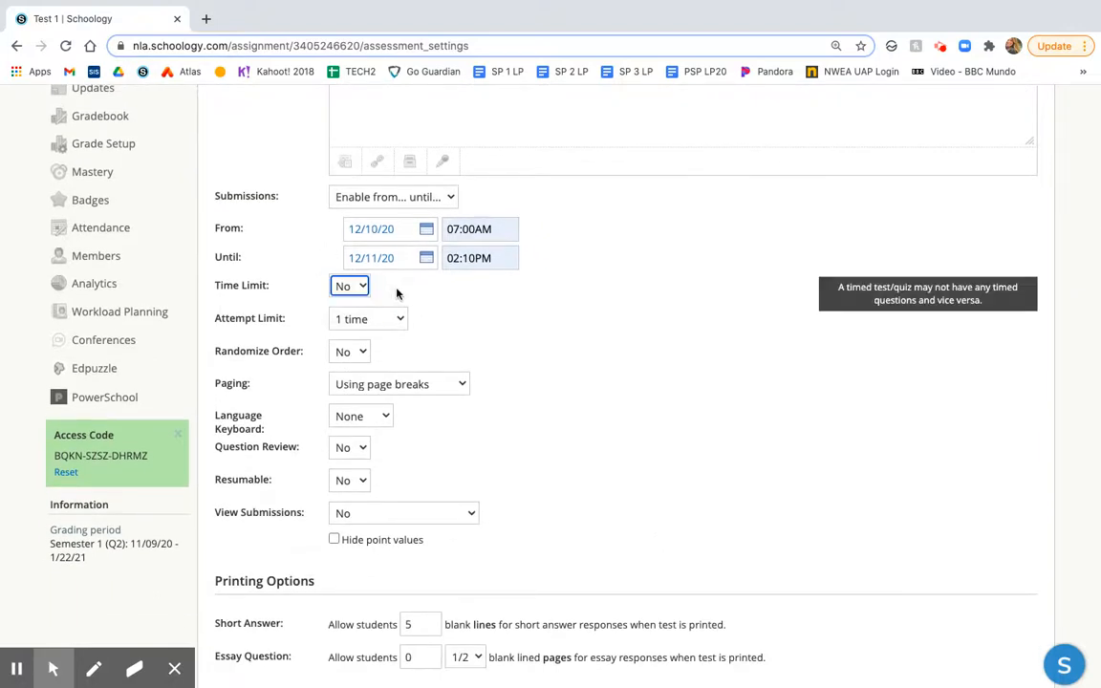
left_click(396, 321)
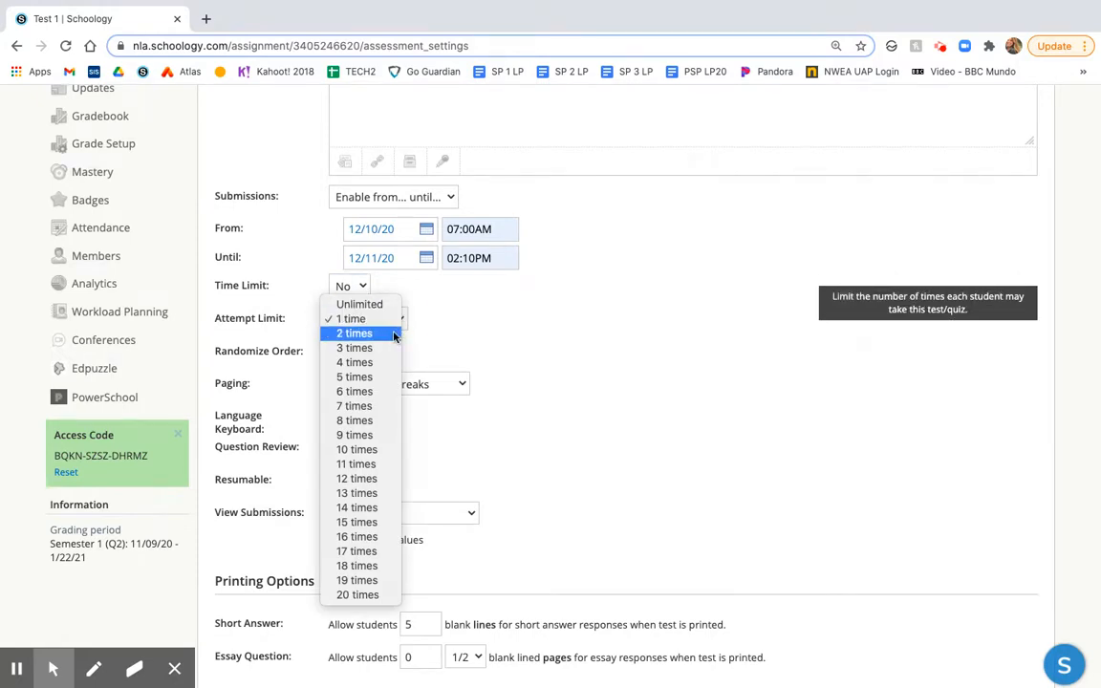
left_click(390, 295)
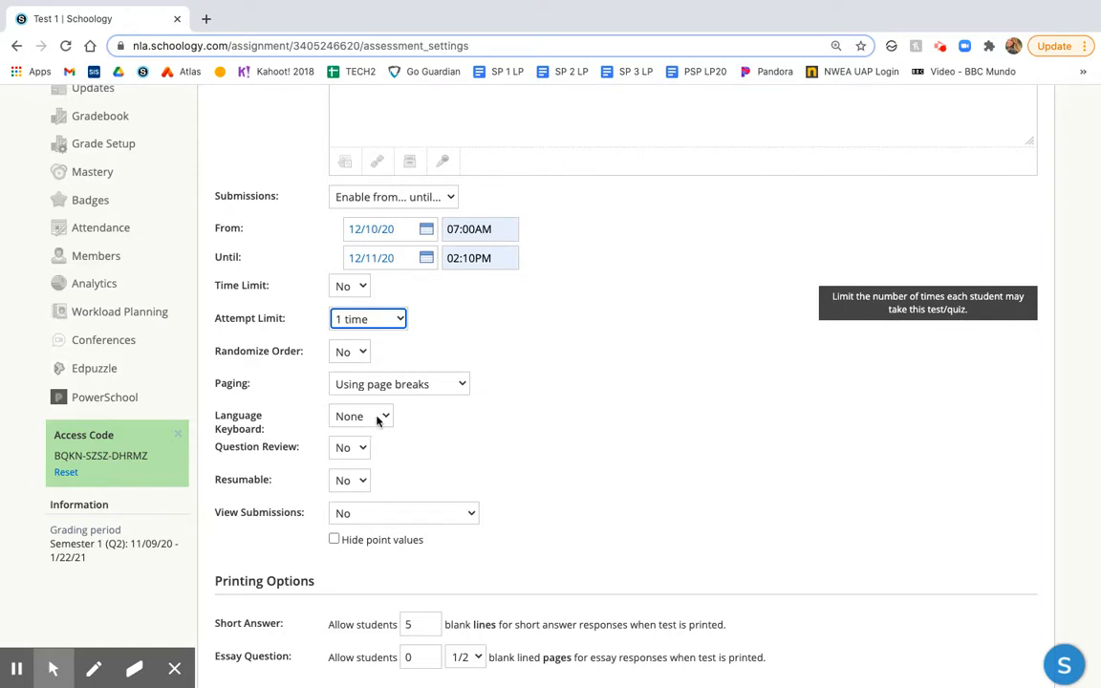
left_click(360, 352)
left_click(403, 353)
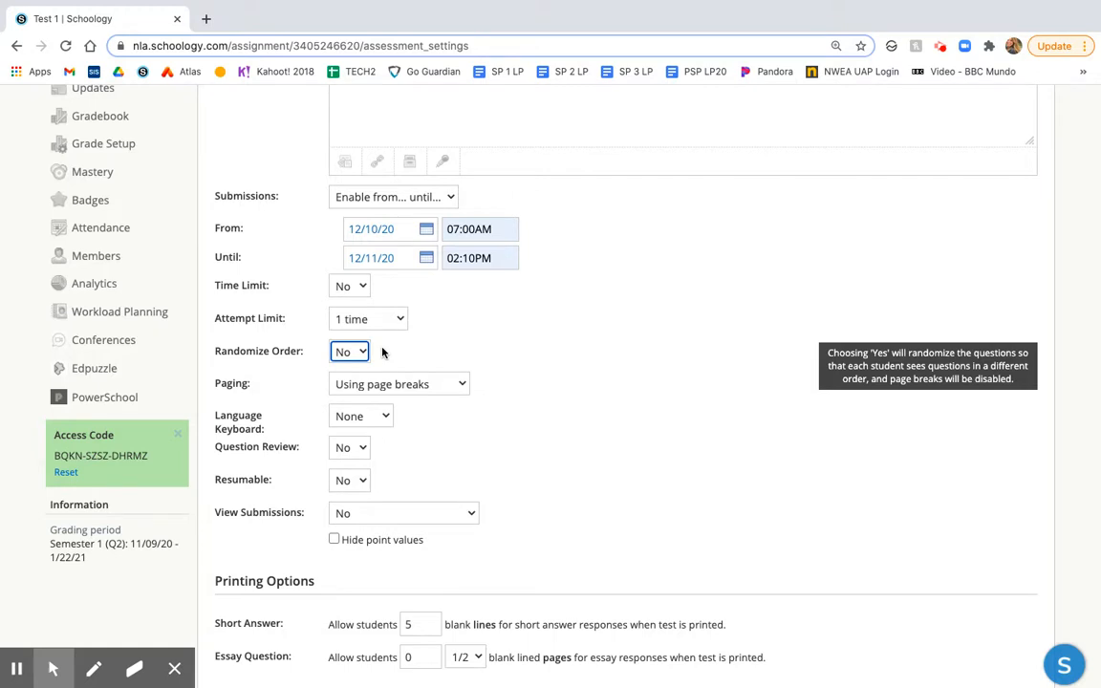
left_click(382, 352)
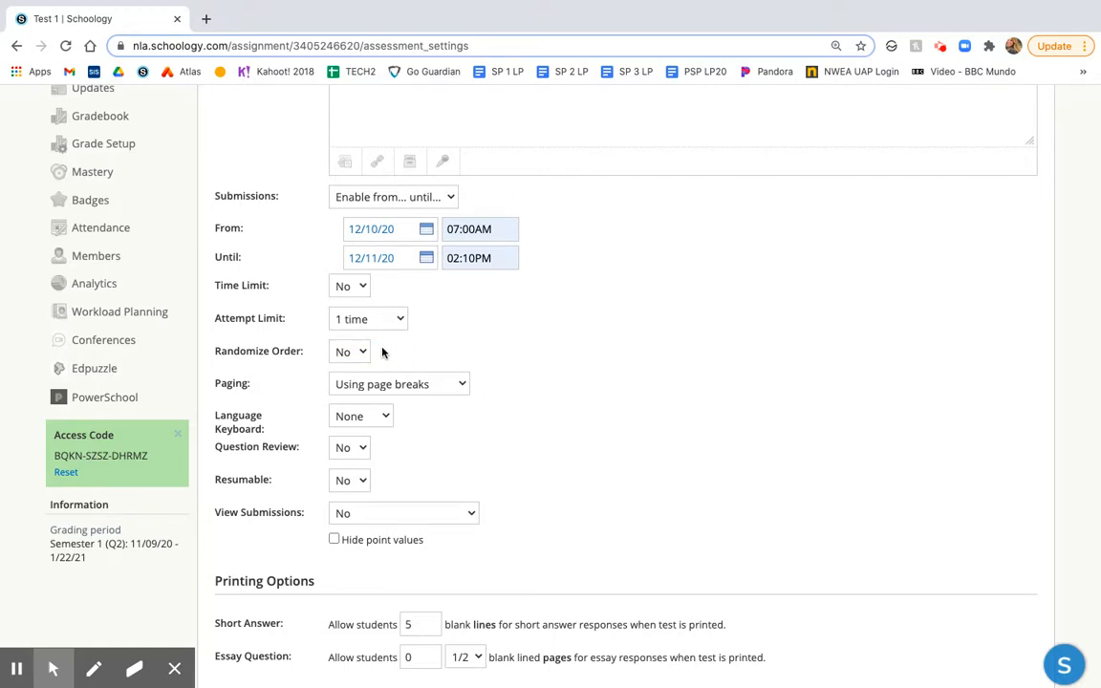
left_click(383, 419)
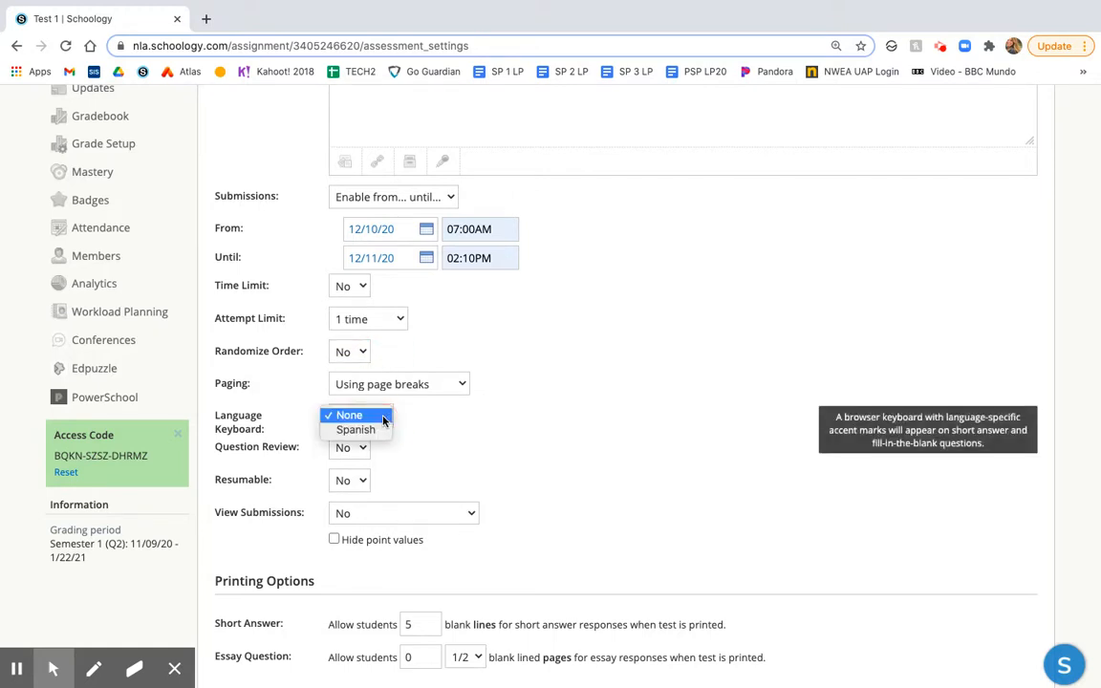
left_click(447, 445)
Set both Question Review and Resumable to Yes for the test
left_click(361, 445)
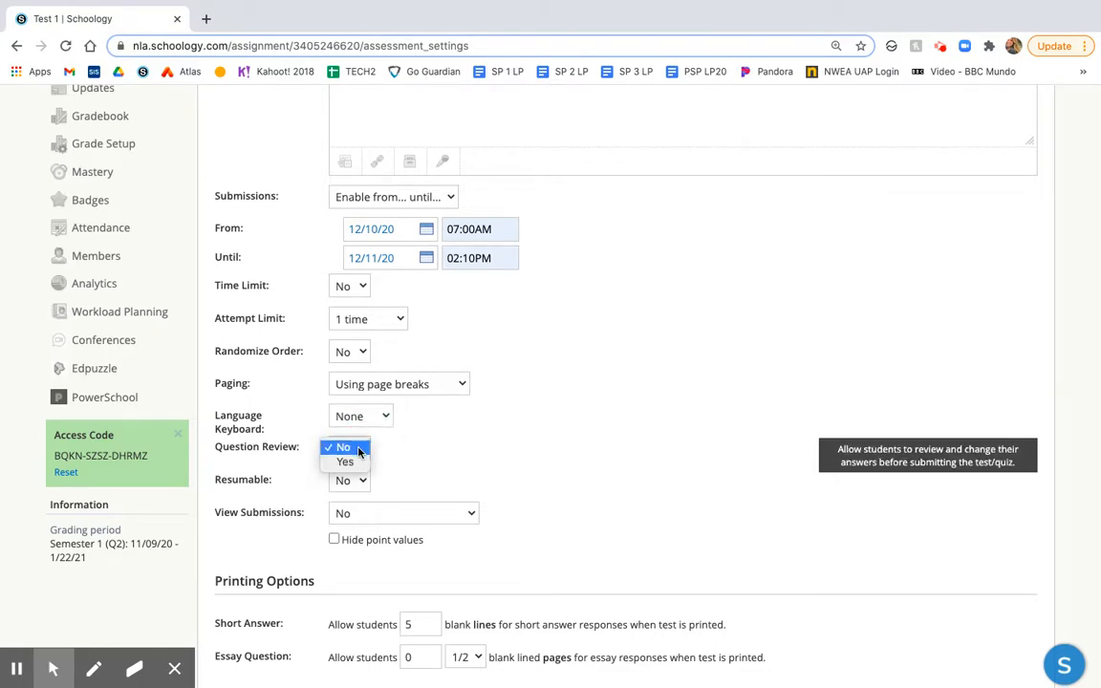
left_click(351, 461)
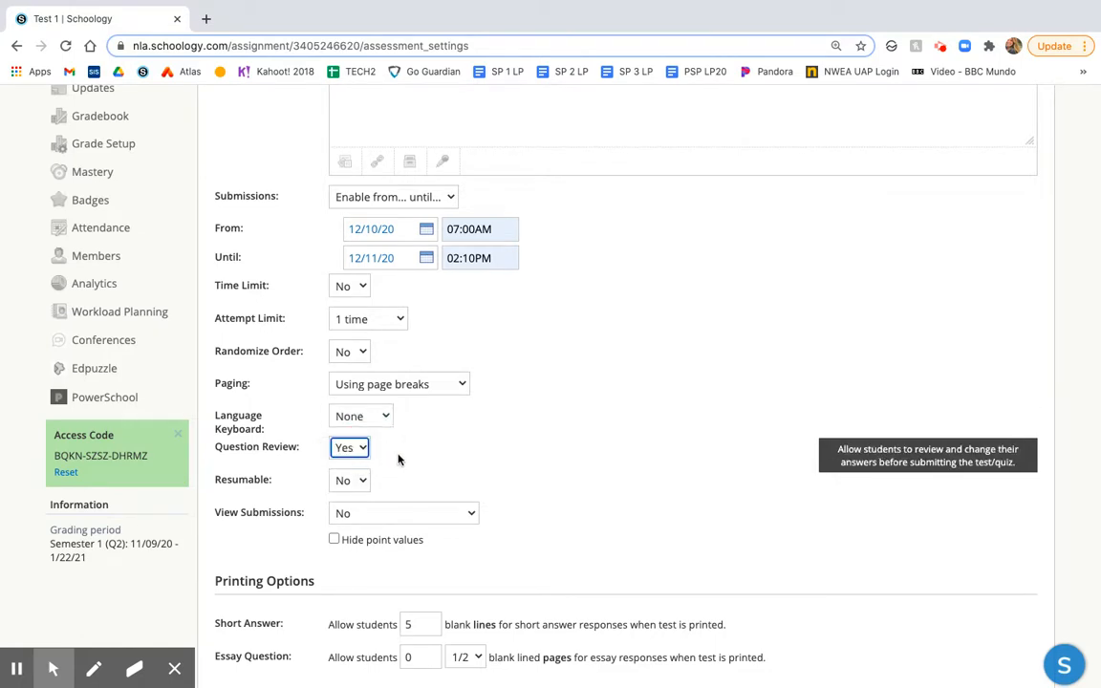
scroll(399, 459, "down", 2)
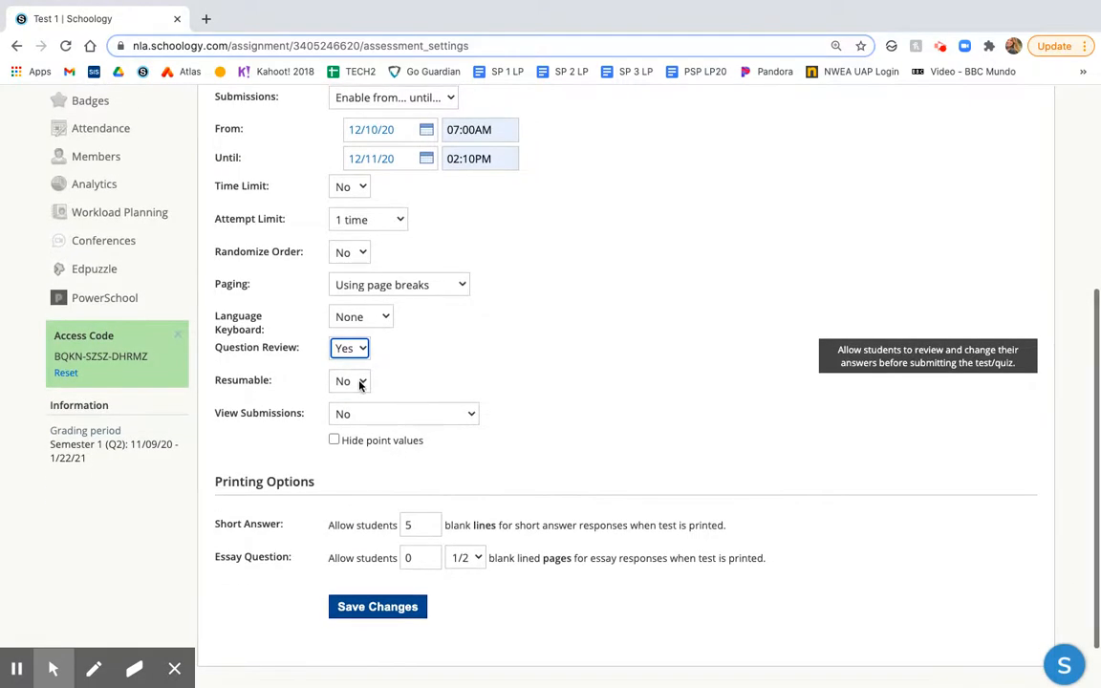
left_click(360, 383)
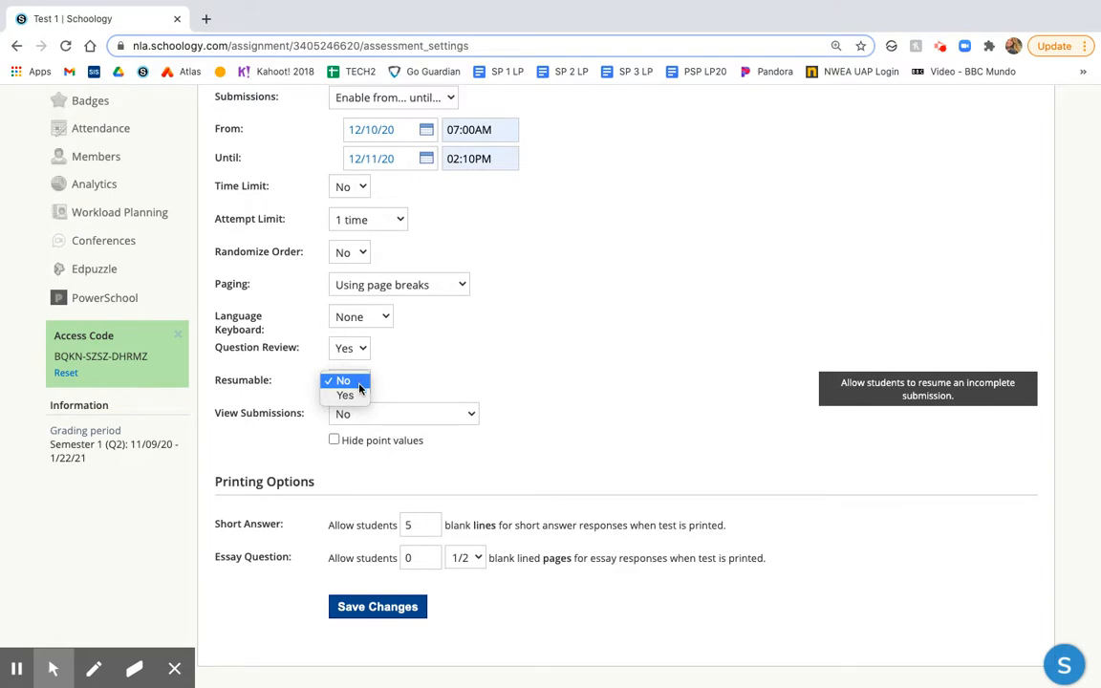
left_click(359, 396)
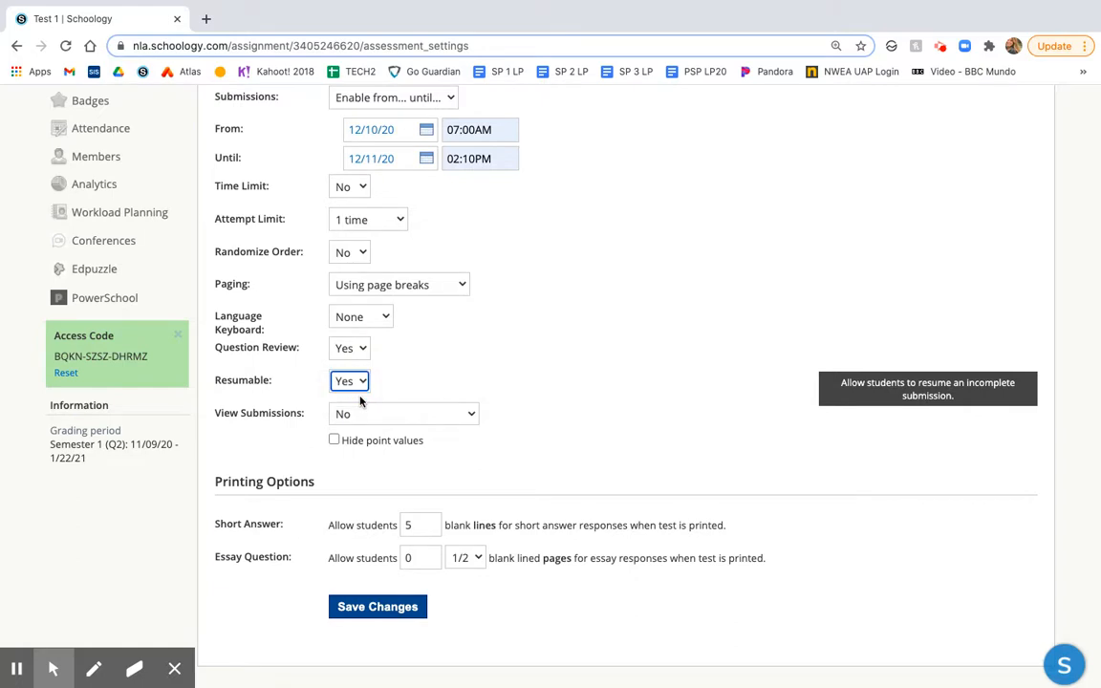
Set View Submissions to "Yes with correct answers" and save the test settings
left_click(474, 415)
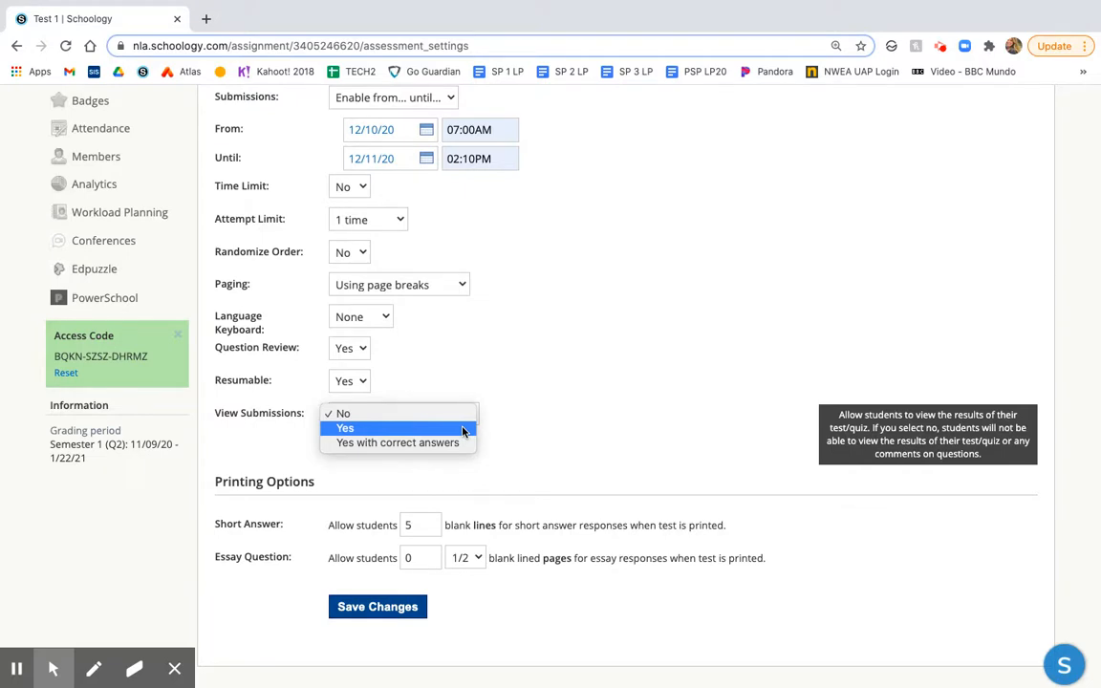
left_click(457, 445)
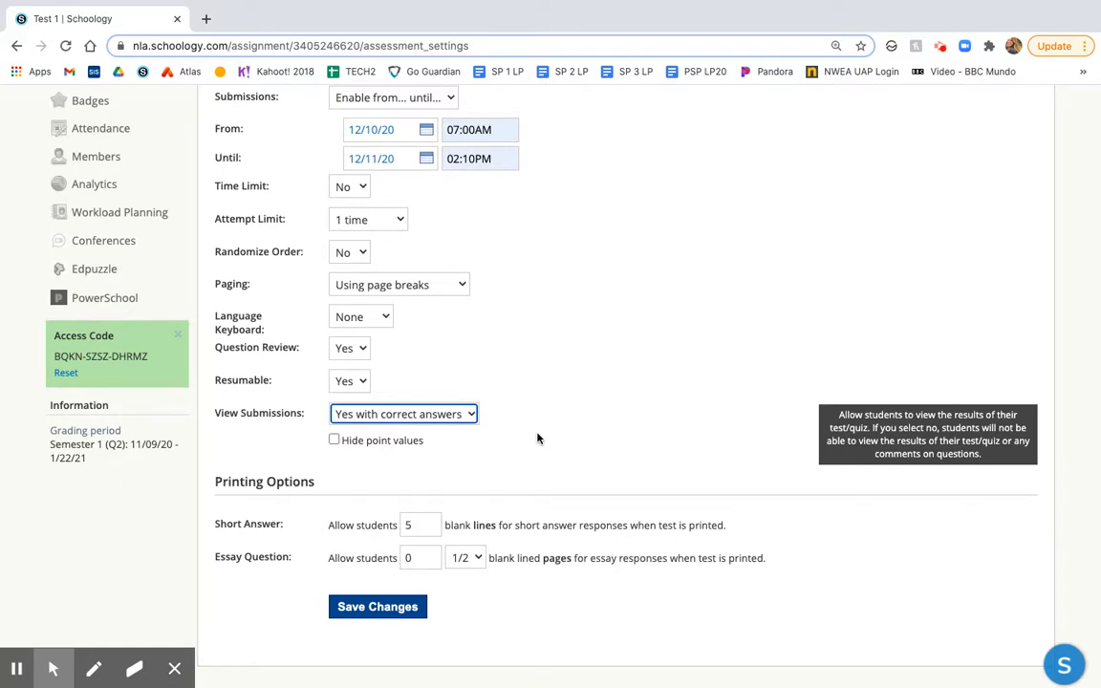
left_click(391, 616)
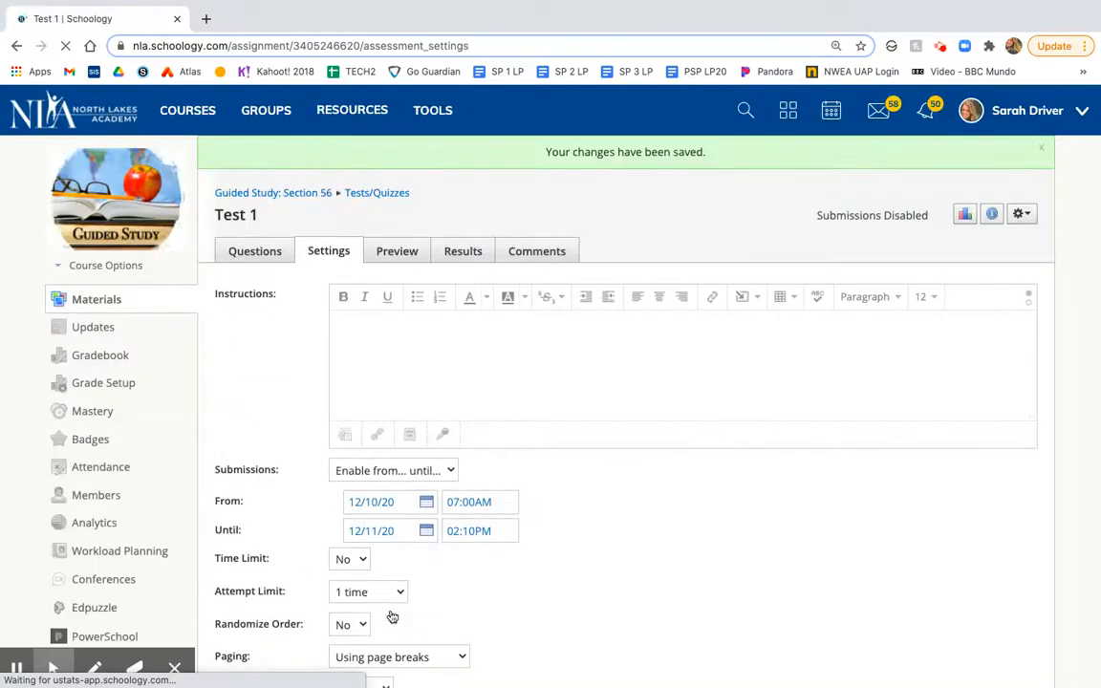
Reorder the test questions as short-answer, matching, true/false, multiple choice and ordering, and save the new order
left_click(256, 254)
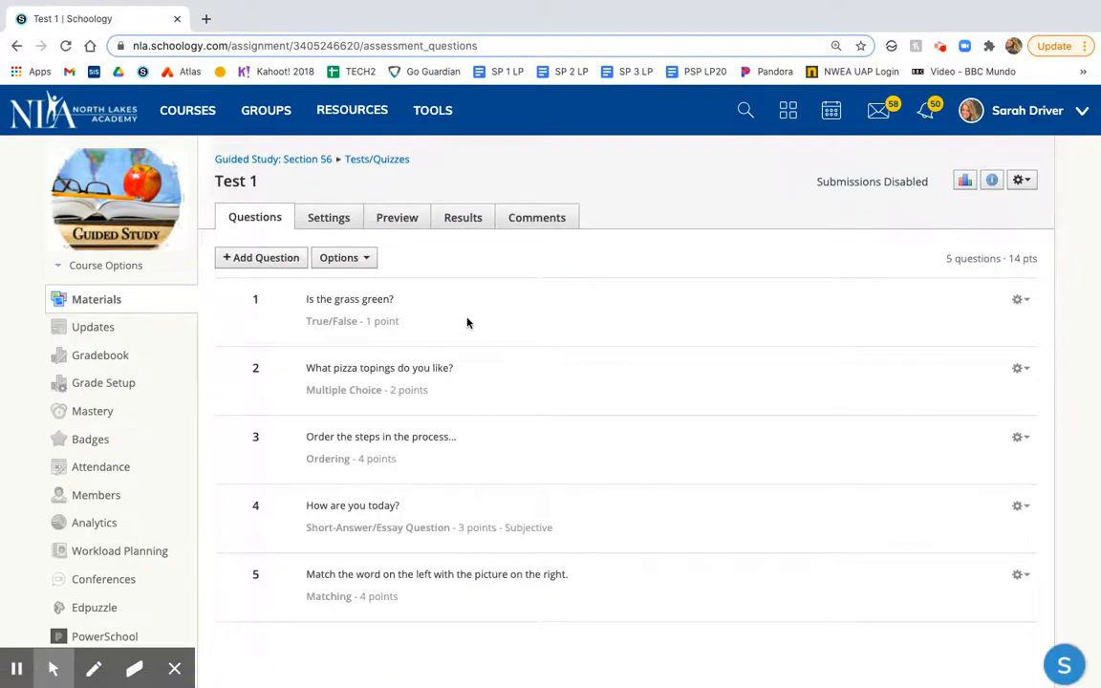
left_click(367, 262)
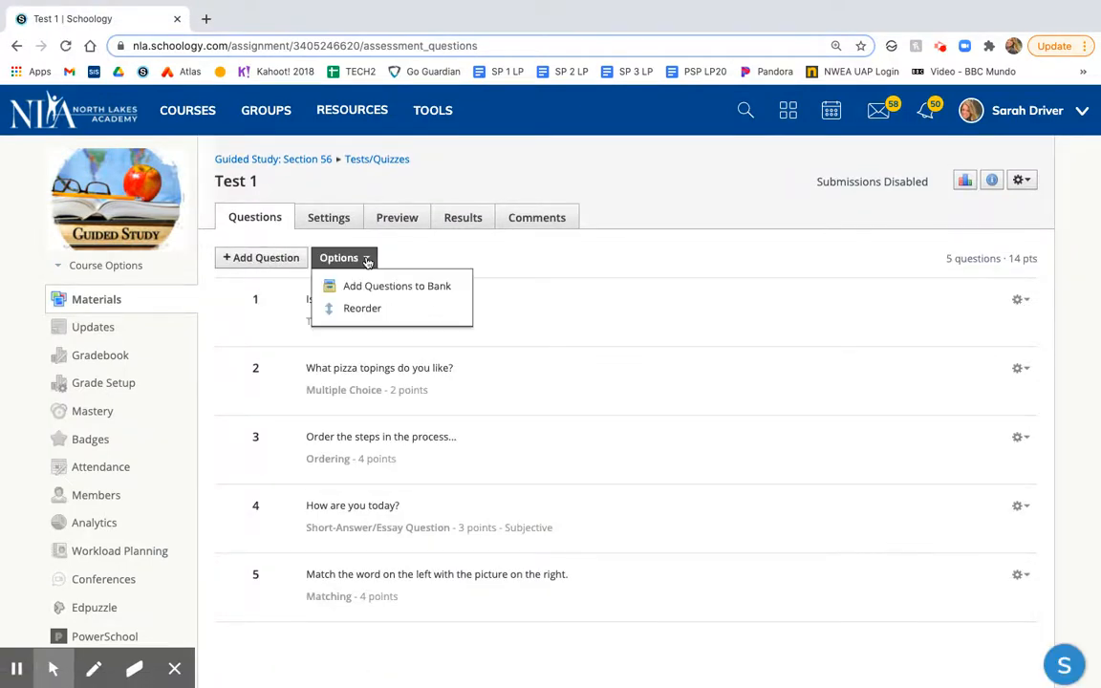
left_click(366, 310)
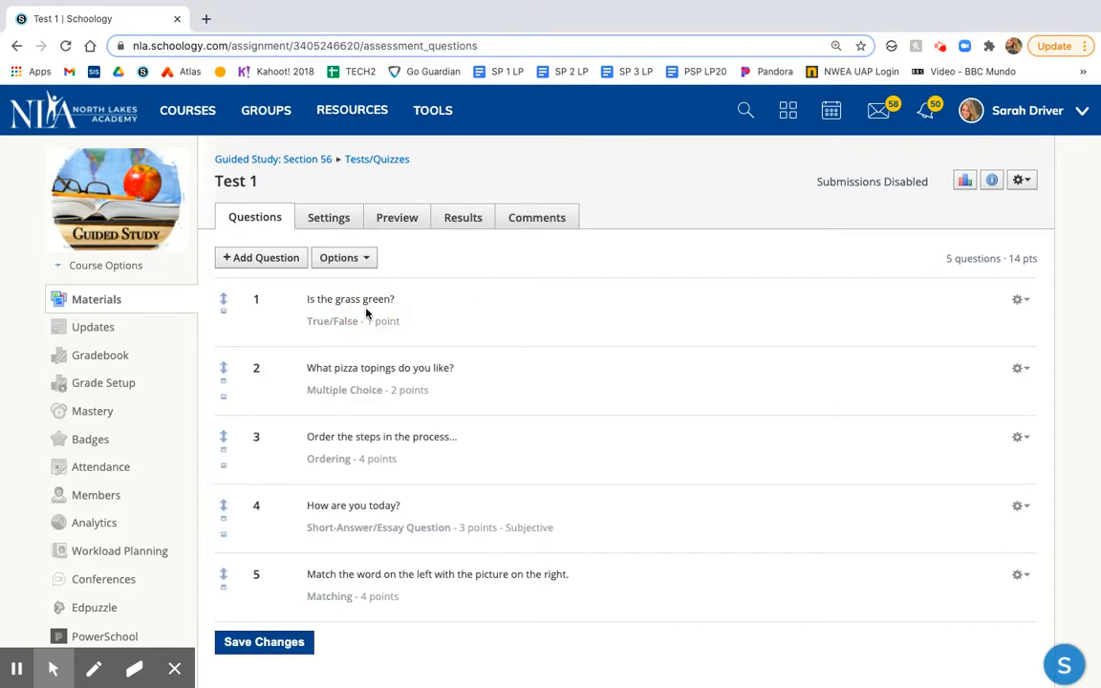
left_click_drag(223, 579, 238, 363)
left_click_drag(224, 579, 232, 604)
left_click(223, 589)
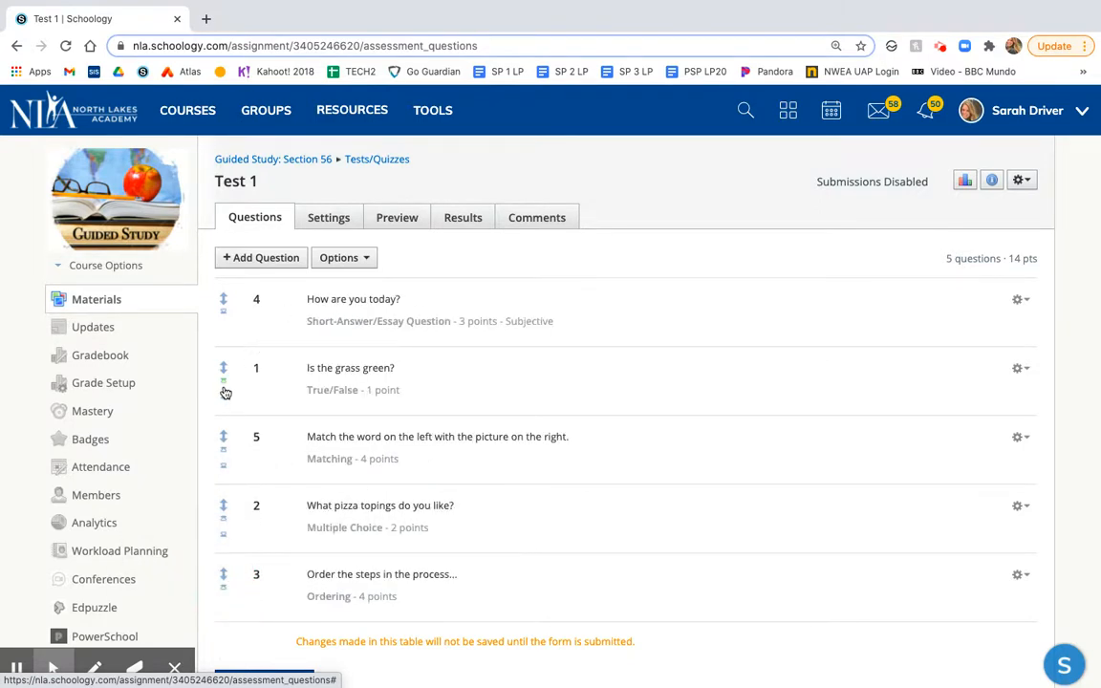
left_click_drag(226, 374, 233, 452)
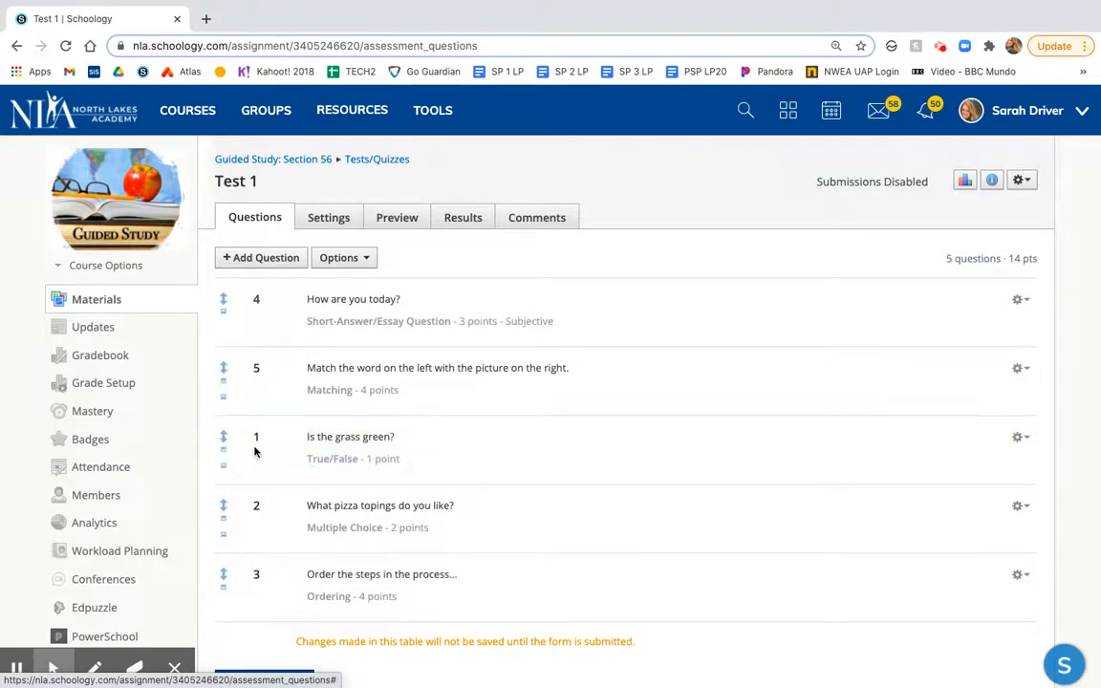
scroll(571, 530, "down", 2)
scroll(570, 530, "down", 1)
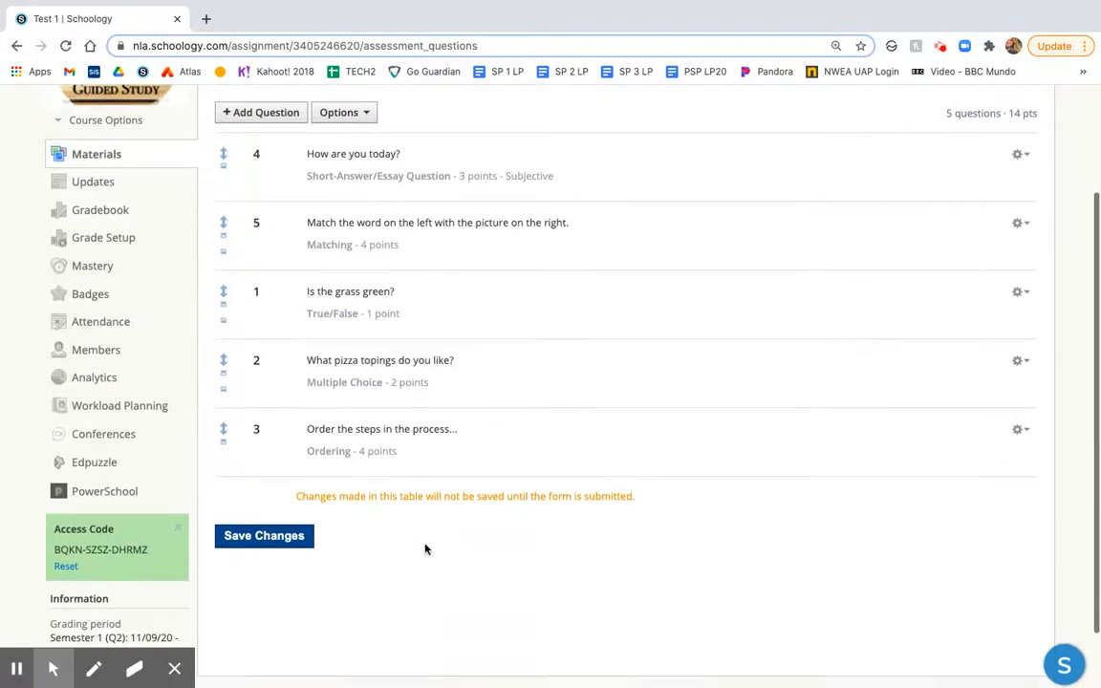
left_click(253, 537)
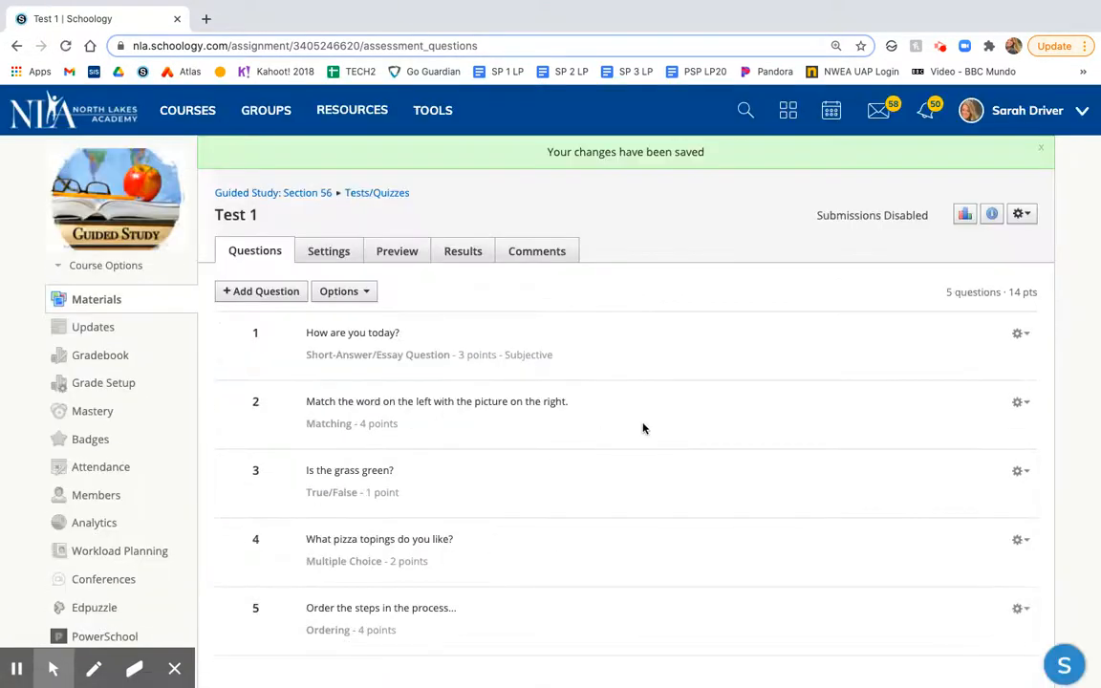
scroll(643, 428, "down", 1)
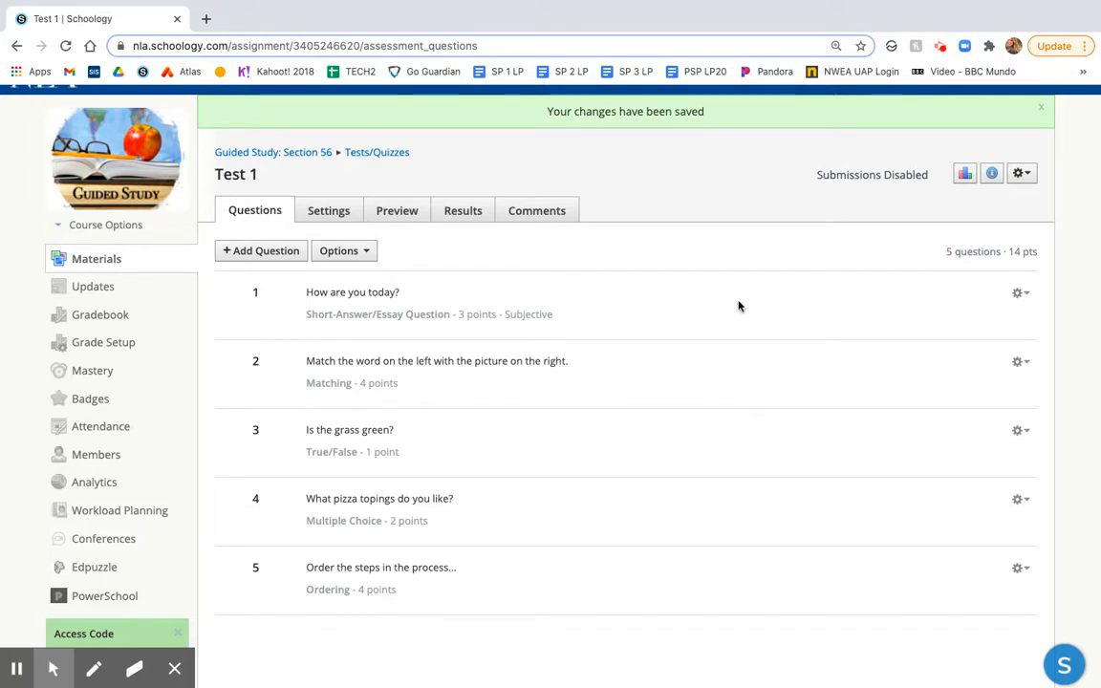
scroll(794, 291, "up", 1)
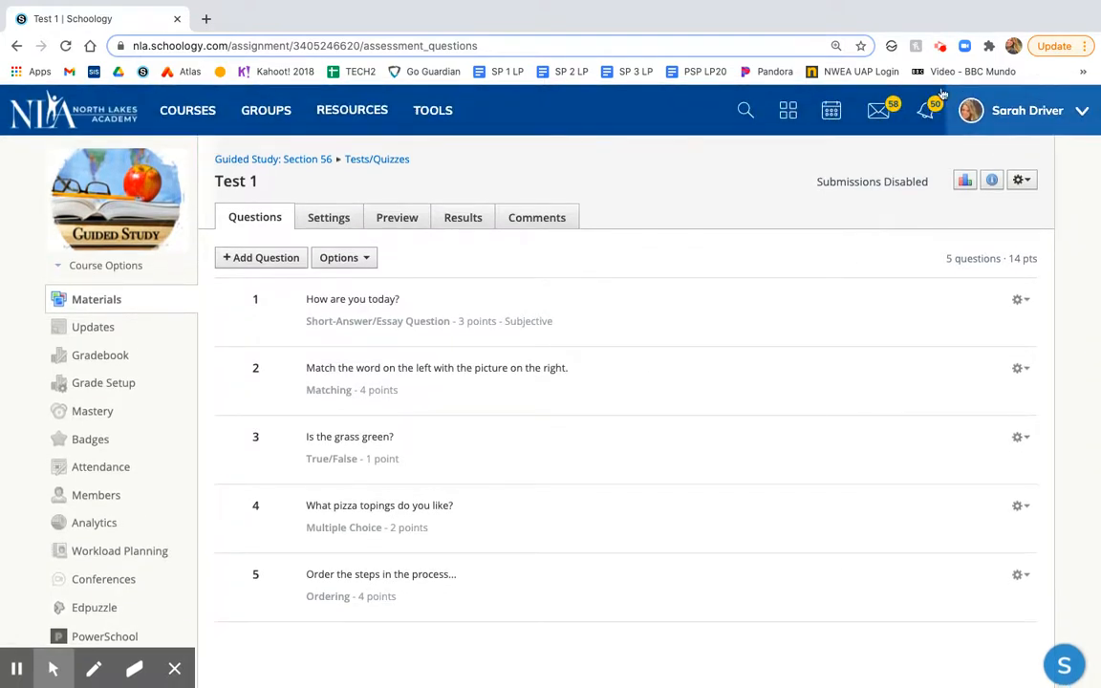